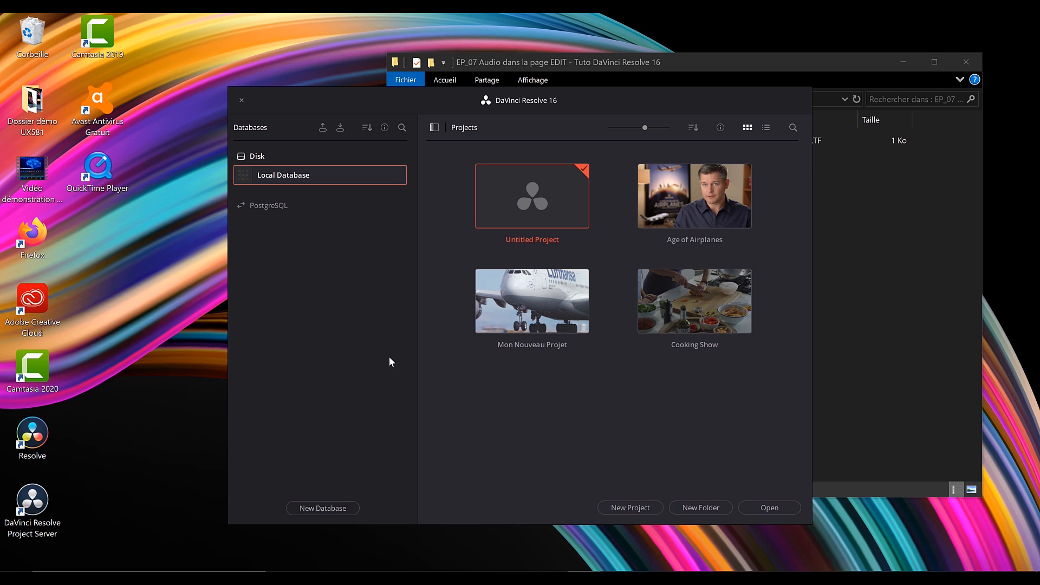
Open the Age of Airplanes project and reset the interface layout to its default
{"action": "double_click", "coordinate": [707, 202]}
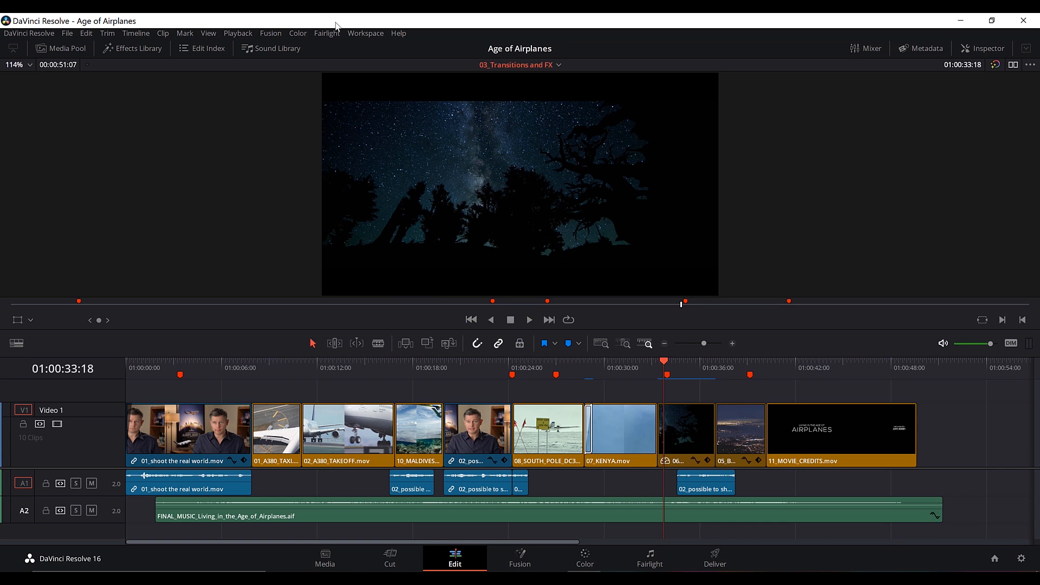
{"action": "left_click", "coordinate": [365, 34]}
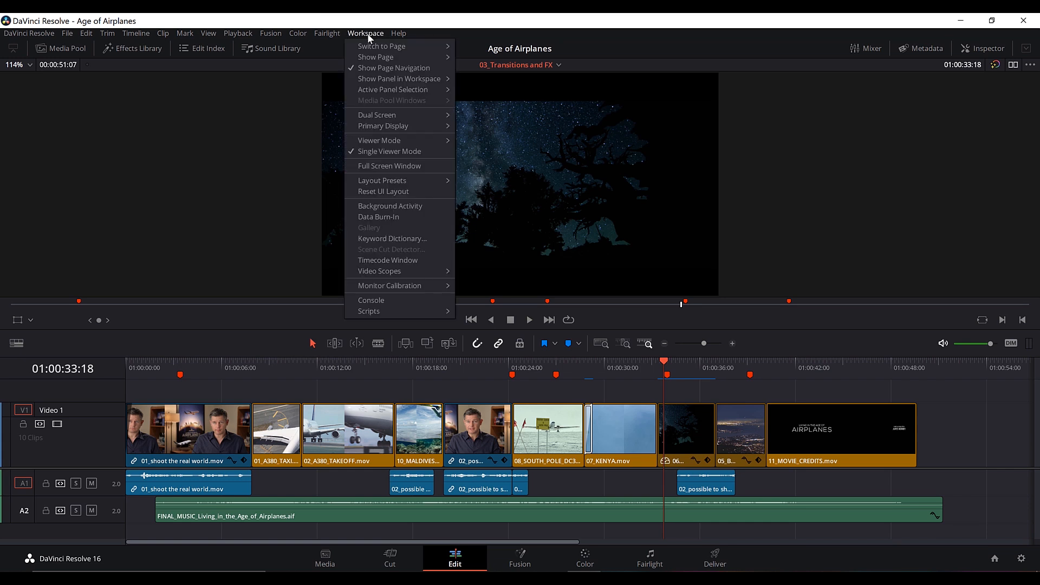
{"action": "left_click", "coordinate": [391, 193]}
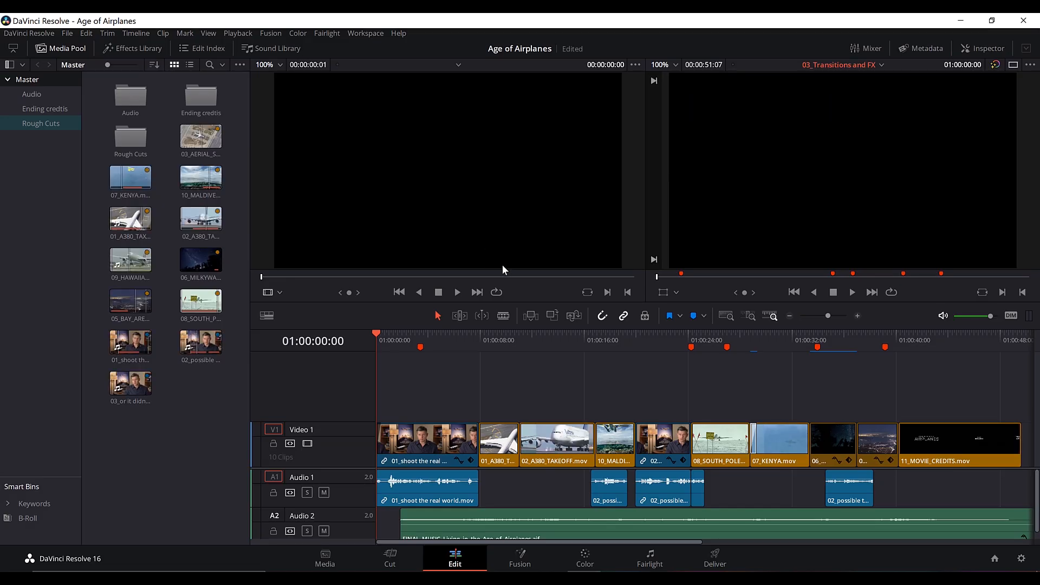
Load the 04_Audio Rough Cut timeline from the Rough Cuts bin
{"action": "left_click", "coordinate": [43, 123]}
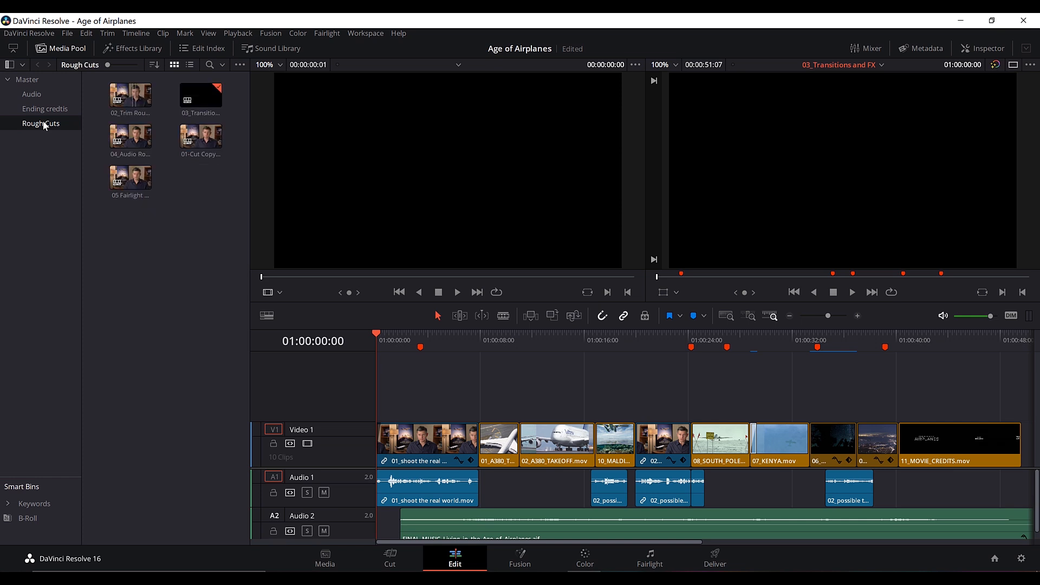
{"action": "left_click", "coordinate": [130, 139]}
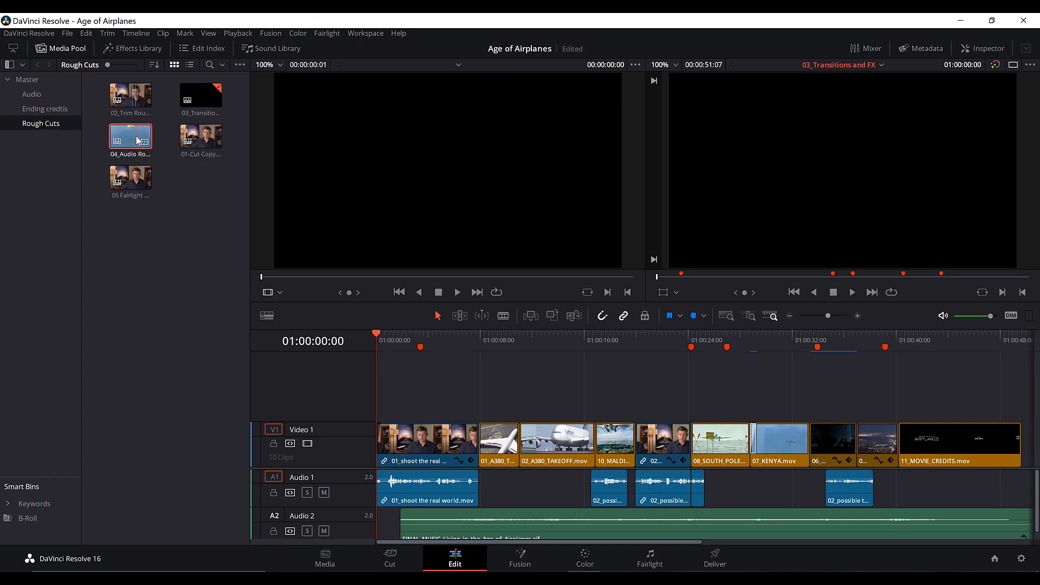
{"action": "double_click", "coordinate": [137, 140]}
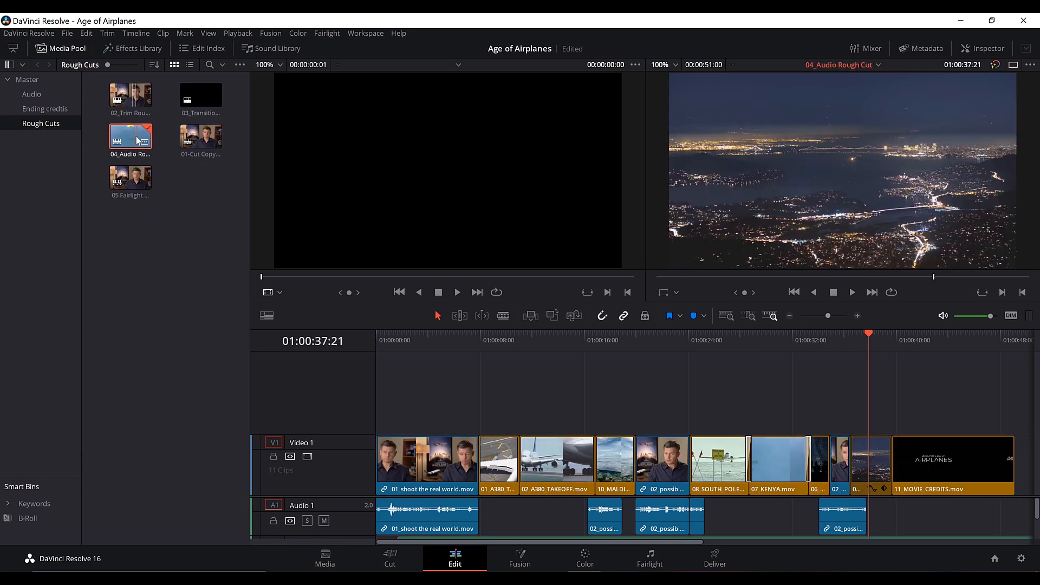
Narrow the media pool and shift the track area upward to fit both audio tracks
{"action": "left_click_drag", "start_coordinate": [250, 222], "coordinate": [220, 224]}
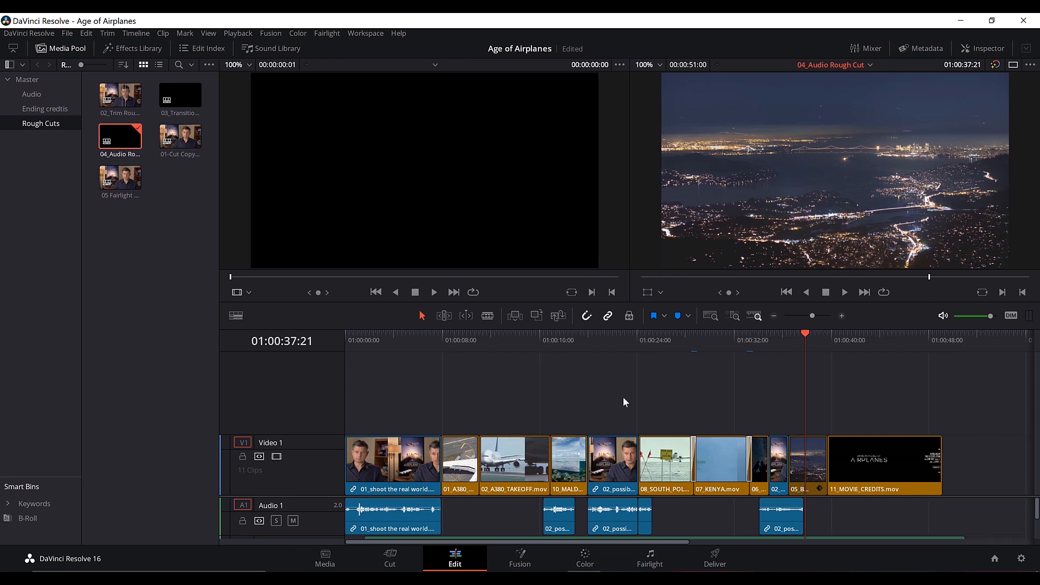
{"action": "left_click_drag", "start_coordinate": [515, 333], "coordinate": [501, 336]}
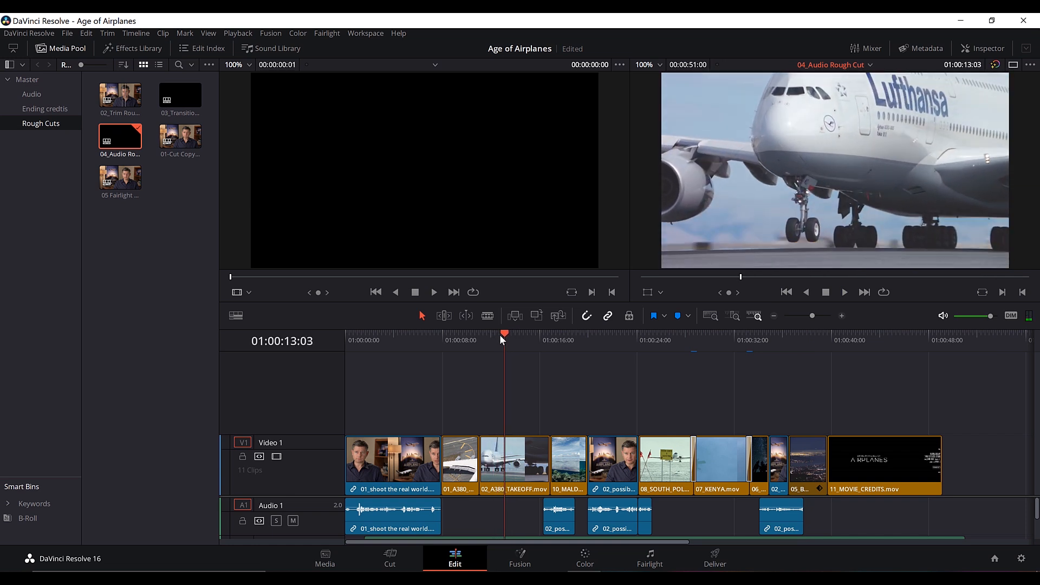
{"action": "left_click_drag", "start_coordinate": [326, 496], "coordinate": [325, 453]}
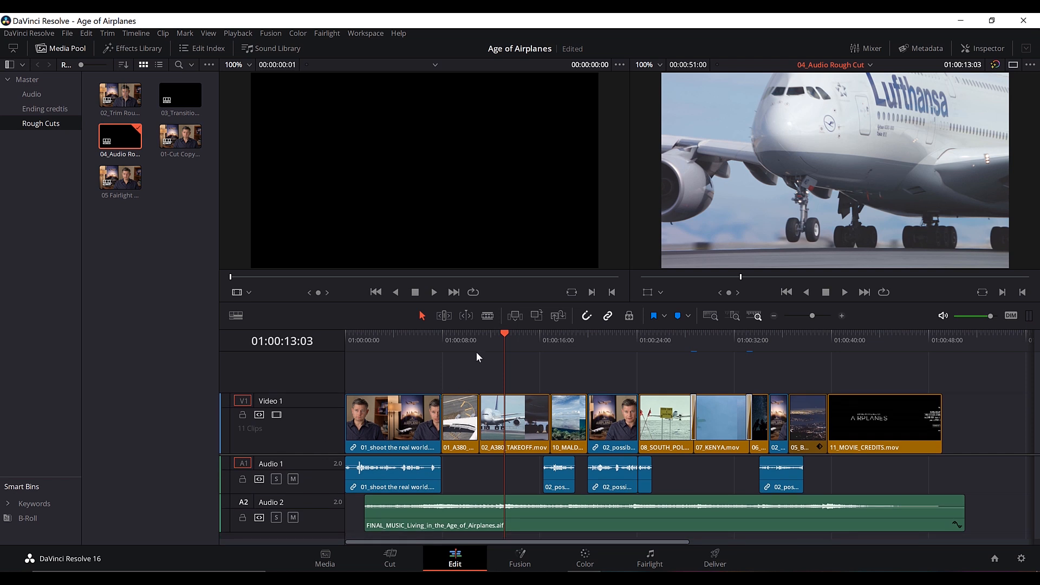
Add a marker to the 02_A380_TAKEOFF.mov clip at timecode 01:00:13:09
{"action": "left_click", "coordinate": [508, 337]}
{"action": "left_click", "coordinate": [513, 423]}
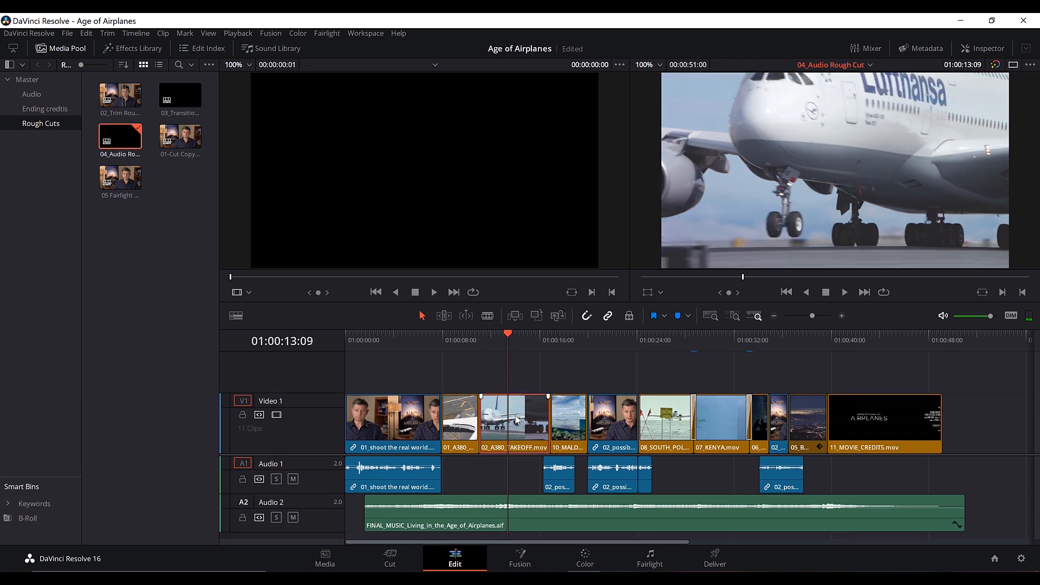
{"action": "left_click", "coordinate": [688, 316]}
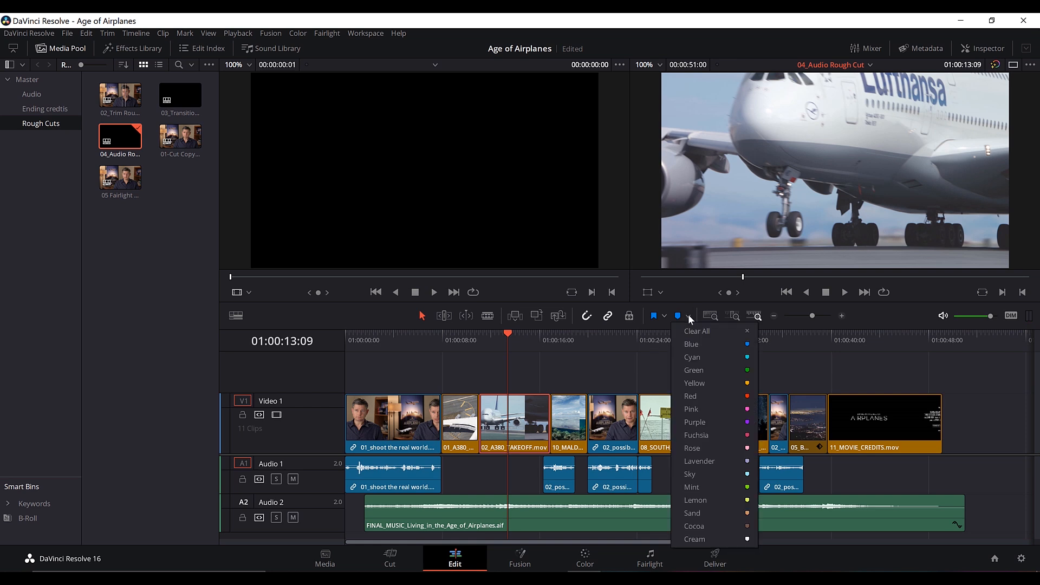
{"action": "left_click", "coordinate": [688, 301]}
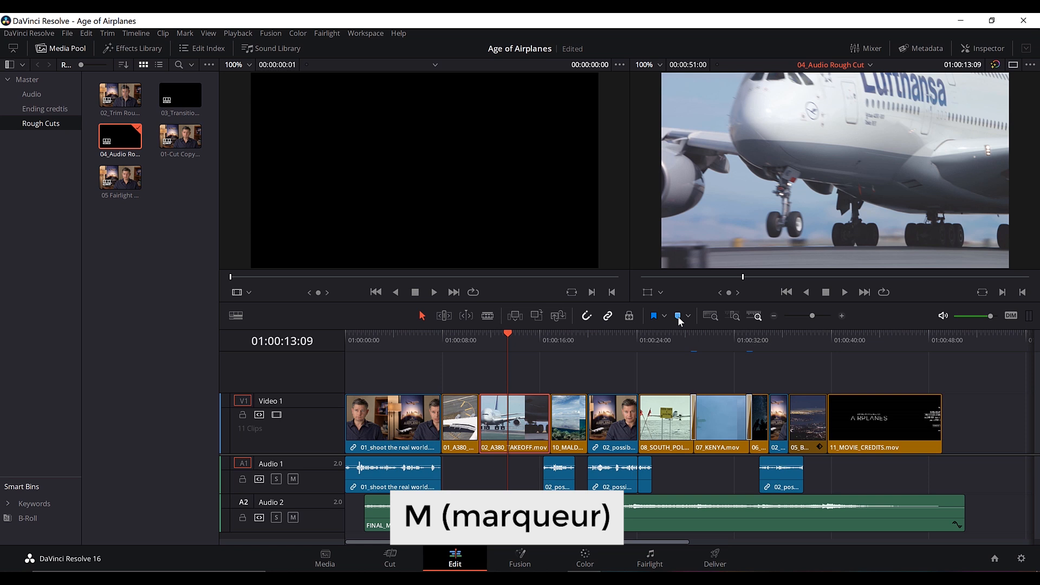
{"action": "left_click", "coordinate": [679, 319]}
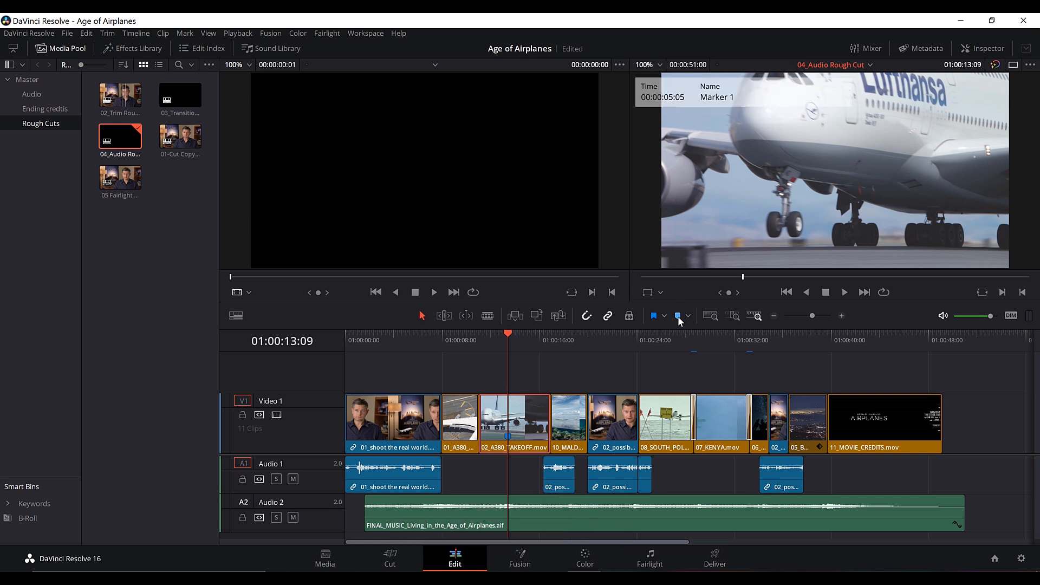
Name the takeoff clip's marker SFX, colour it red and add the note "Ajouter un bruitage d'avion au décollage"
{"action": "left_click_drag", "start_coordinate": [508, 344], "coordinate": [497, 345]}
{"action": "left_click", "coordinate": [478, 346]}
{"action": "left_click_drag", "start_coordinate": [812, 316], "coordinate": [815, 316]}
{"action": "scroll", "coordinate": [671, 406], "scroll_direction": "right", "scroll_amount": 4}
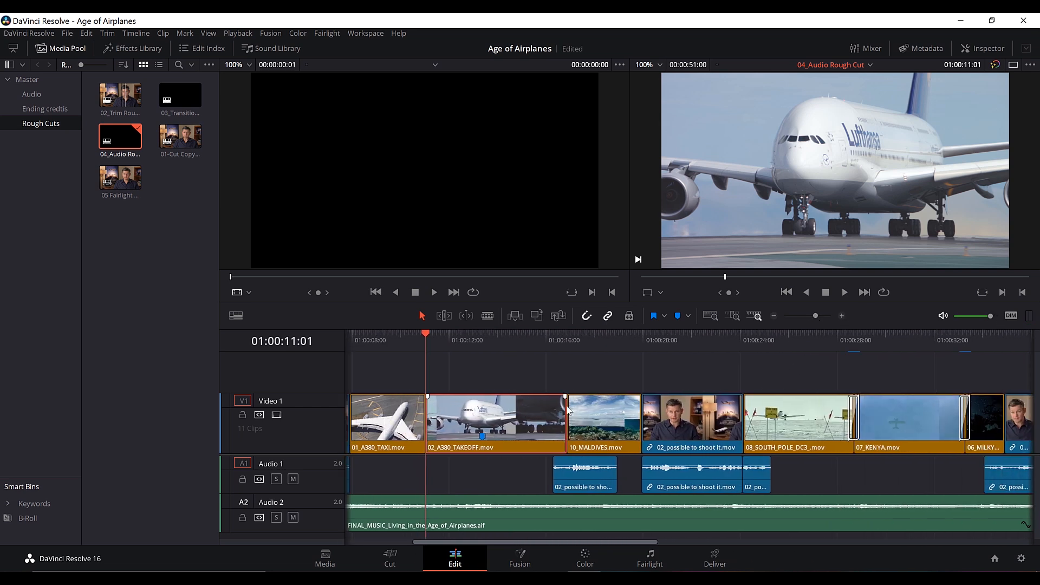
{"action": "scroll", "coordinate": [541, 422], "scroll_direction": "left", "scroll_amount": 1}
{"action": "double_click", "coordinate": [529, 436]}
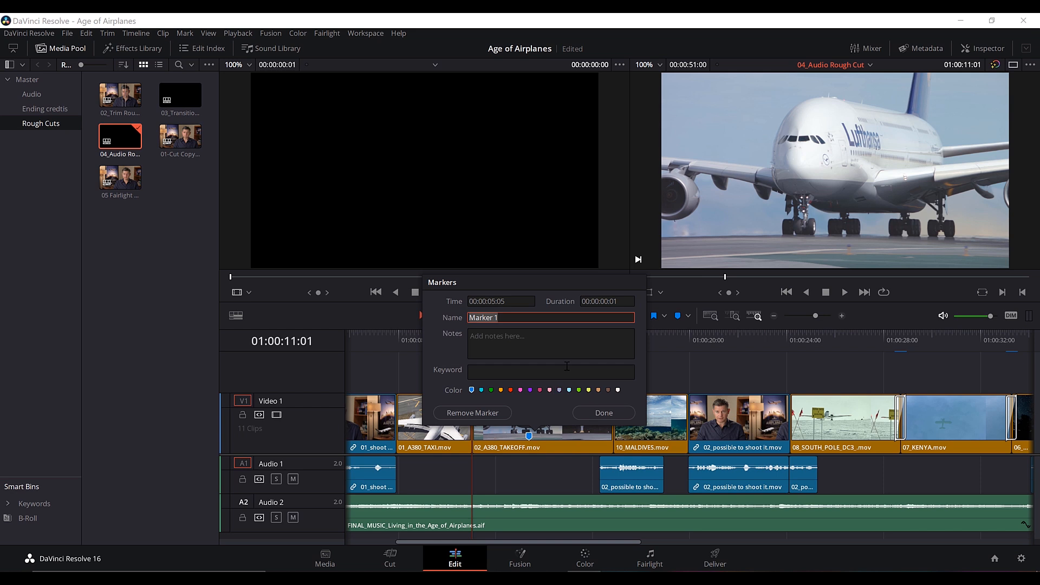
{"action": "key", "text": "shift+m"}
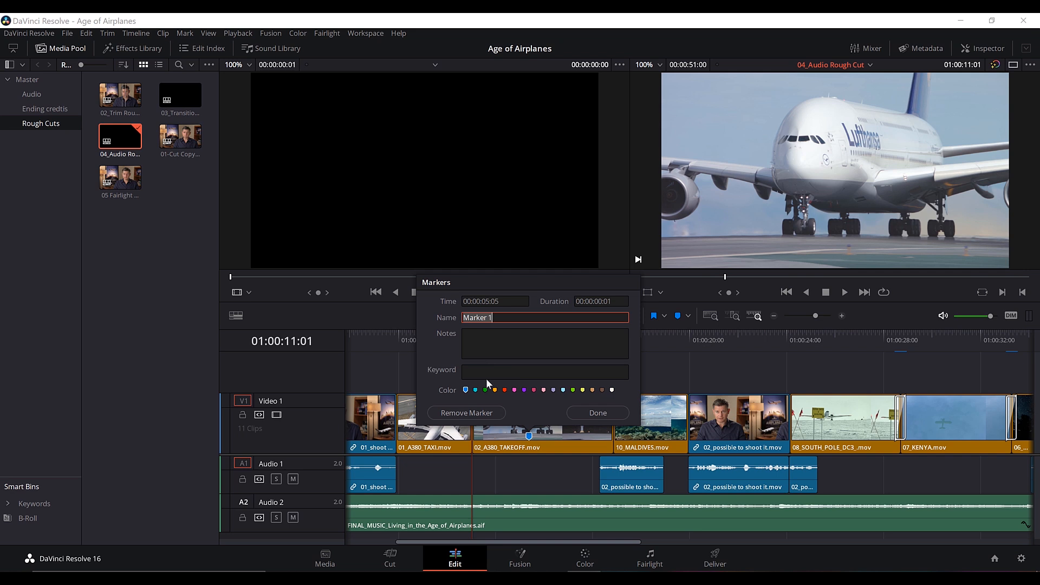
{"action": "left_click", "coordinate": [505, 389]}
{"action": "left_click_drag", "start_coordinate": [501, 320], "coordinate": [453, 326]}
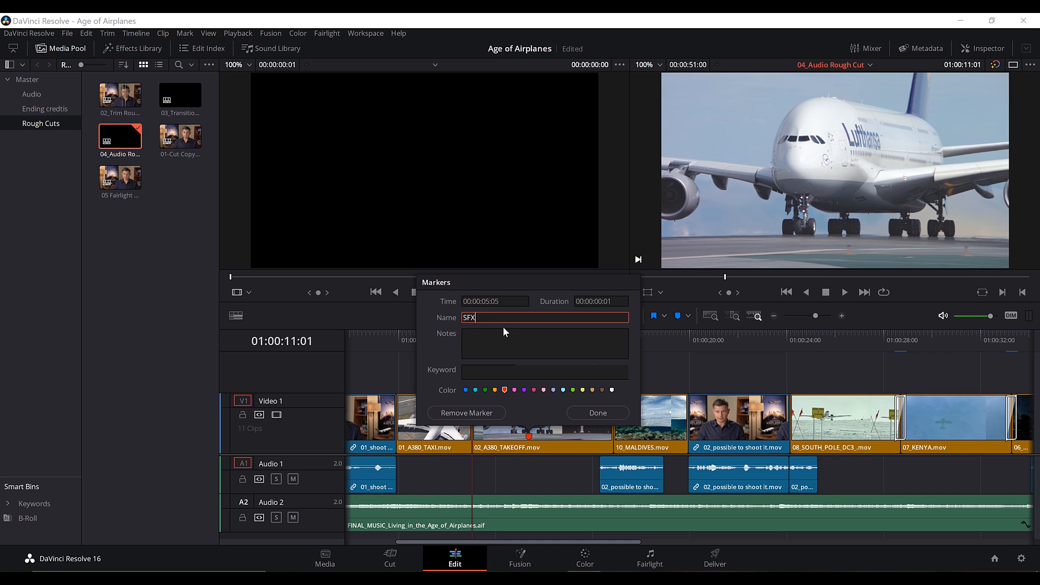
{"action": "left_click", "coordinate": [520, 344]}
{"action": "type", "text": "Ajouter"}
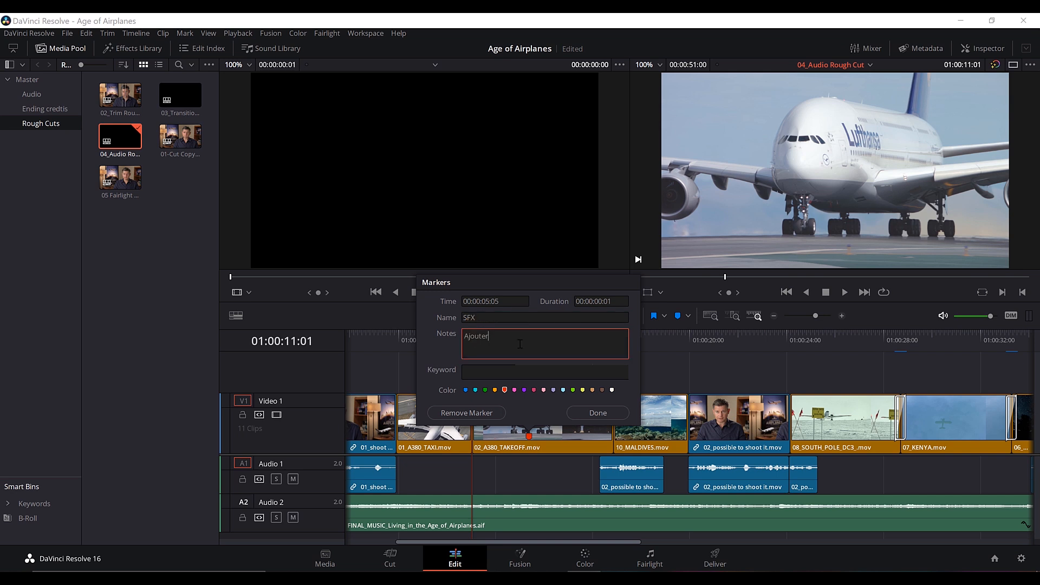
{"action": "type", "text": " un bruitage d'avion au décollage"}
{"action": "left_click", "coordinate": [598, 413]}
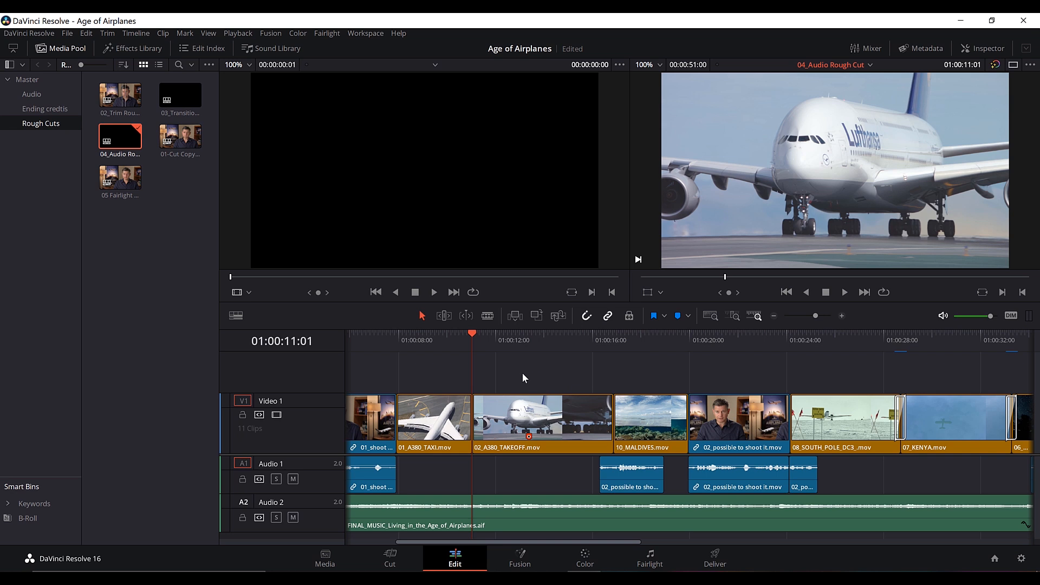
{"action": "mouse_move", "coordinate": [530, 440]}
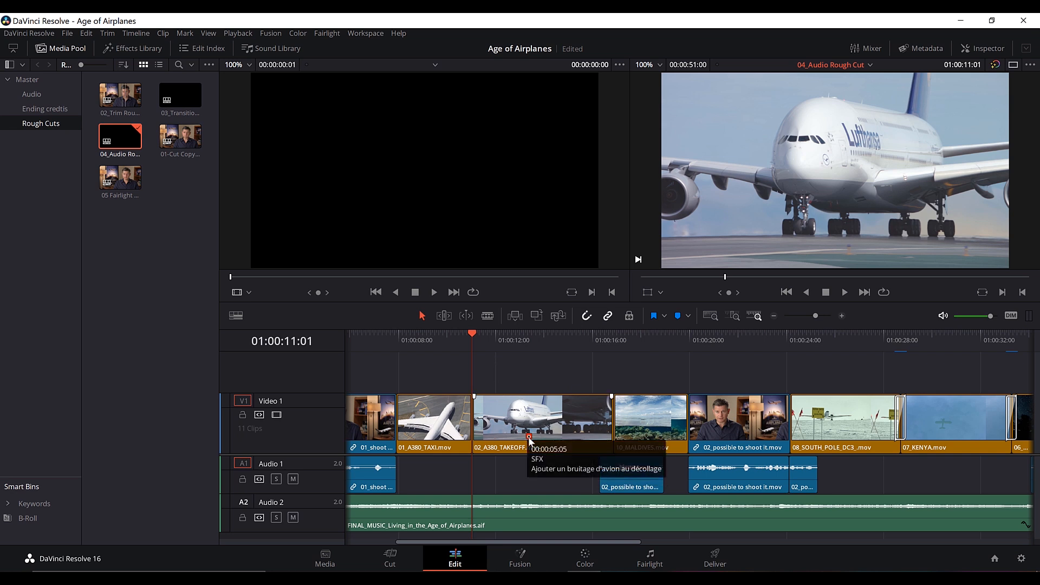
Add a marker to the 10_MALDIVES.mov clip at timecode 01:00:18:06 and open its settings
{"action": "key", "text": "space"}
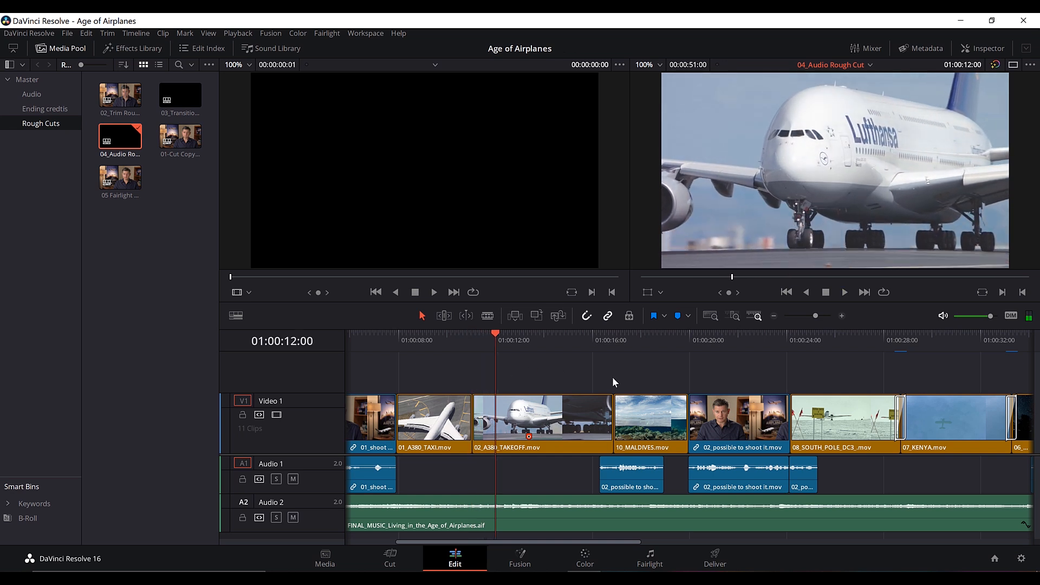
{"action": "left_click_drag", "start_coordinate": [627, 346], "coordinate": [645, 348]}
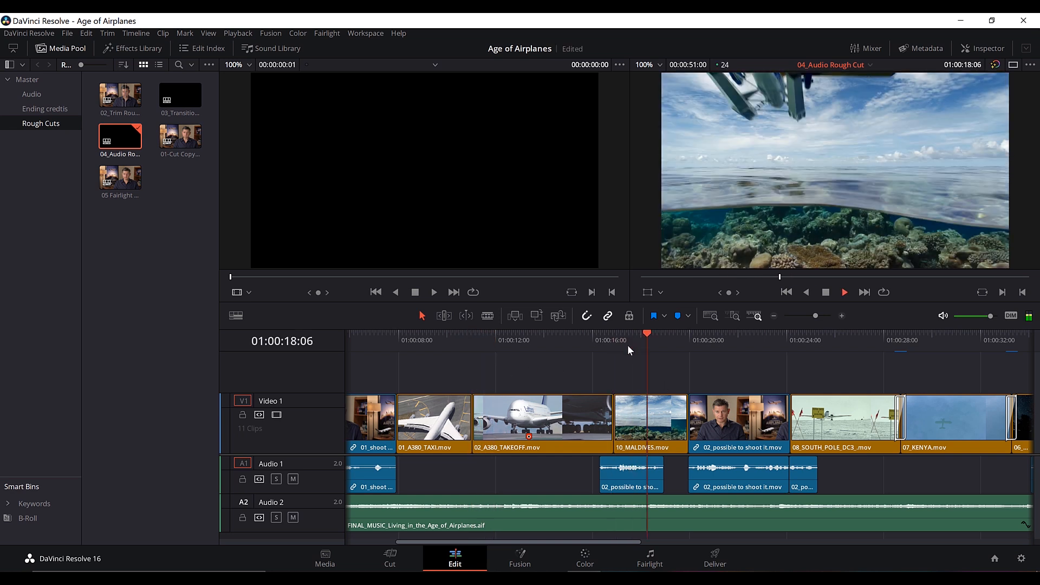
{"action": "left_click", "coordinate": [648, 422]}
{"action": "key", "text": "m"}
{"action": "key", "text": "m"}
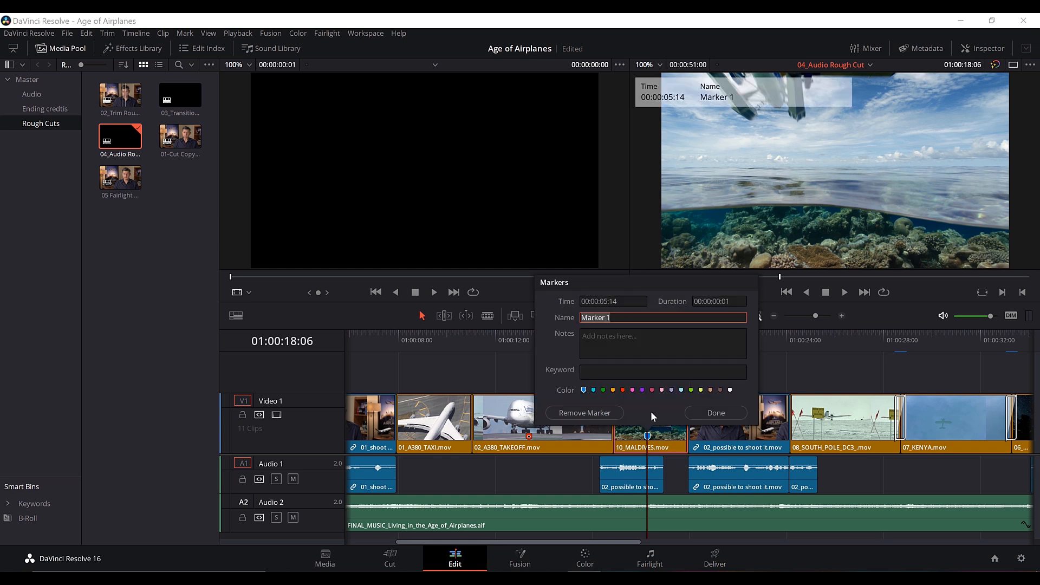
Name the Maldives marker SFX, colour it red and add the note "Ajouter un bruitage d'avion au-dessus de la mer"
{"action": "type", "text": "SFX"}
{"action": "left_click", "coordinate": [657, 342]}
{"action": "type", "text": "Ajouter un bruitage d'avion au-dessus de la mer"}
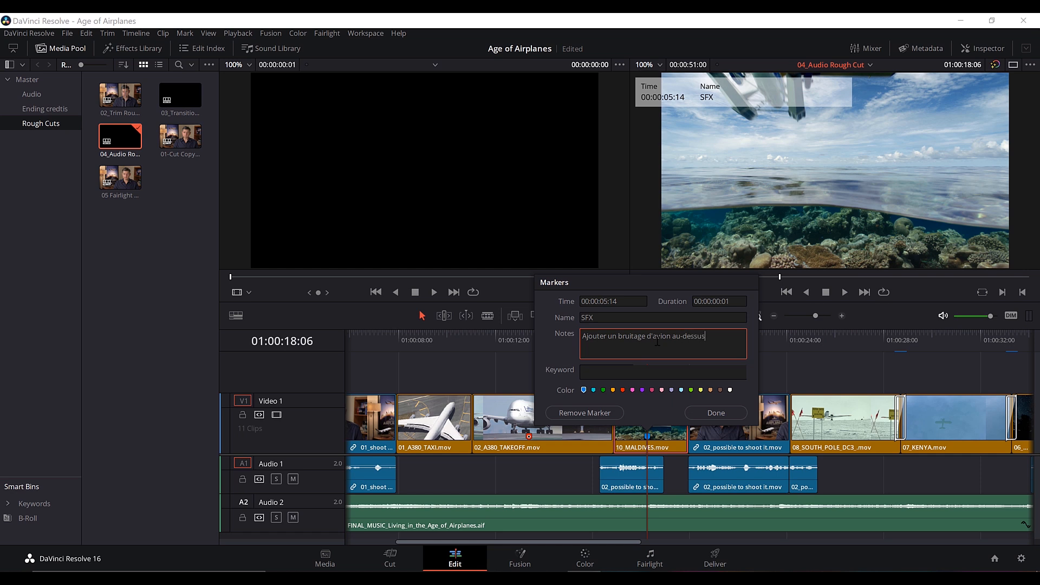
{"action": "left_click", "coordinate": [623, 390]}
{"action": "left_click", "coordinate": [708, 414]}
Remove the Maldives clip's marker, once from its settings and once directly on the clip, undoing each removal
{"action": "left_click_drag", "start_coordinate": [650, 333], "coordinate": [627, 348]}
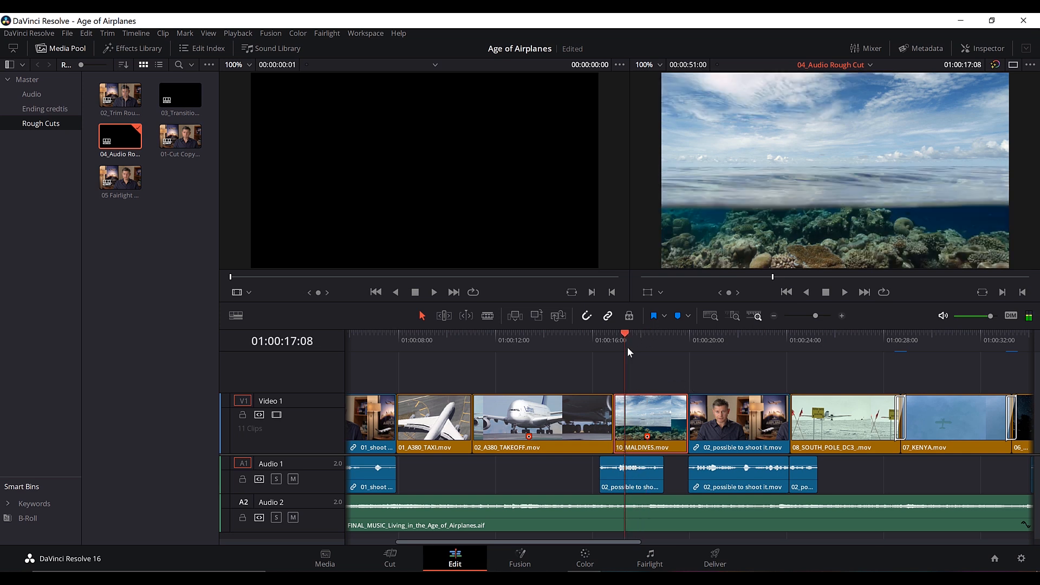
{"action": "double_click", "coordinate": [648, 436]}
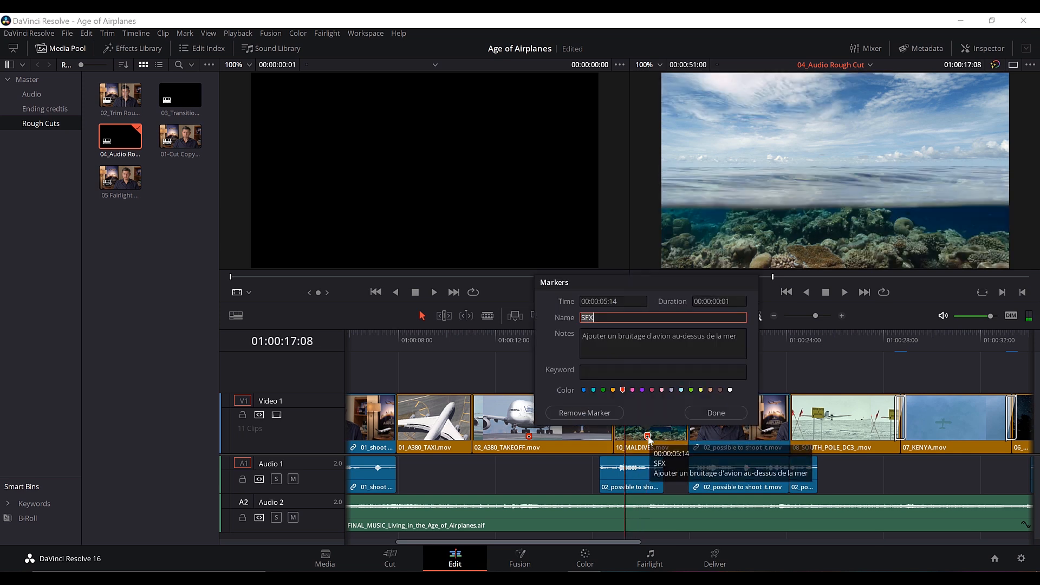
{"action": "left_click", "coordinate": [605, 415]}
{"action": "key", "text": "ctrl+z"}
{"action": "left_click", "coordinate": [649, 436]}
{"action": "key", "text": "Delete"}
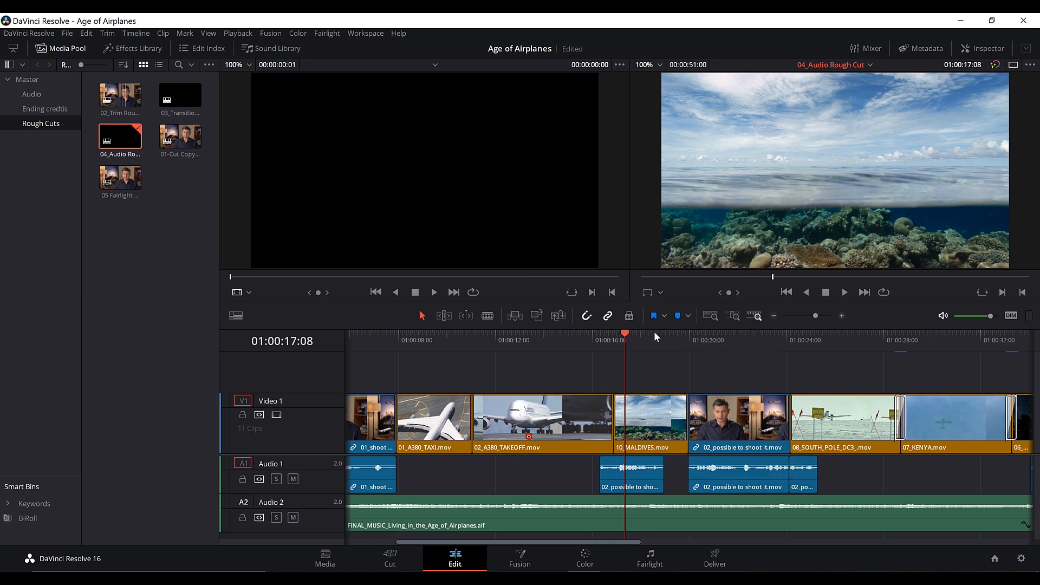
{"action": "key", "text": "ctrl+z"}
Add a marker on the timeline ruler at 01:00:26:09, above the 08_SOUTH_POLE_DC3 clip
{"action": "left_click_drag", "start_coordinate": [625, 334], "coordinate": [818, 335]}
{"action": "left_click_drag", "start_coordinate": [830, 374], "coordinate": [619, 380]}
{"action": "key", "text": "space"}
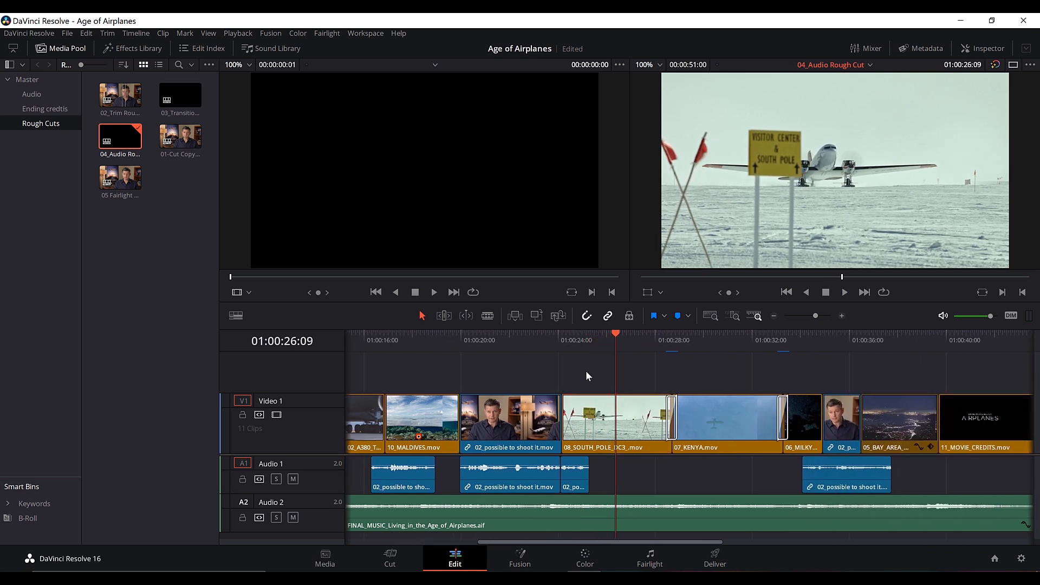
{"action": "key", "text": "m"}
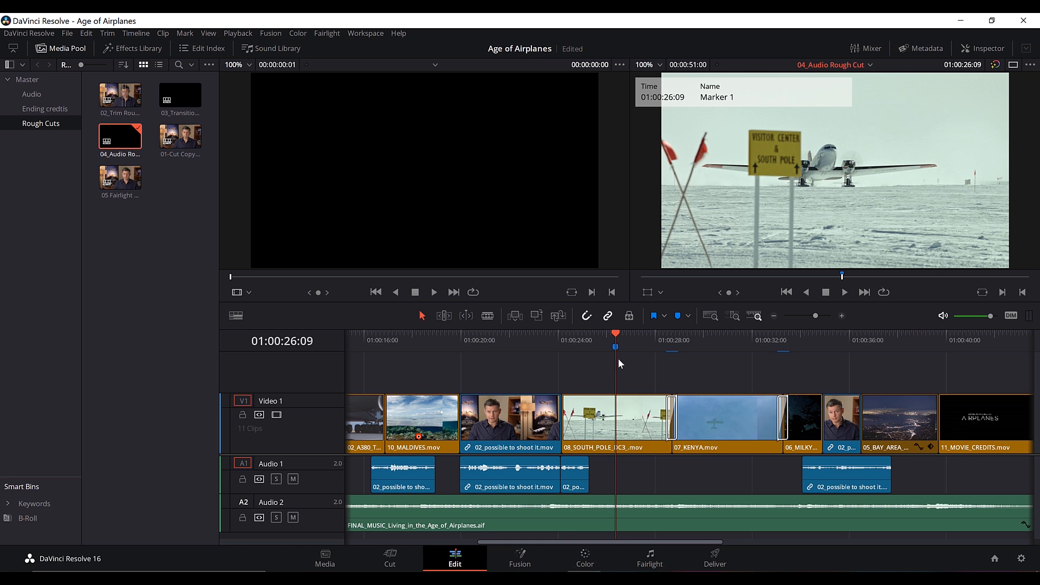
Name the timeline marker SFX, colour it red and add the note "Ajouter bruitage d'hélices d'avion"
{"action": "type", "text": "m"}
{"action": "type", "text": "SFX"}
{"action": "left_click", "coordinate": [588, 244]}
{"action": "type", "text": "Ajouter bruita"}
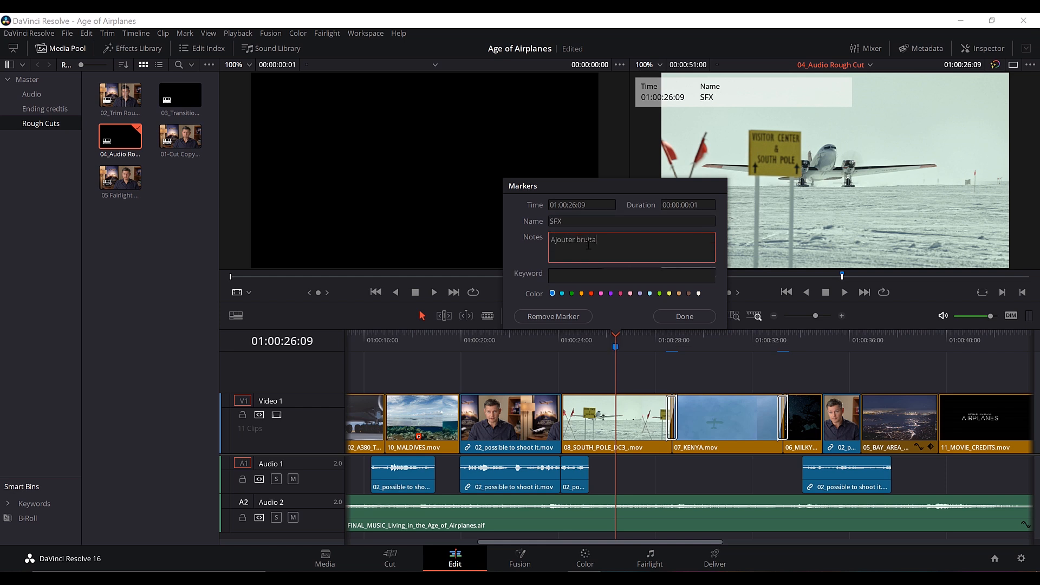
{"action": "type", "text": "ge d'hélices d'avion"}
{"action": "left_click", "coordinate": [591, 293]}
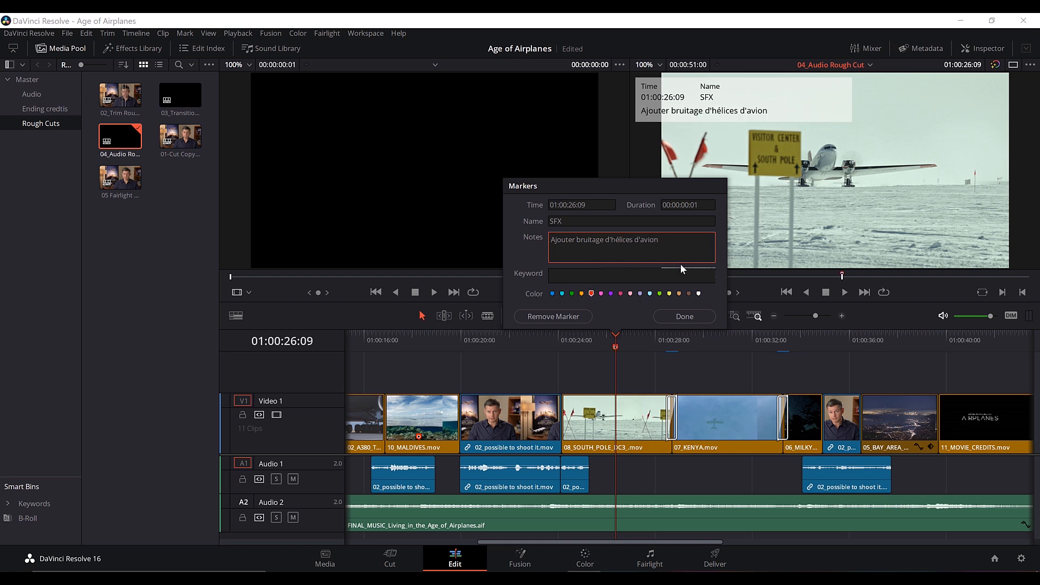
{"action": "left_click", "coordinate": [688, 317]}
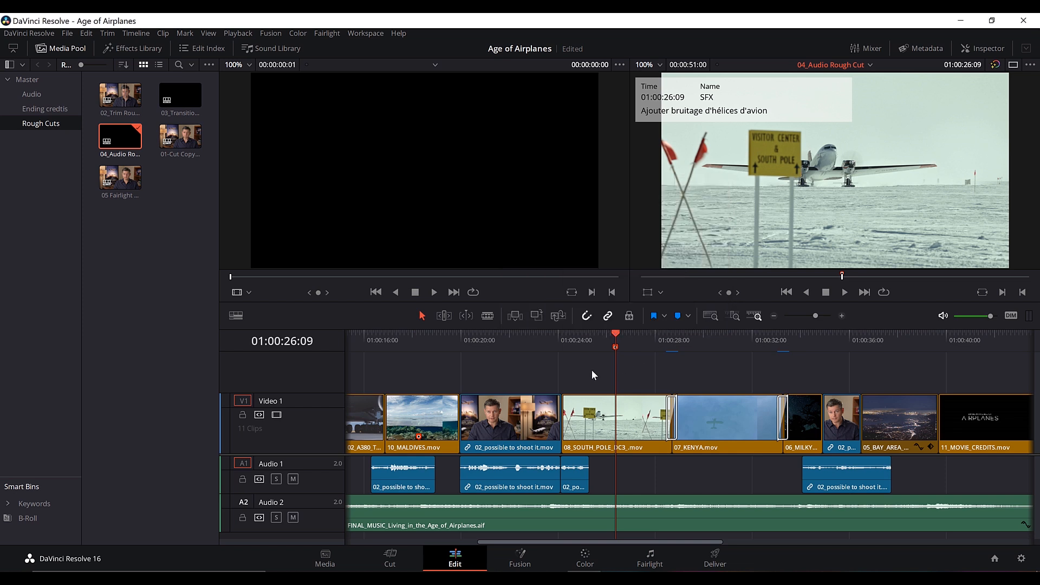
Add a yellow timeline marker at 01:00:24:07, near the start of the 08_SOUTH_POLE_DC3 clip
{"action": "left_click_drag", "start_coordinate": [610, 333], "coordinate": [586, 340]}
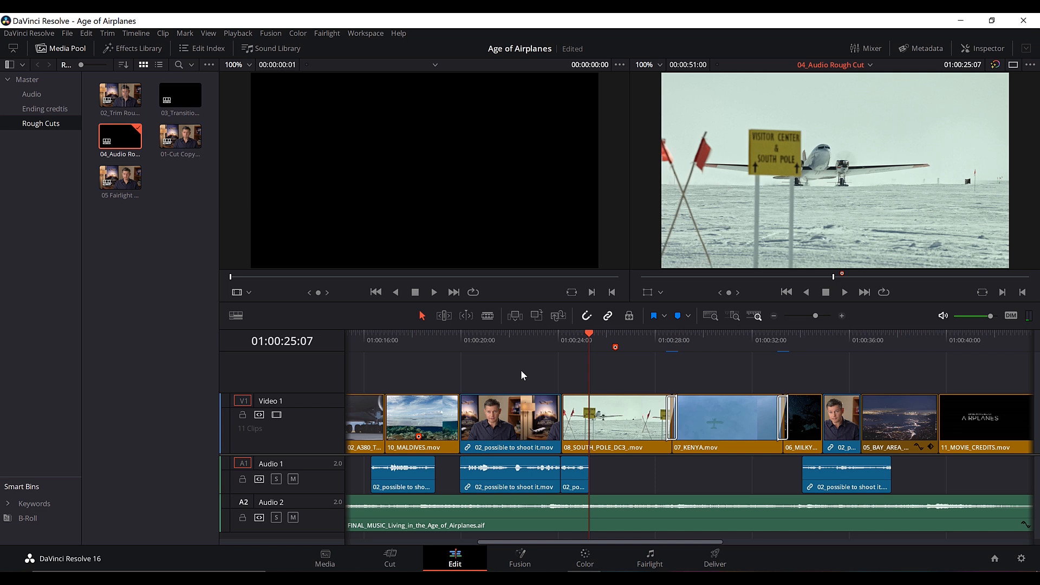
{"action": "key", "text": "space"}
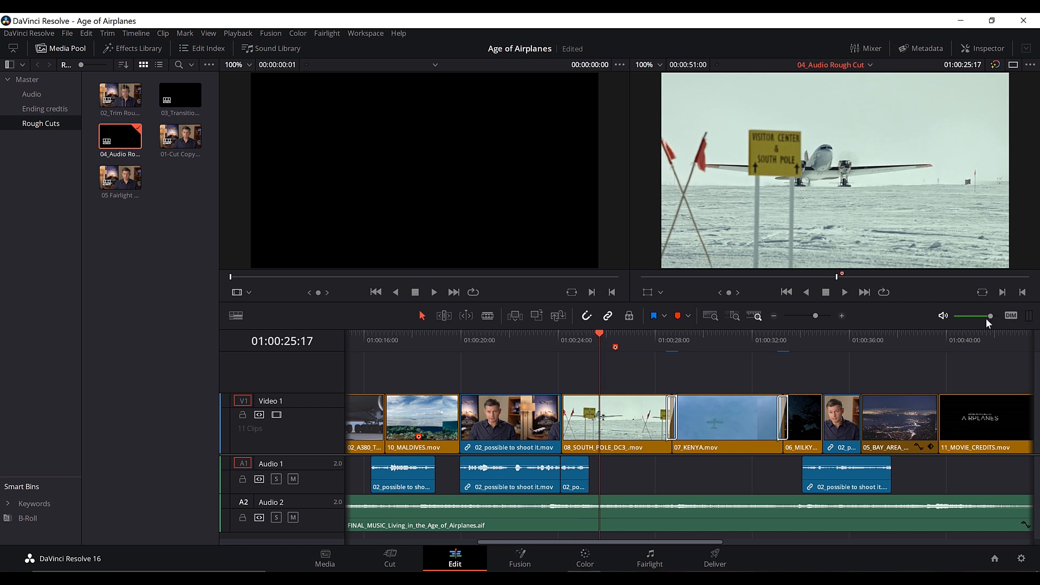
{"action": "left_click_drag", "start_coordinate": [814, 315], "coordinate": [820, 318]}
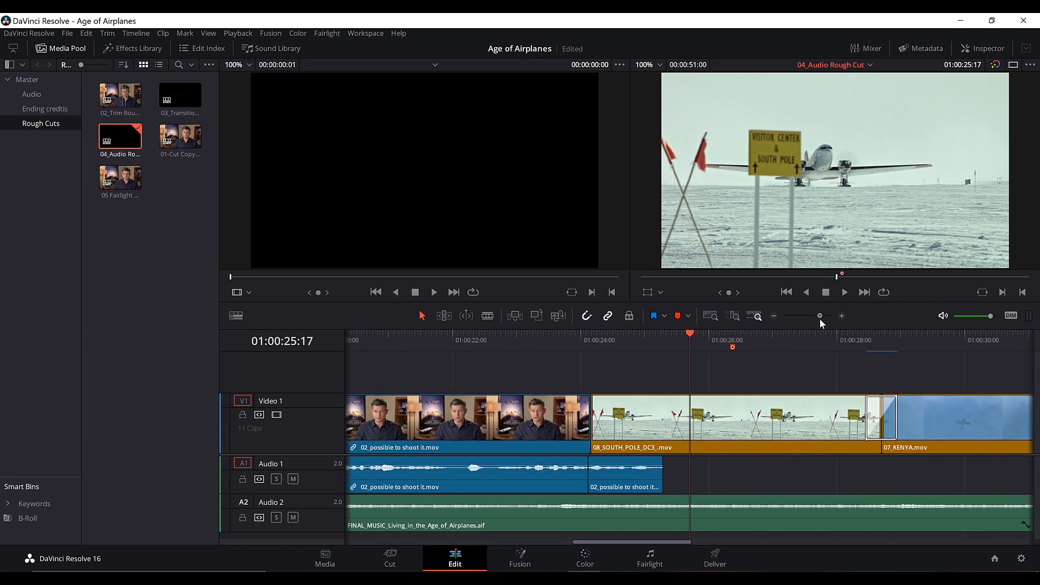
{"action": "scroll", "coordinate": [811, 382], "scroll_direction": "right", "scroll_amount": 3}
{"action": "left_click", "coordinate": [584, 340]}
{"action": "left_click_drag", "start_coordinate": [582, 344], "coordinate": [496, 355]}
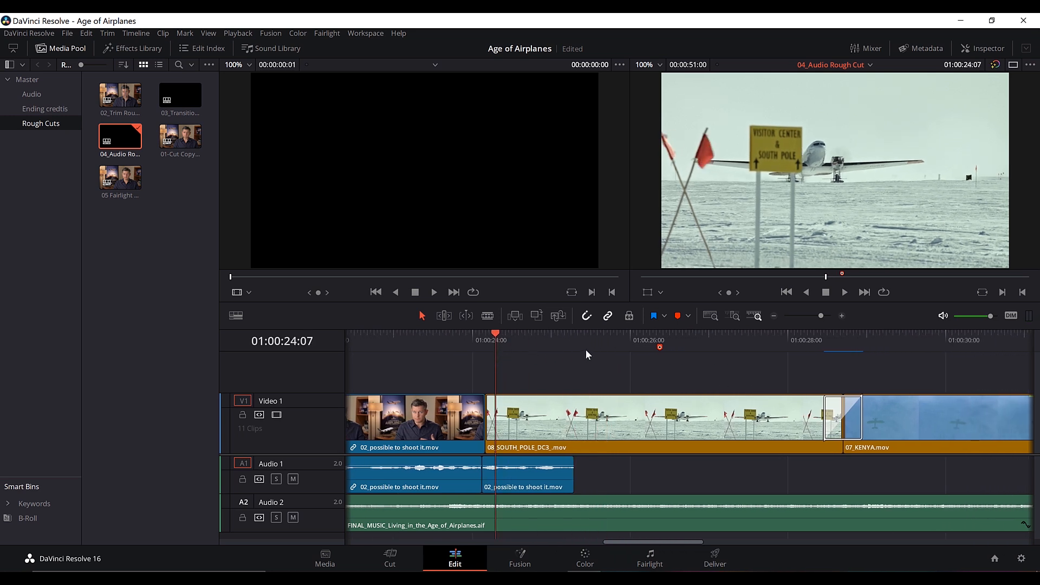
{"action": "left_click", "coordinate": [688, 316]}
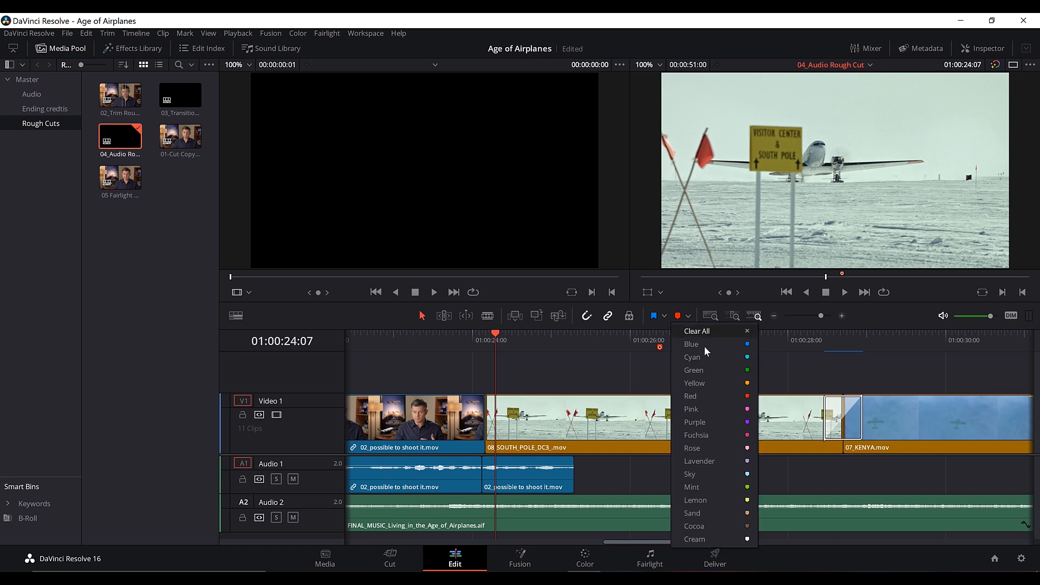
{"action": "left_click", "coordinate": [701, 383]}
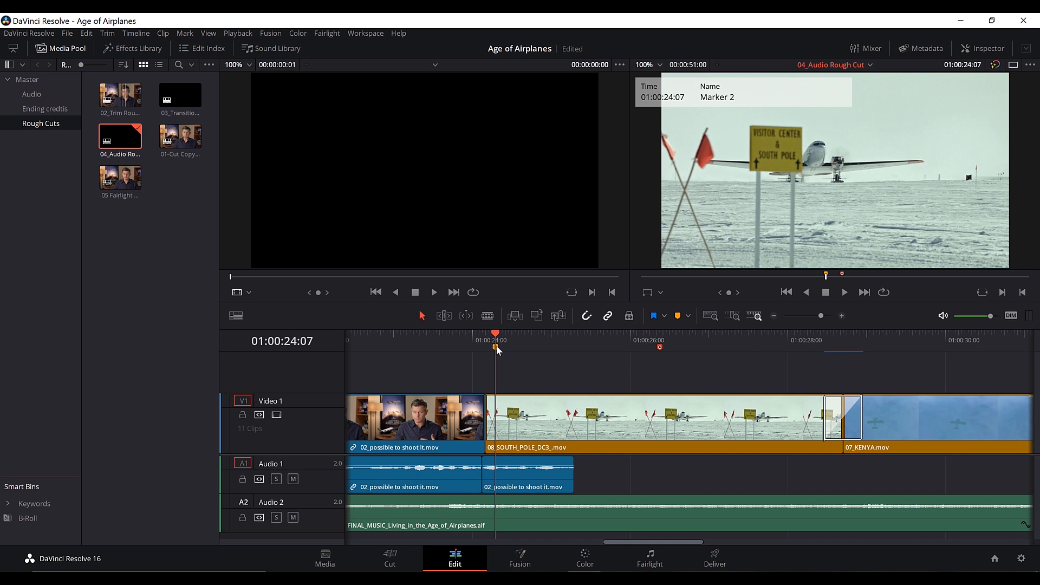
Stretch the yellow marker over the whole 08_SOUTH_POLE_DC3 clip, from 01:00:24:04 with a duration of 00:00:04:13
{"action": "left_click_drag", "start_coordinate": [498, 346], "coordinate": [547, 350]}
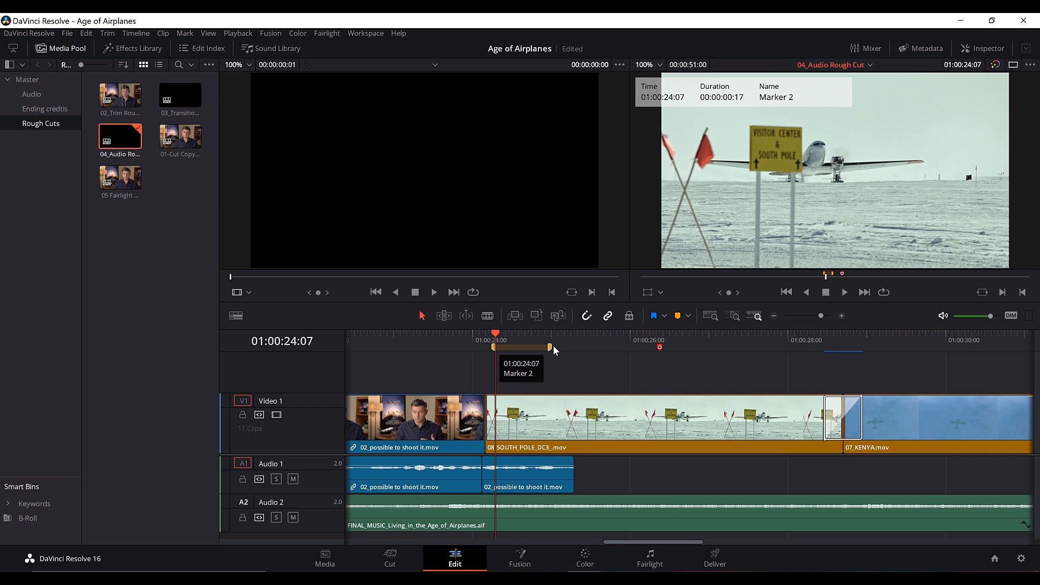
{"action": "left_click_drag", "start_coordinate": [554, 345], "coordinate": [843, 347]}
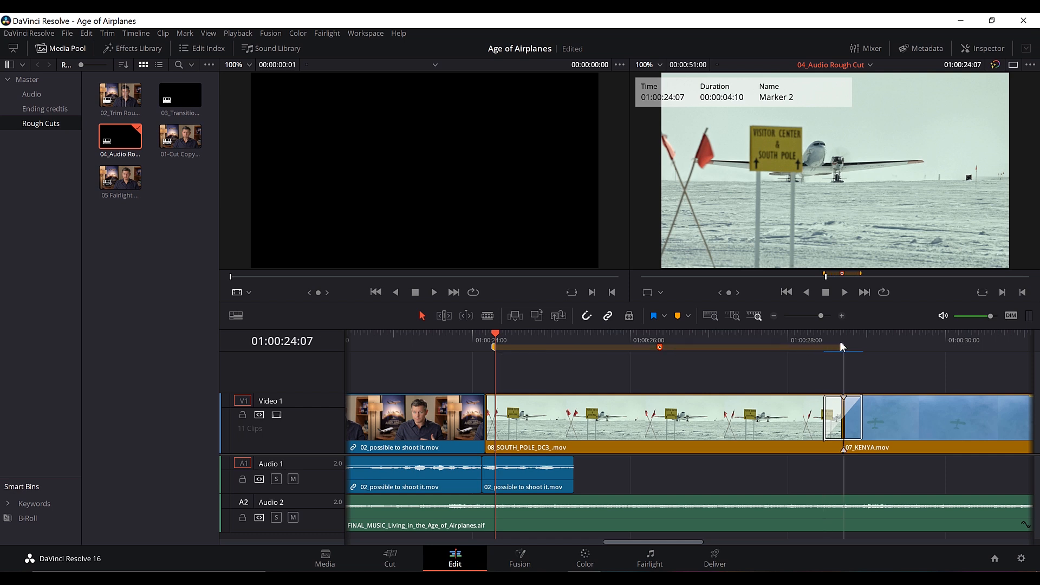
{"action": "left_click_drag", "start_coordinate": [495, 353], "coordinate": [485, 349]}
Name the yellow range marker VFX and add the note "Déplacer l'avion vers le bas"
{"action": "key", "text": "m"}
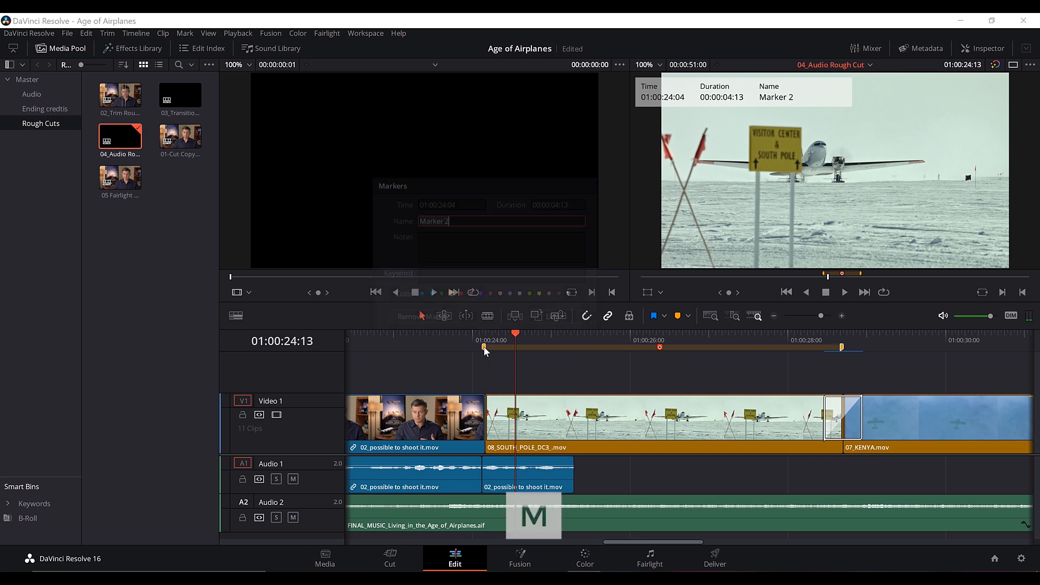
{"action": "type", "text": "VFX"}
{"action": "left_click", "coordinate": [455, 245]}
{"action": "type", "text": "Déplacer l'avion"}
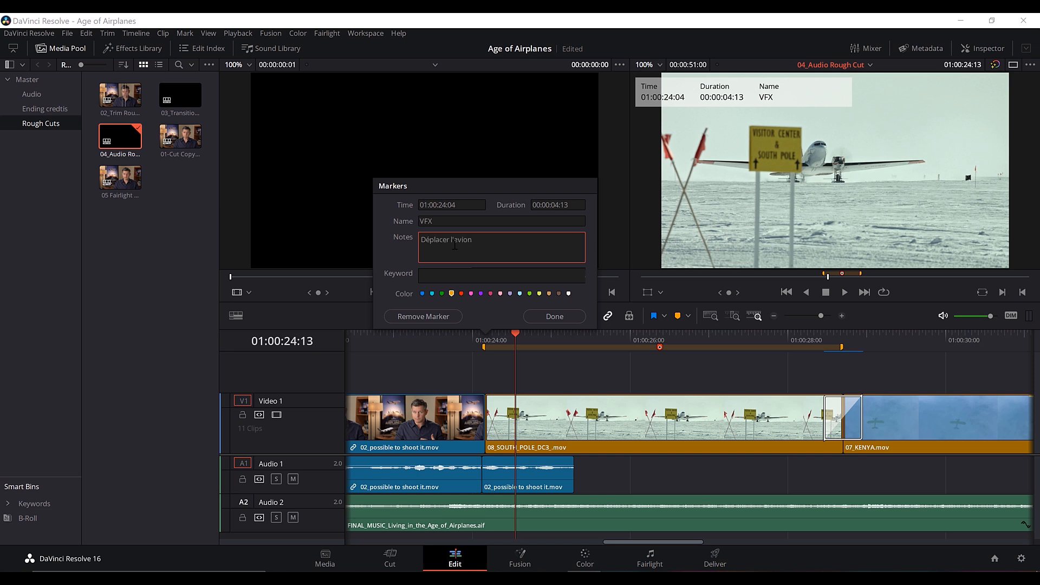
{"action": "type", "text": "e bas"}
{"action": "left_click", "coordinate": [555, 317]}
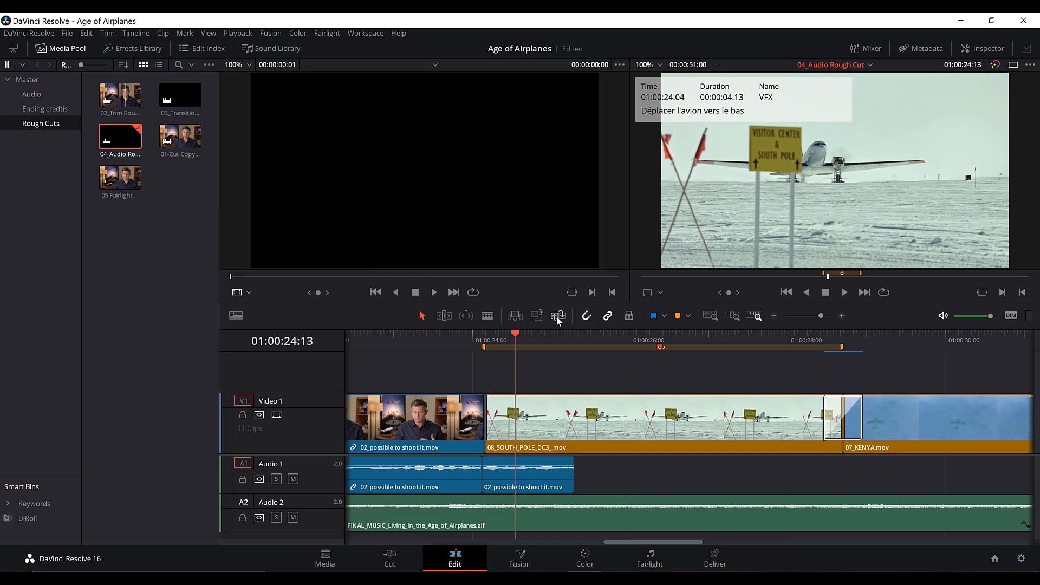
{"action": "mouse_move", "coordinate": [596, 351]}
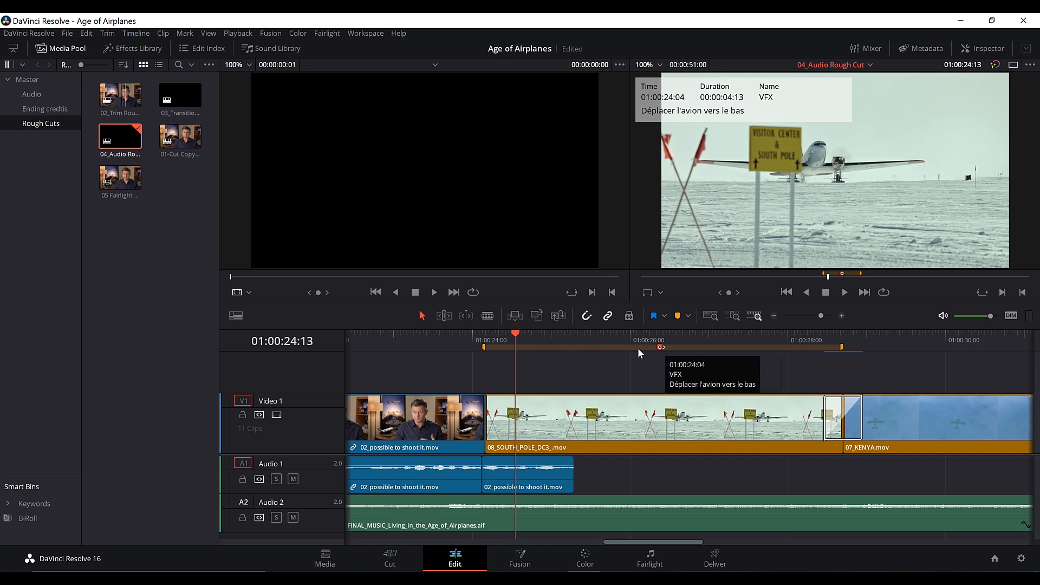
{"action": "mouse_move", "coordinate": [660, 353]}
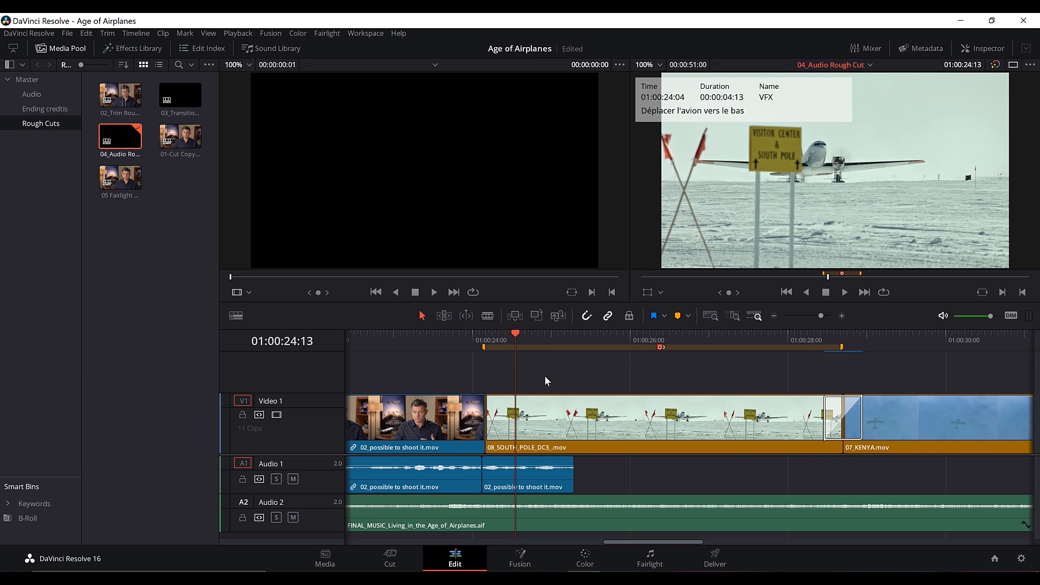
Annotate the VFX marker's image with a yellow arrow pointing down over the plane
{"action": "scroll", "coordinate": [542, 376], "scroll_direction": "down", "scroll_amount": 1}
{"action": "left_click_drag", "start_coordinate": [535, 339], "coordinate": [551, 339]}
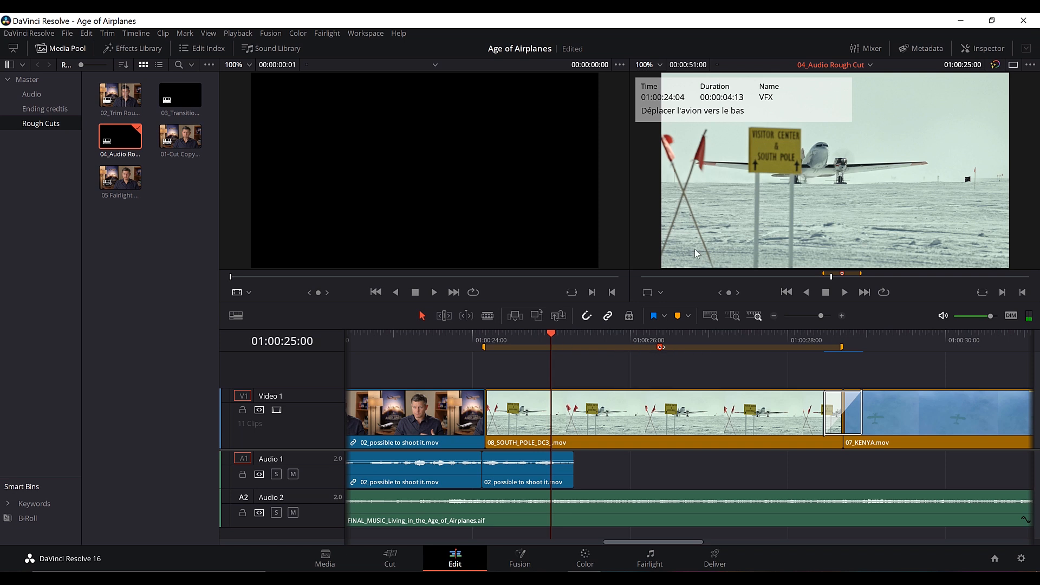
{"action": "left_click", "coordinate": [662, 295]}
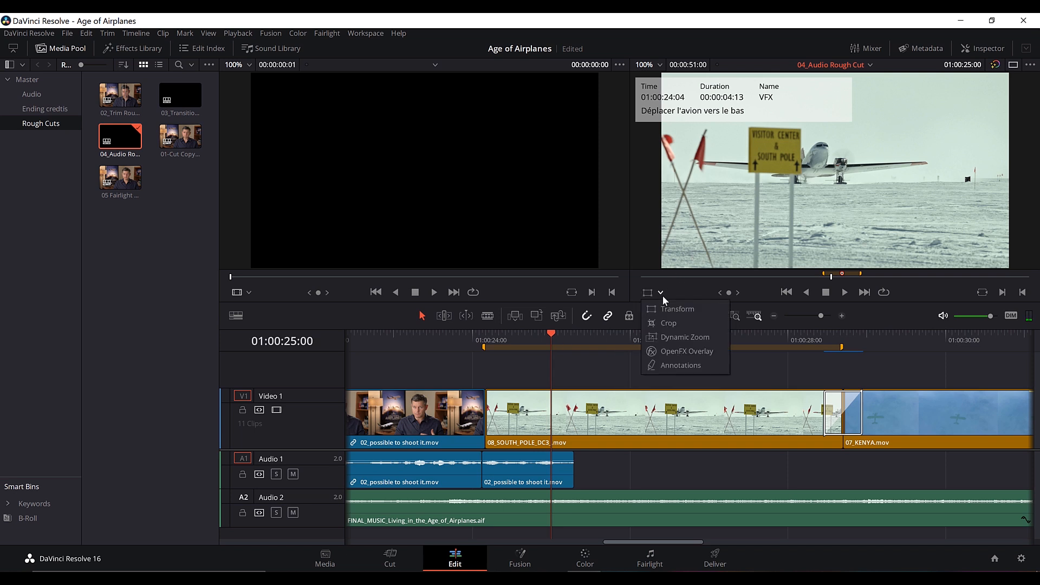
{"action": "left_click", "coordinate": [683, 362]}
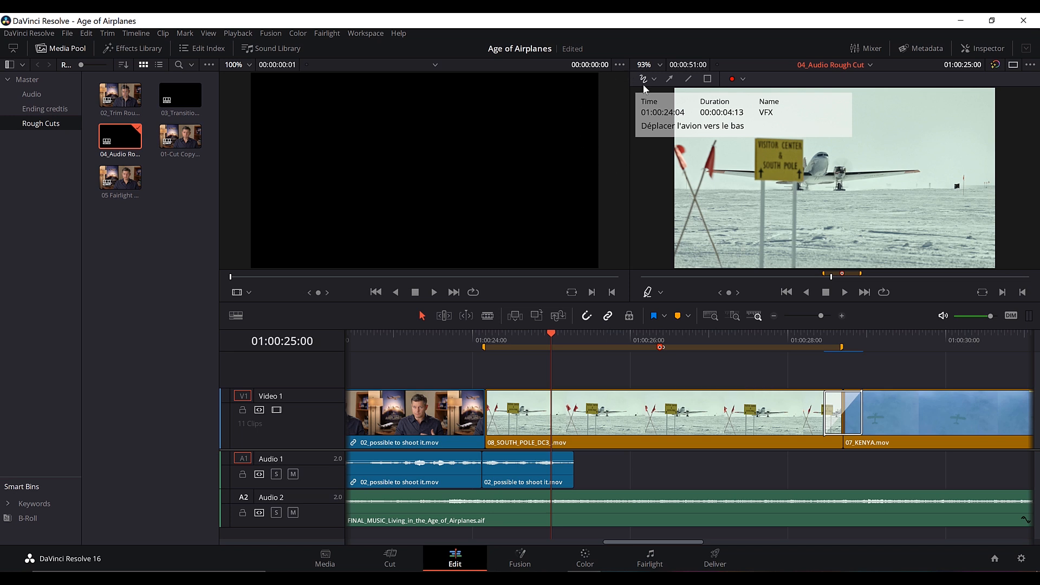
{"action": "left_click", "coordinate": [669, 79]}
{"action": "left_click_drag", "start_coordinate": [825, 167], "coordinate": [826, 191]}
{"action": "left_click", "coordinate": [744, 80]}
{"action": "left_click", "coordinate": [732, 117]}
Turn off annotation mode and play across the start of the South Pole clip to check the arrow
{"action": "key", "text": "space"}
{"action": "key", "text": "space"}
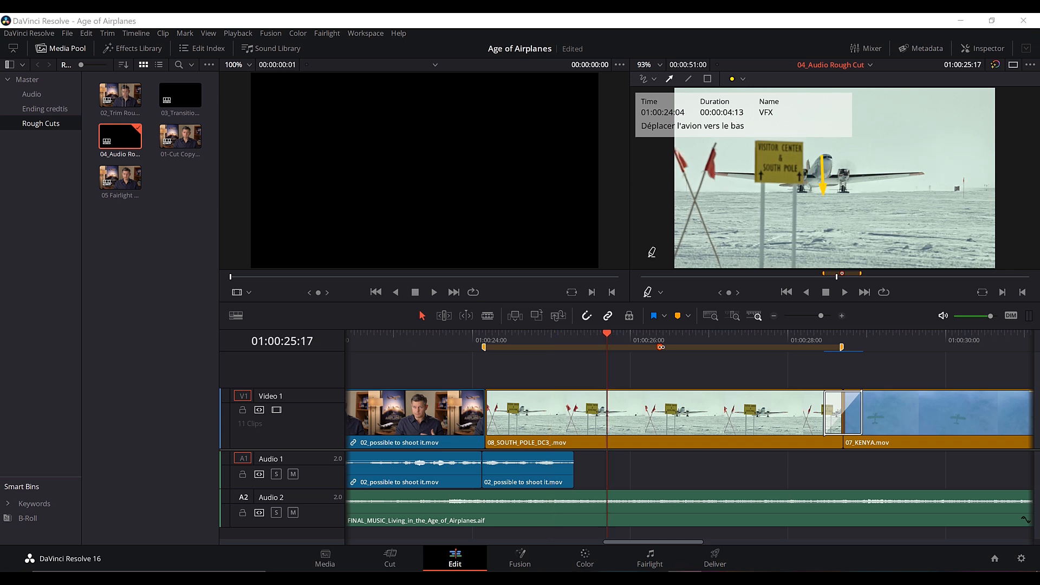
{"action": "left_click", "coordinate": [648, 293]}
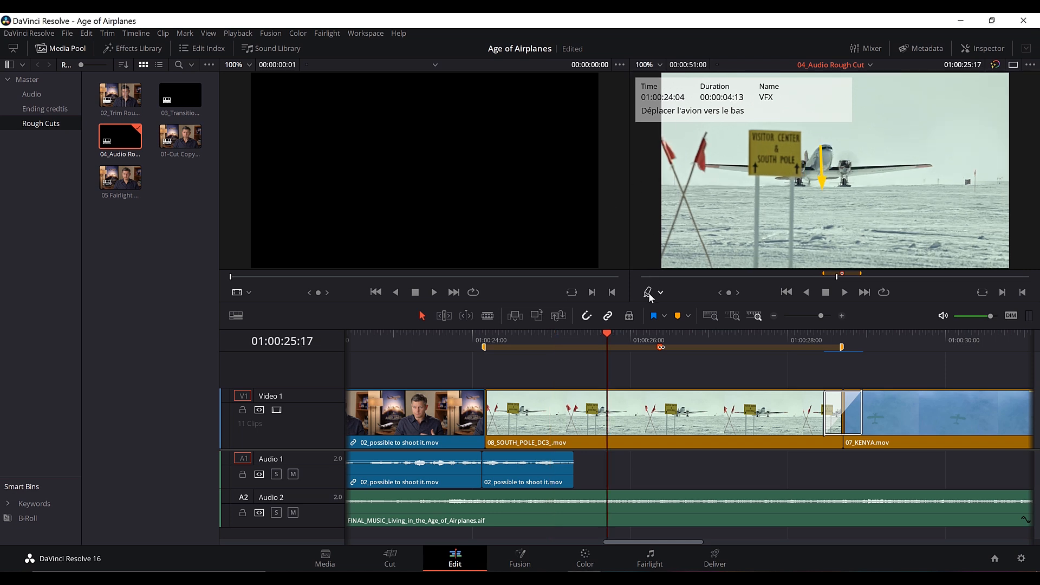
{"action": "left_click_drag", "start_coordinate": [625, 339], "coordinate": [441, 351]}
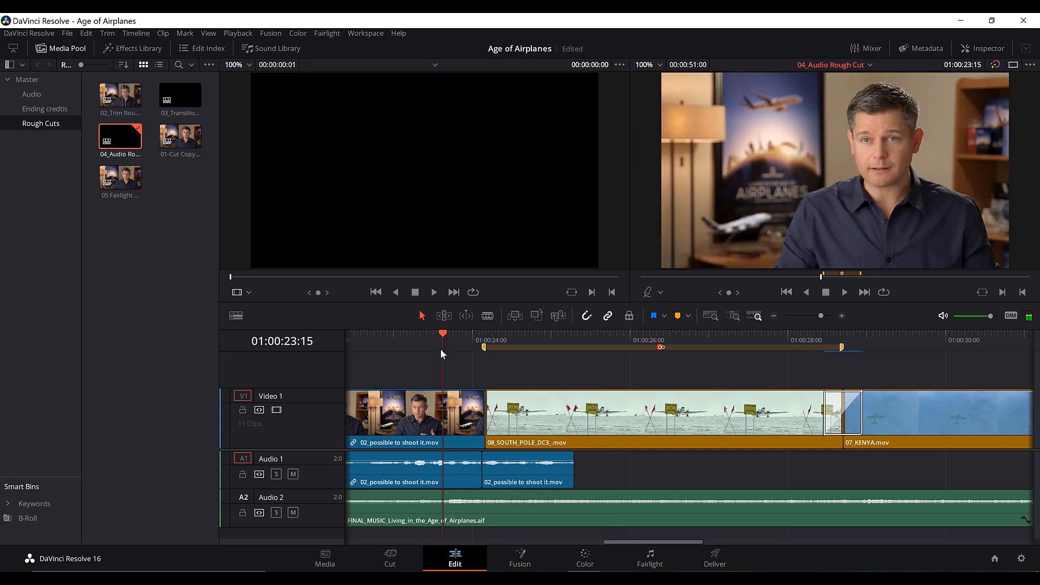
{"action": "key", "text": "space"}
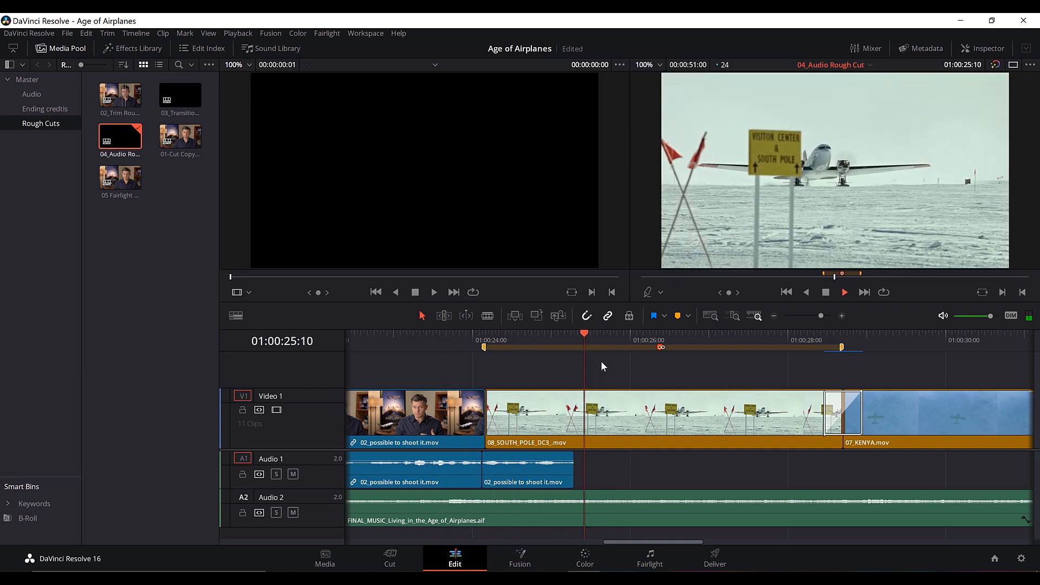
{"action": "key", "text": "space"}
{"action": "mouse_move", "coordinate": [588, 337]}
{"action": "left_mouse_down"}
{"action": "mouse_move", "coordinate": [472, 344]}
{"action": "mouse_move", "coordinate": [547, 338]}
{"action": "left_mouse_up"}
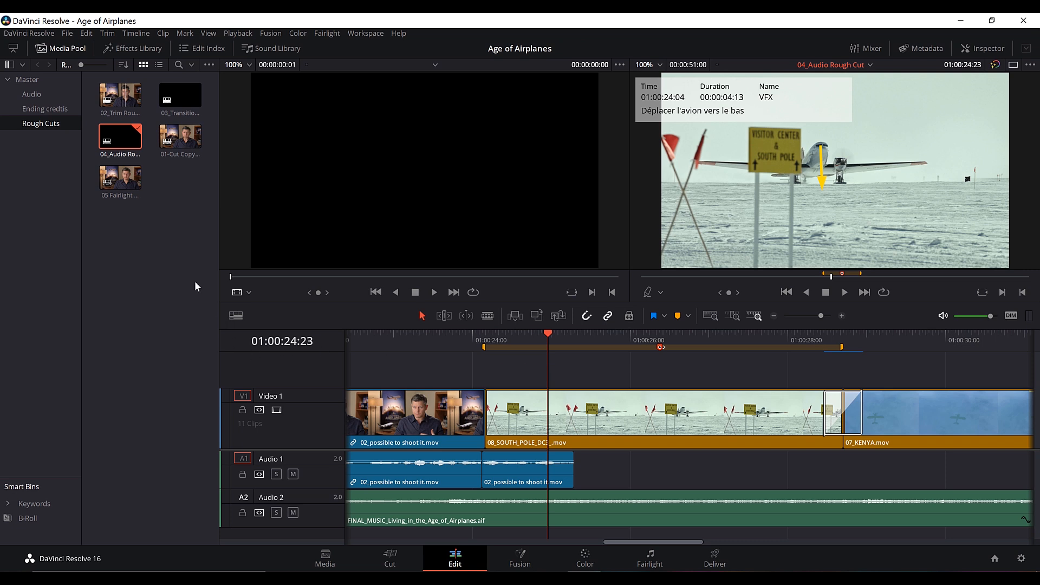
Load SOUND FX.wav from the Audio bin into the source viewer and listen to its first sound
{"action": "left_click", "coordinate": [32, 94]}
{"action": "left_click", "coordinate": [183, 92]}
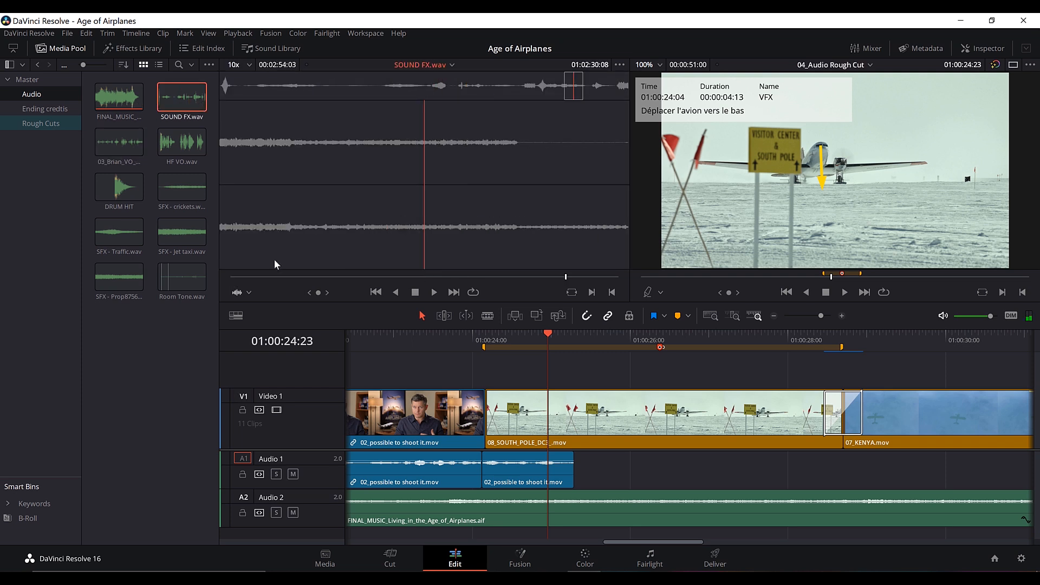
{"action": "left_click_drag", "start_coordinate": [254, 277], "coordinate": [210, 281]}
{"action": "key", "text": "space"}
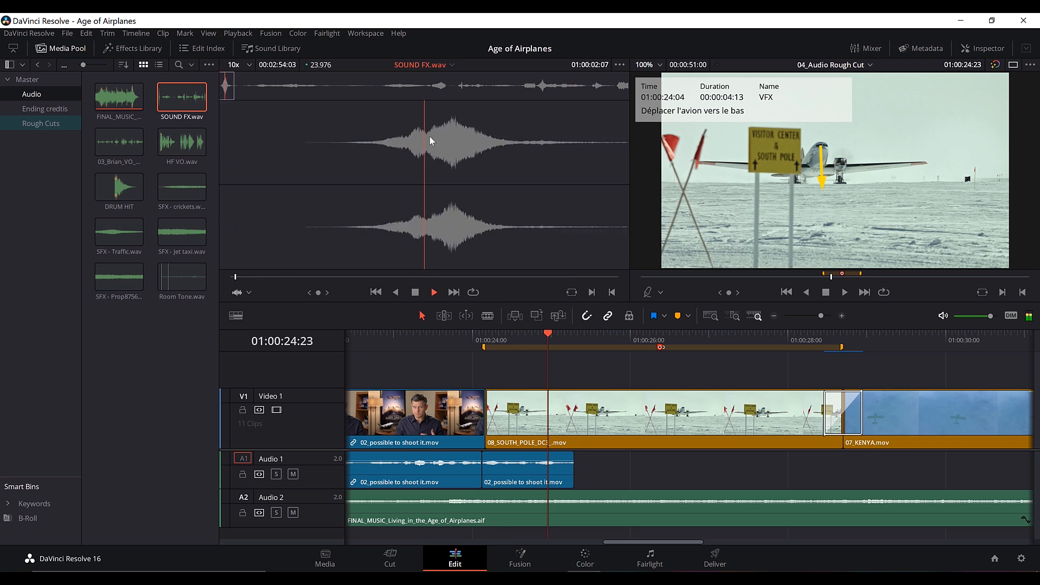
{"action": "key", "text": "space"}
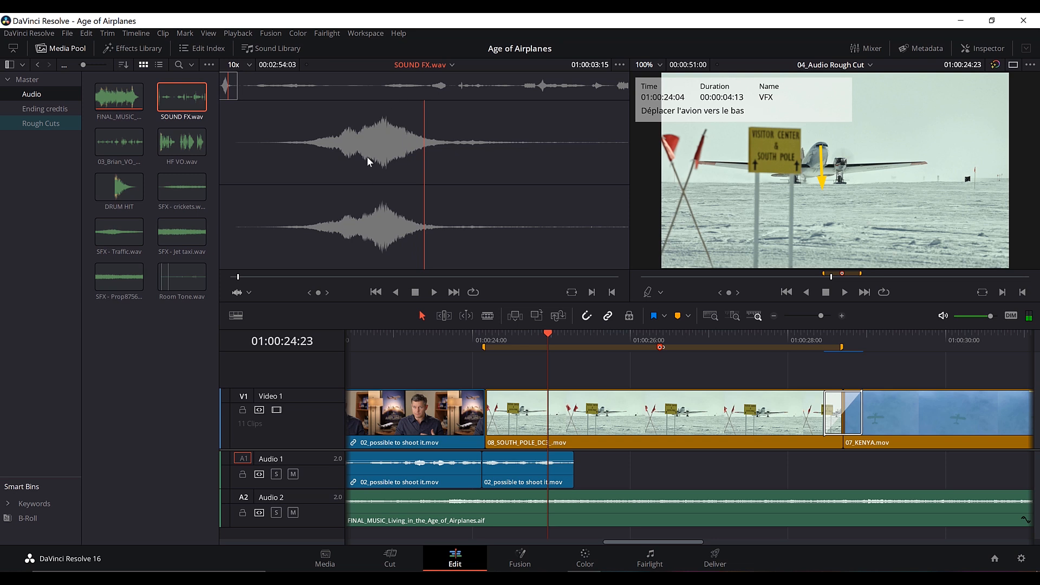
Add a marker named "Plane Overhead" at 01:00:02:20 on the first waveform peak of SOUND FX.wav
{"action": "left_click", "coordinate": [227, 83]}
{"action": "key", "text": "Right"}
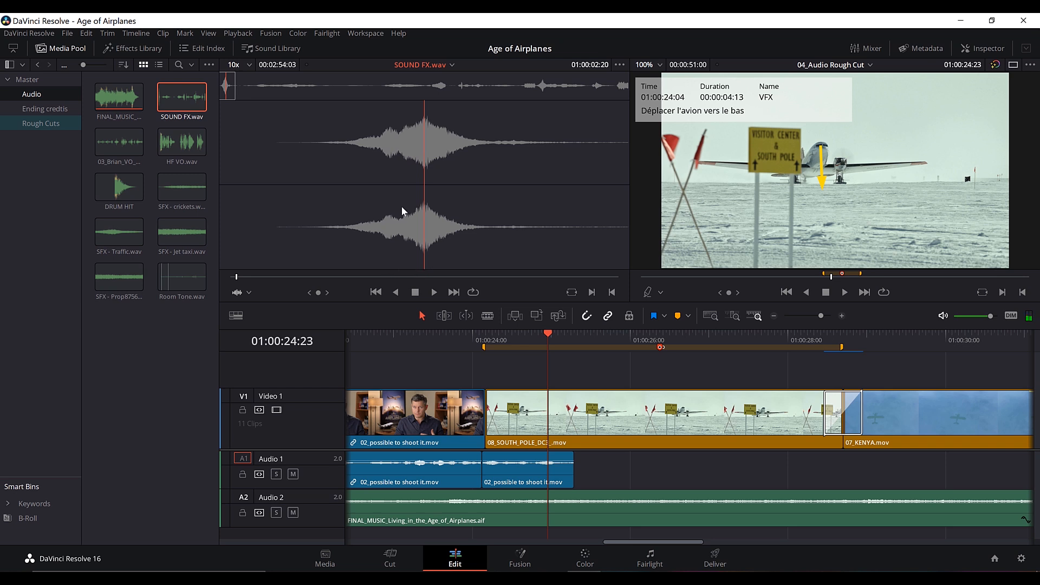
{"action": "key", "text": "m"}
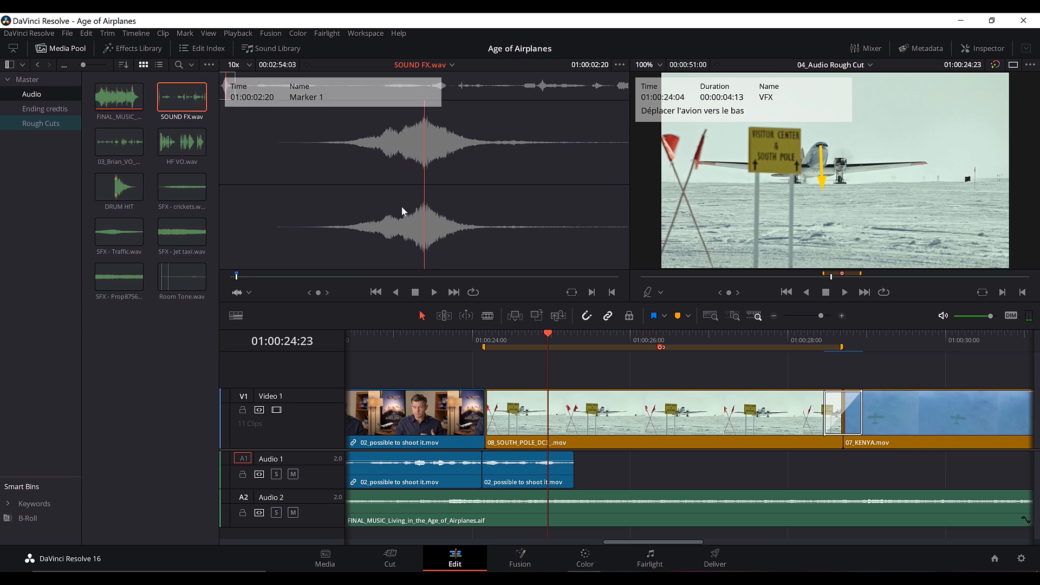
{"action": "key", "text": "m"}
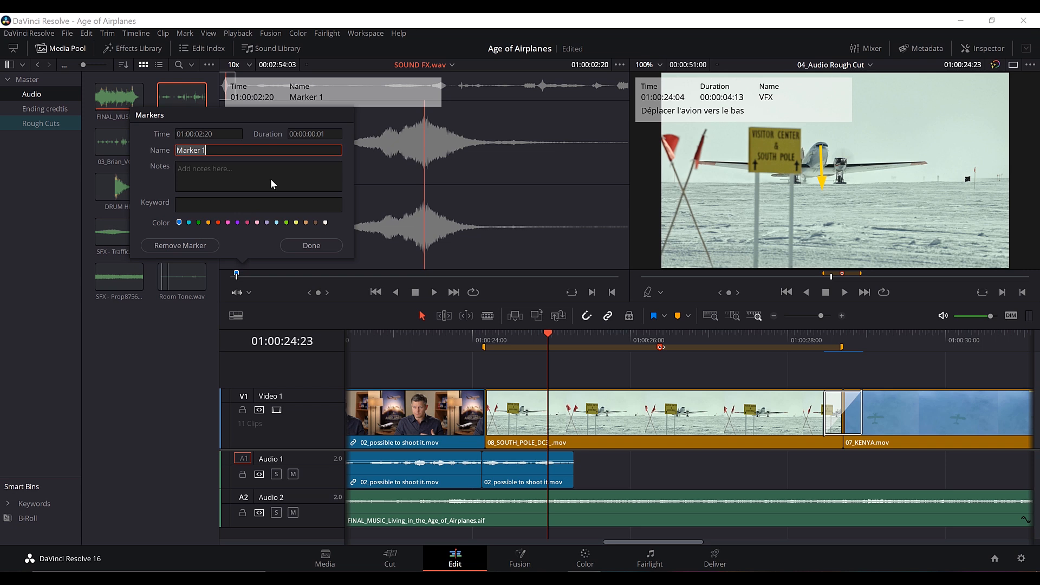
{"action": "type", "text": "Plane Overhead"}
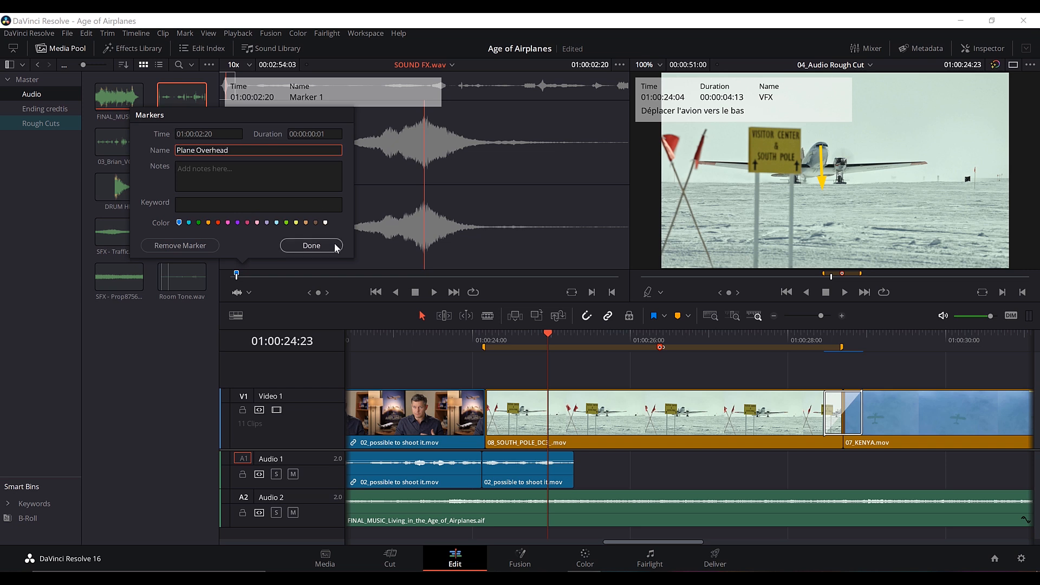
{"action": "left_click", "coordinate": [334, 244]}
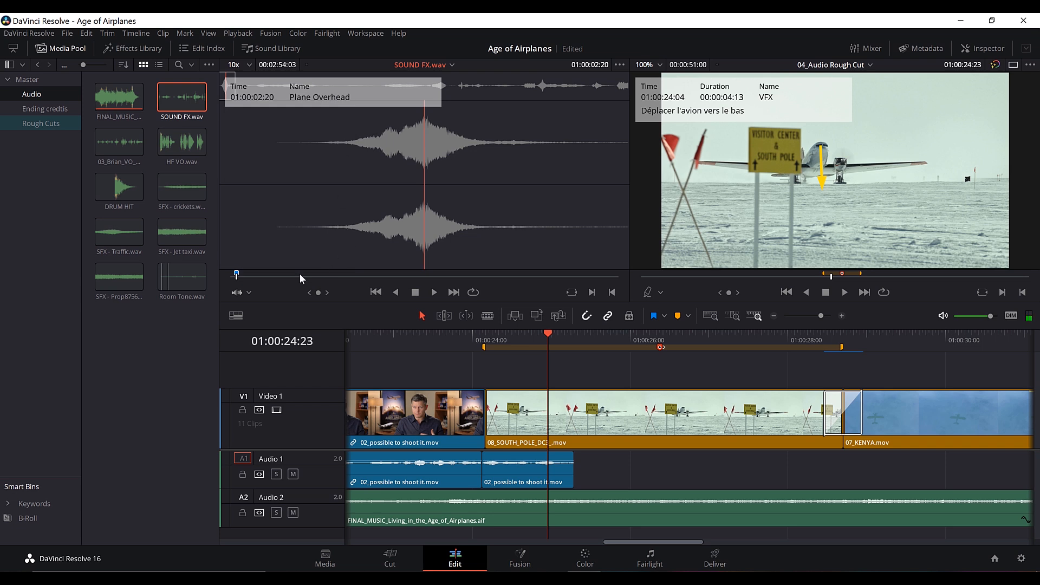
Find where the loud propeller sound starts in SOUND FX.wav and add a marker named "Loud Prop Plane" at 01:00:16:01
{"action": "left_click", "coordinate": [317, 277]}
{"action": "left_click", "coordinate": [278, 94]}
{"action": "key", "text": "space"}
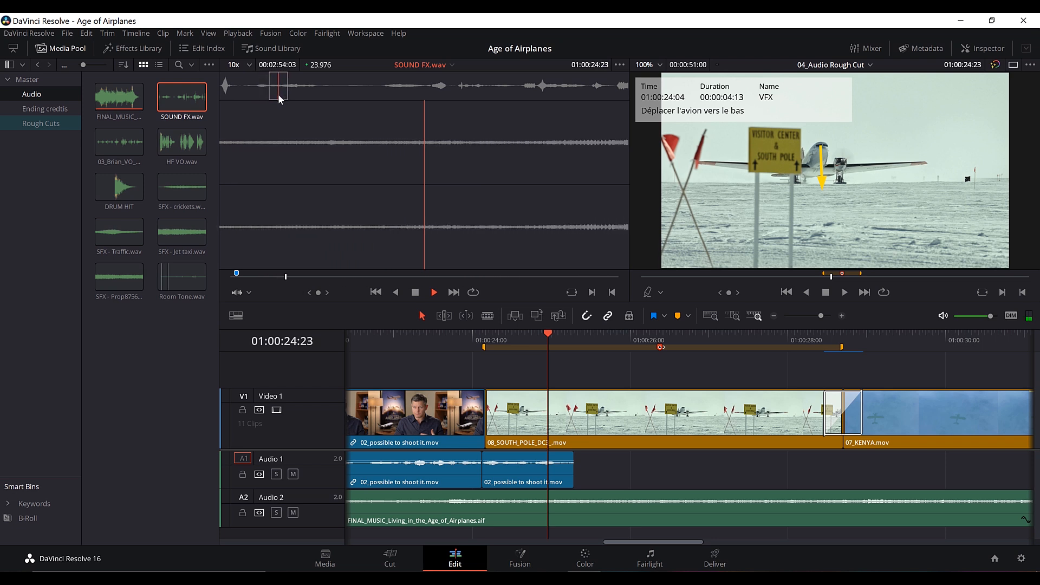
{"action": "key", "text": "space"}
{"action": "left_click", "coordinate": [250, 92]}
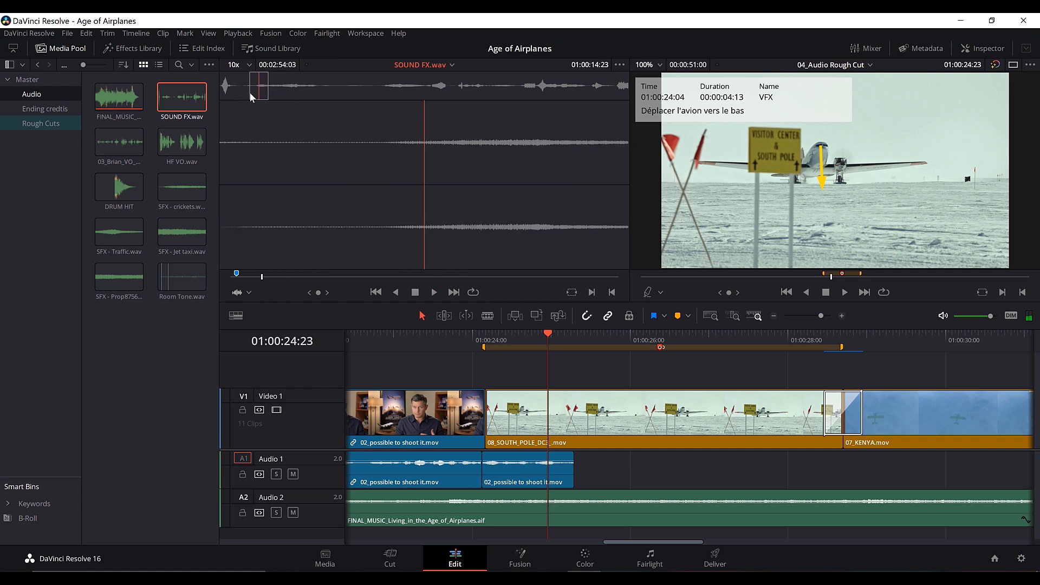
{"action": "key", "text": "space"}
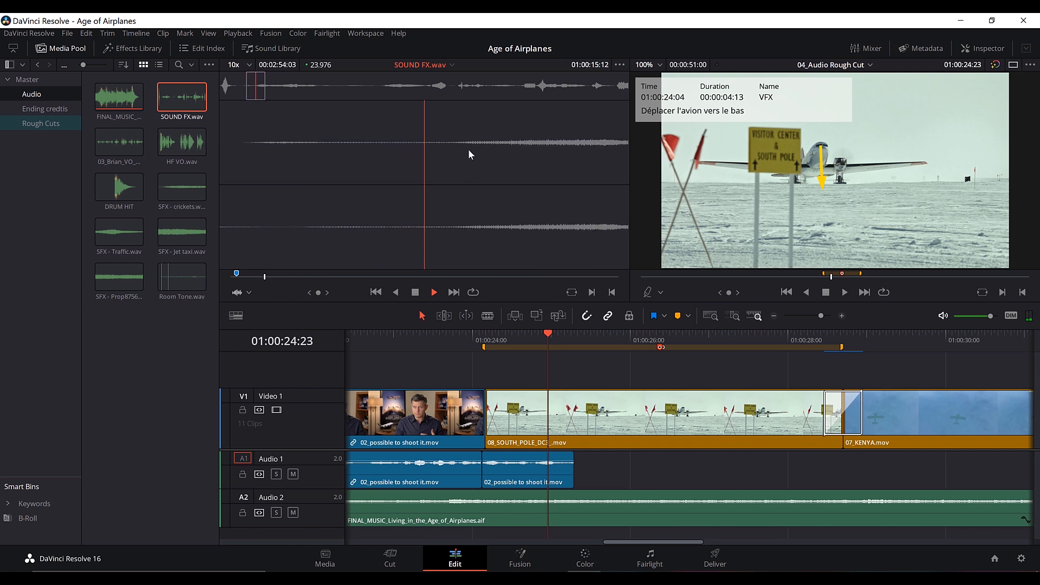
{"action": "left_click", "coordinate": [257, 93]}
{"action": "key", "text": "space"}
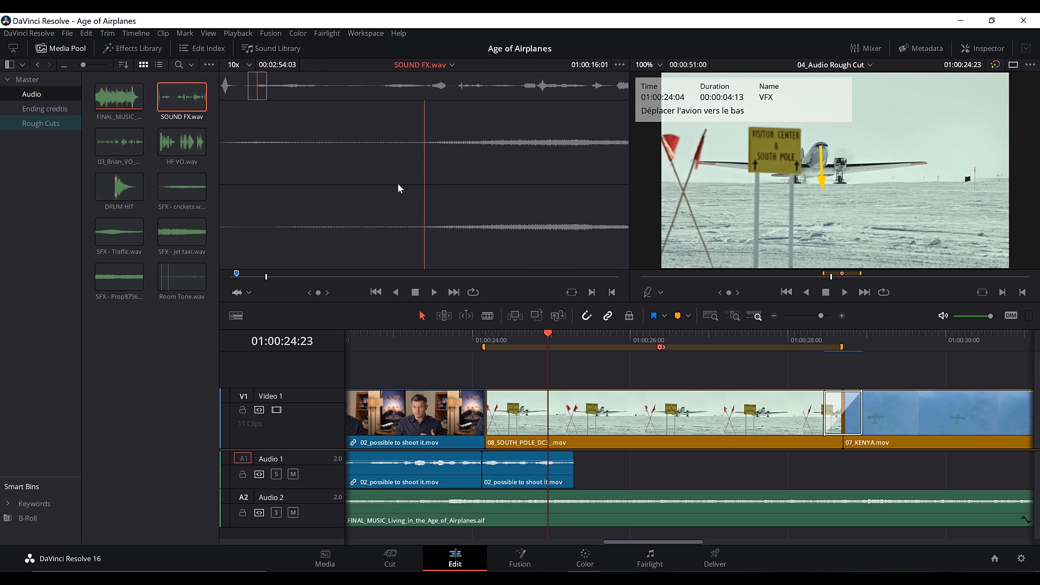
{"action": "key", "text": "m"}
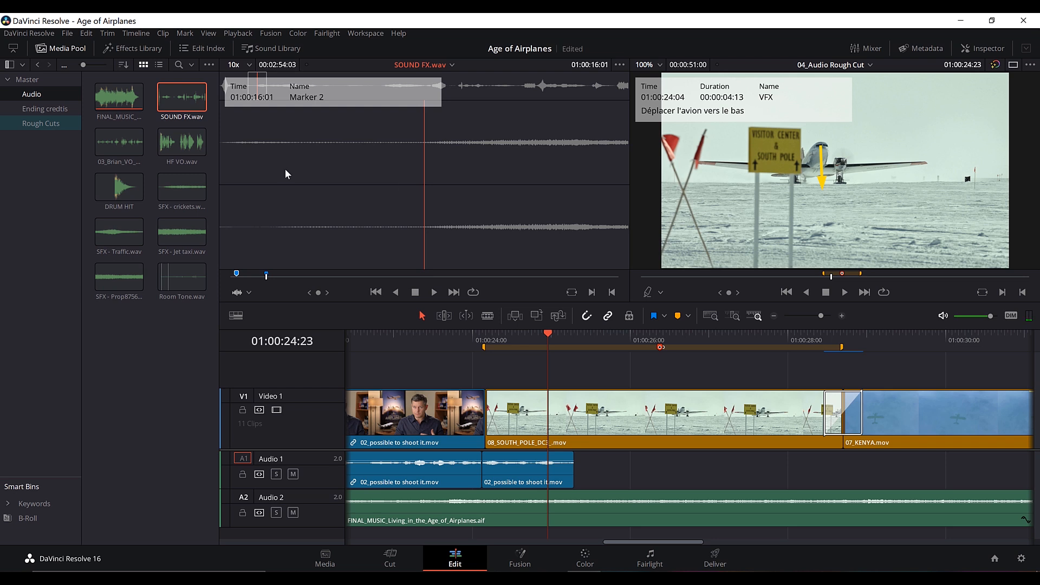
{"action": "key", "text": "m"}
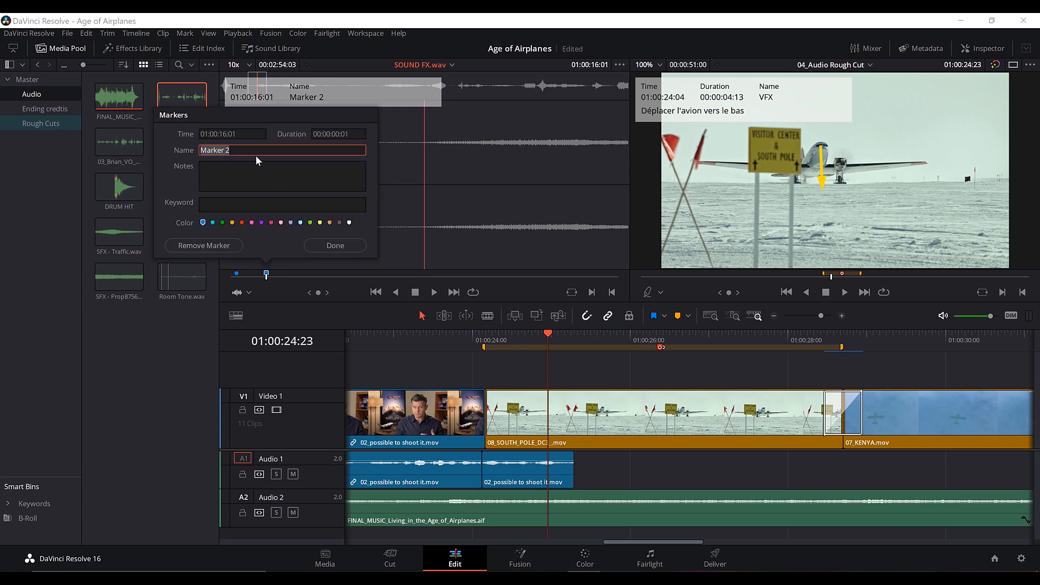
{"action": "type", "text": "Loud Prop Plane"}
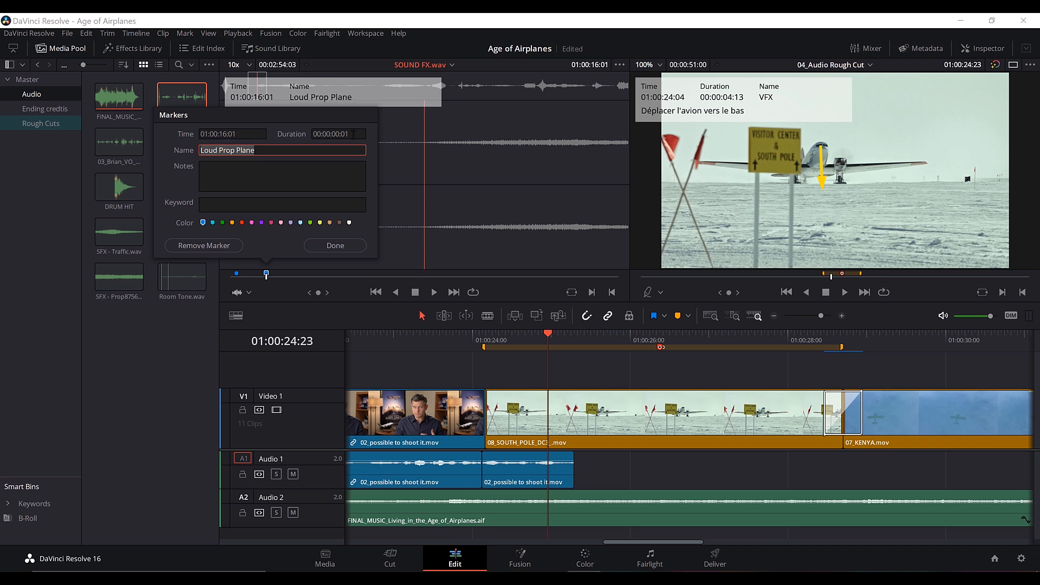
Set the duration of the "Loud Prop Plane" marker to 00:00:03:00 and close its settings
{"action": "left_click", "coordinate": [353, 134]}
{"action": "key", "text": "BackSpace"}
{"action": "key", "text": "BackSpace"}
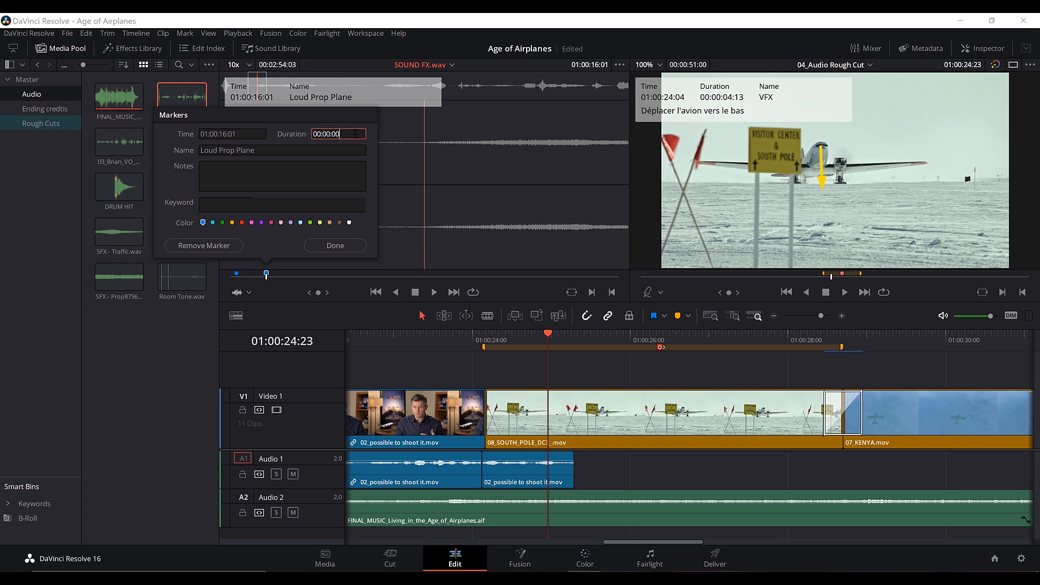
{"action": "type", "text": "30"}
{"action": "left_click", "coordinate": [342, 161]}
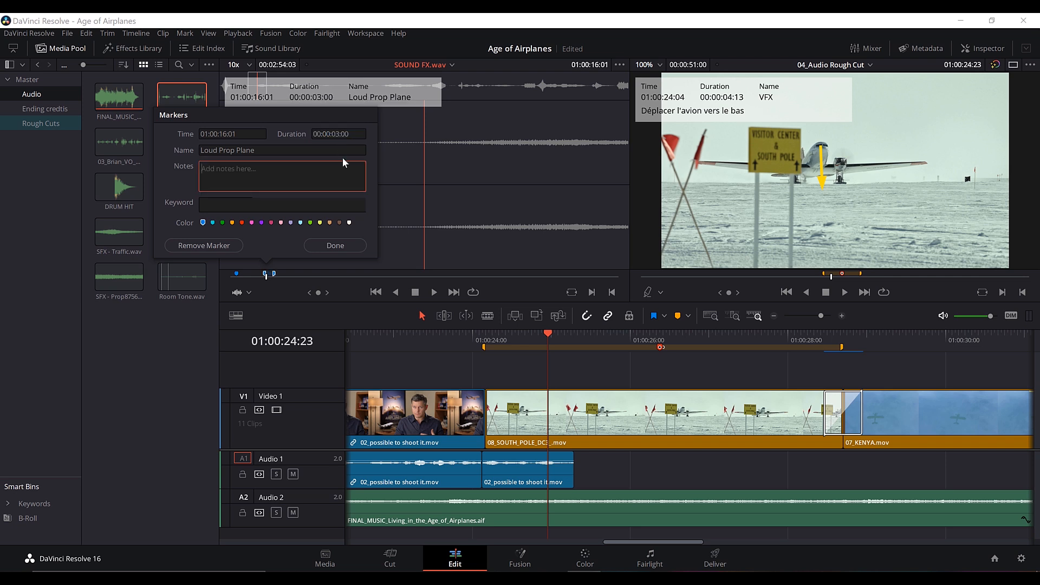
{"action": "left_click", "coordinate": [349, 244]}
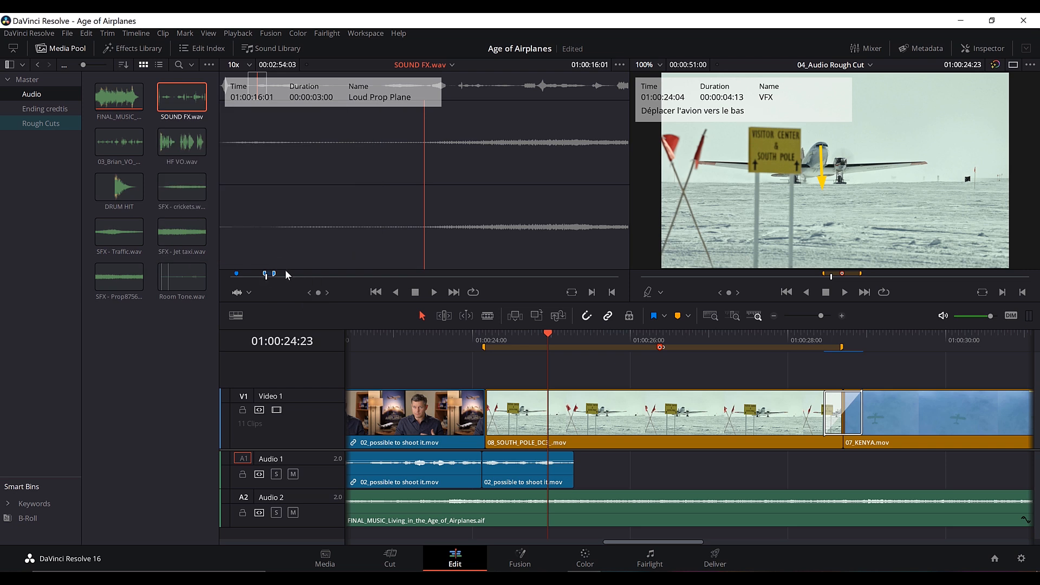
Listen further through SOUND FX.wav and set an In point at 01:01:30:11, just before the jet take-off waveform
{"action": "key", "text": "space"}
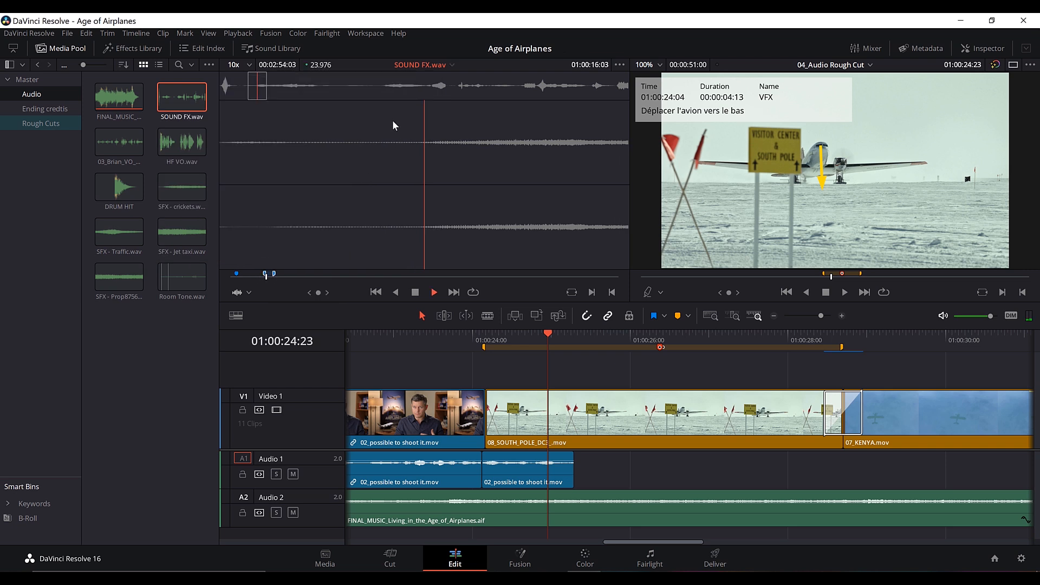
{"action": "key", "text": "space"}
{"action": "left_click_drag", "start_coordinate": [261, 86], "coordinate": [369, 82]}
{"action": "key", "text": "space"}
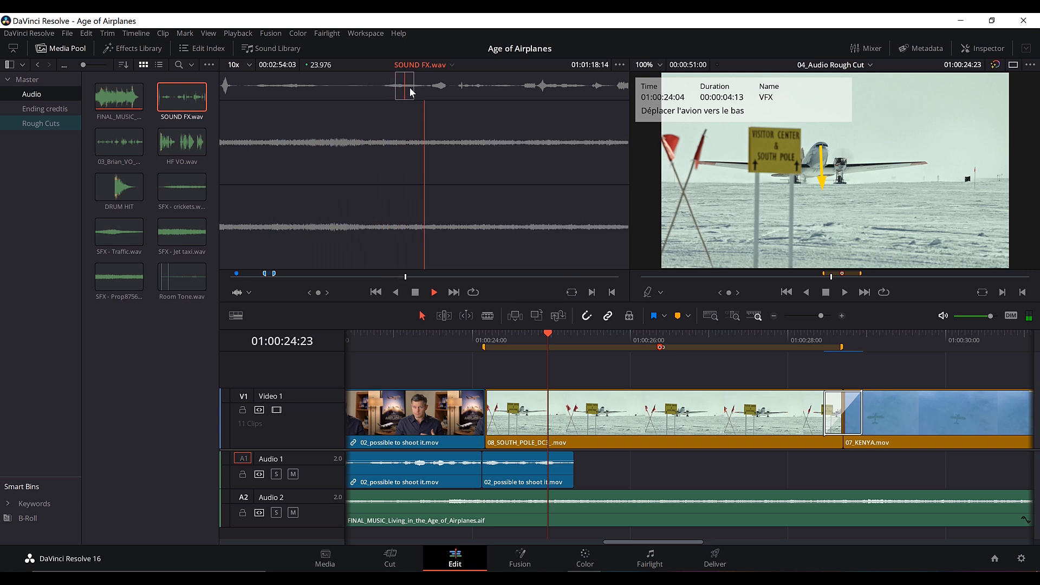
{"action": "left_click", "coordinate": [419, 91]}
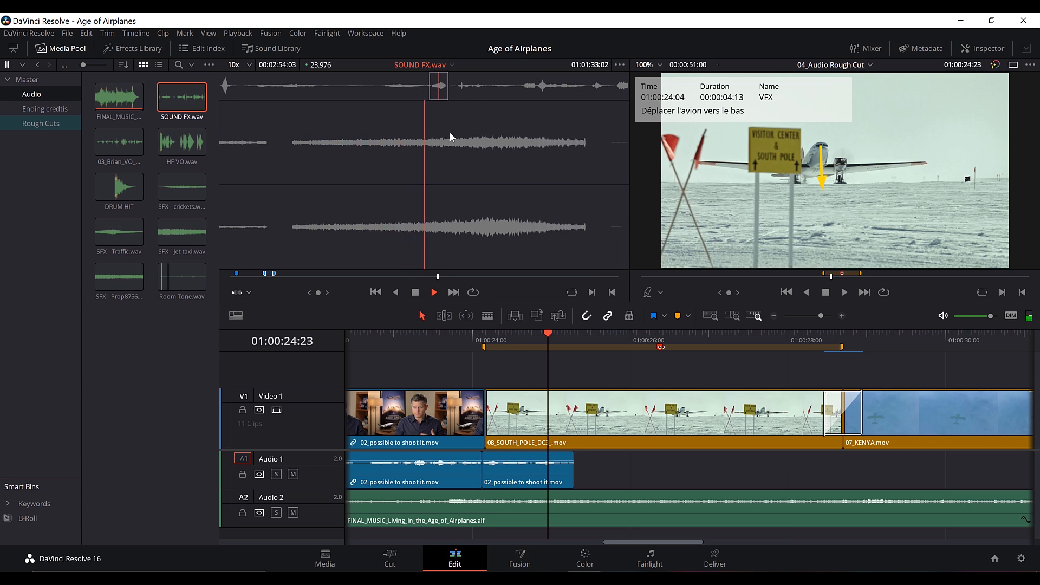
{"action": "key", "text": "space"}
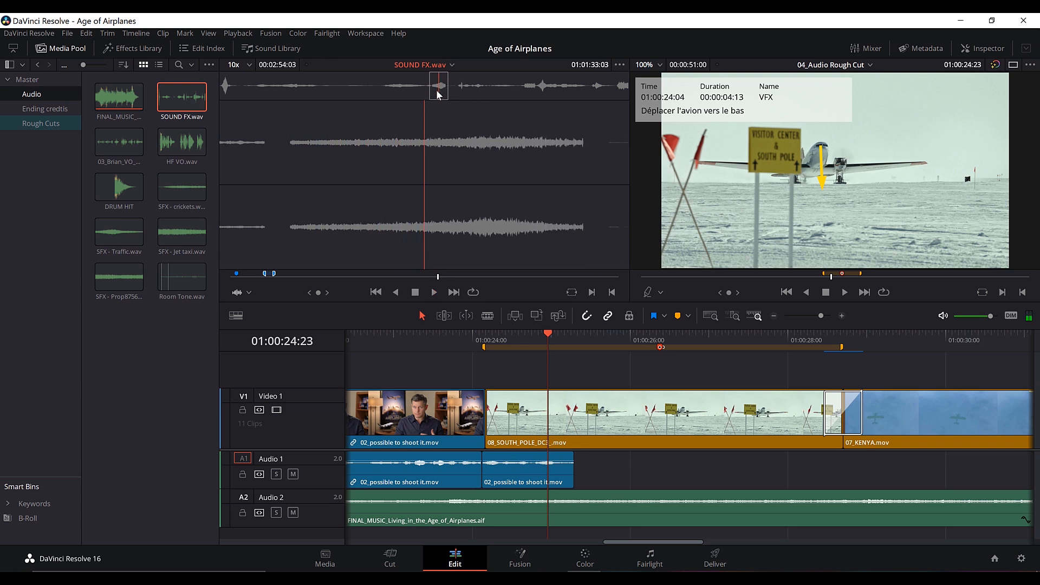
{"action": "left_click_drag", "start_coordinate": [436, 89], "coordinate": [433, 92]}
{"action": "key", "text": "i"}
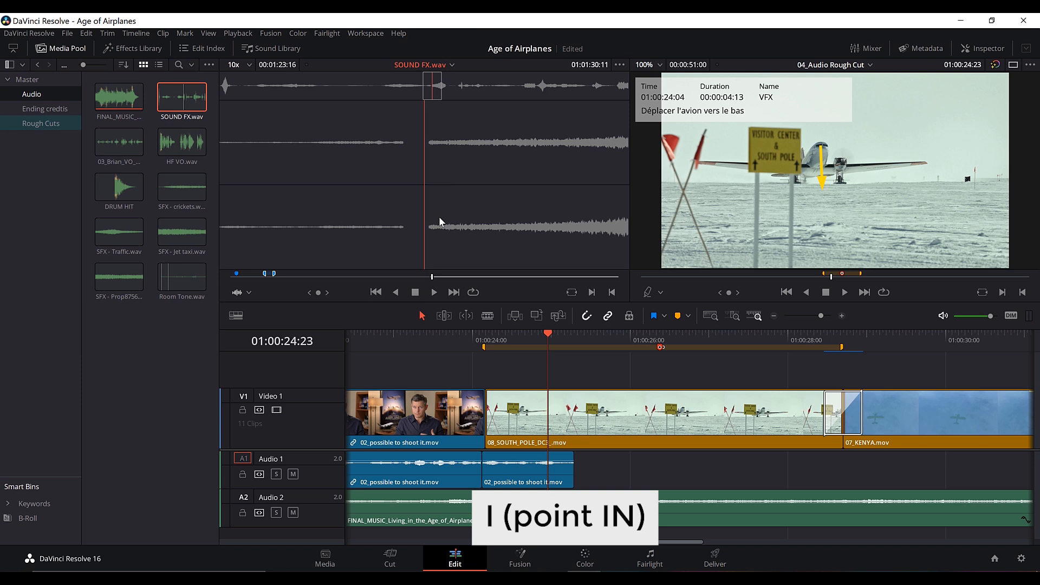
Play through the jet take-off sound and set an Out point at 01:01:36:06, right after its waveform ends
{"action": "key", "text": "space"}
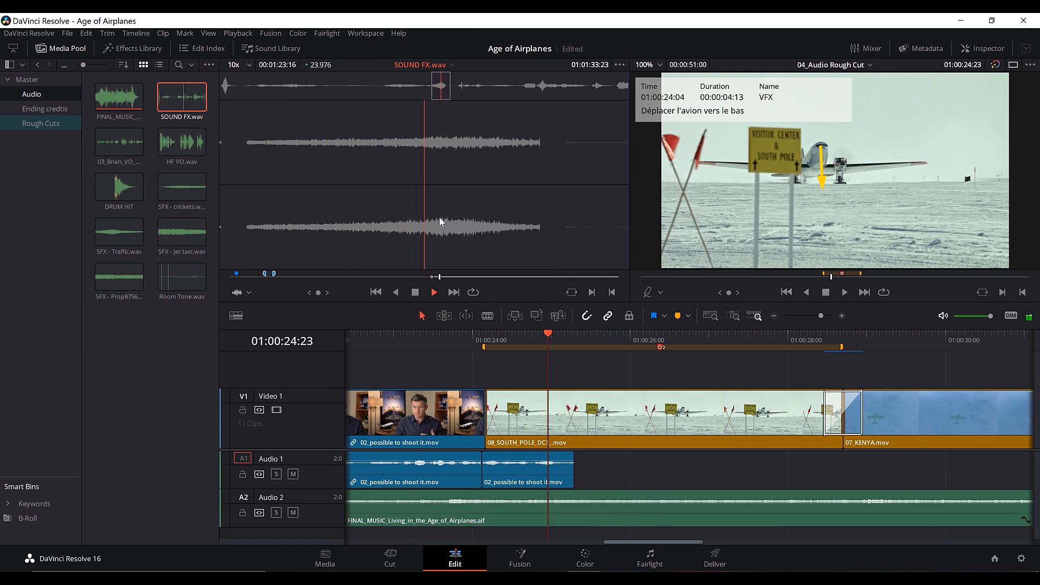
{"action": "key", "text": "space"}
{"action": "key", "text": "Left"}
{"action": "key", "text": "Left"}
{"action": "key", "text": "Left"}
{"action": "key", "text": "Left"}
{"action": "key", "text": "Left"}
{"action": "key", "text": "Left"}
{"action": "key", "text": "Left"}
{"action": "key", "text": "o"}
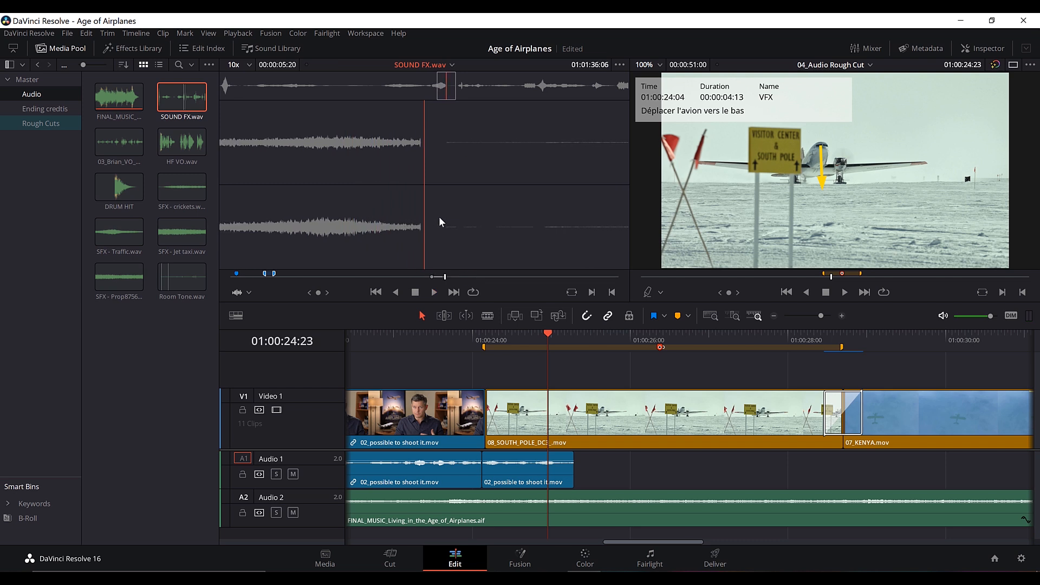
Convert the In and Out range to a duration marker and name it "Roaring Jet Take Off"
{"action": "right_click", "coordinate": [439, 280]}
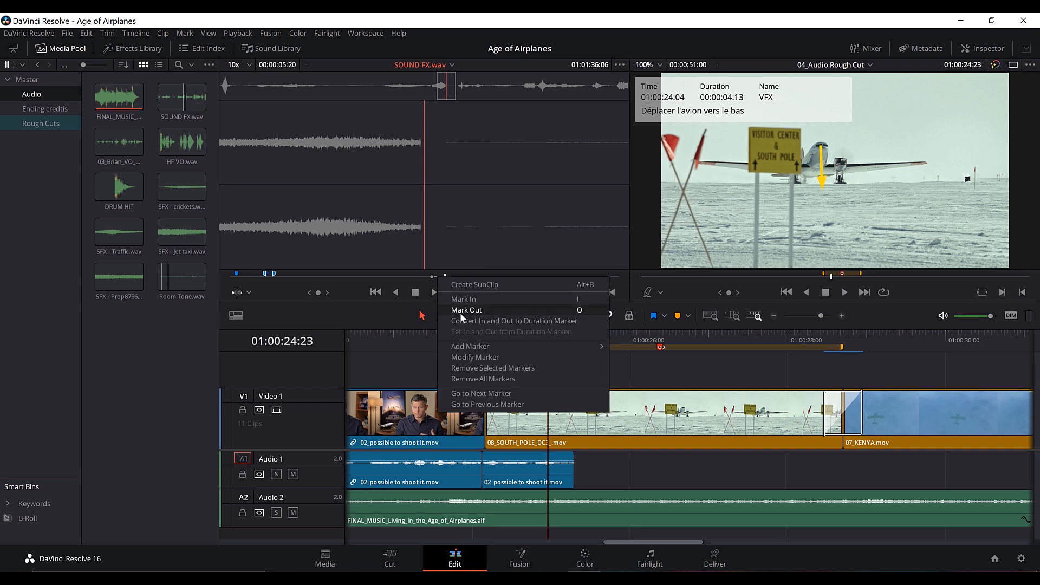
{"action": "left_click", "coordinate": [519, 323]}
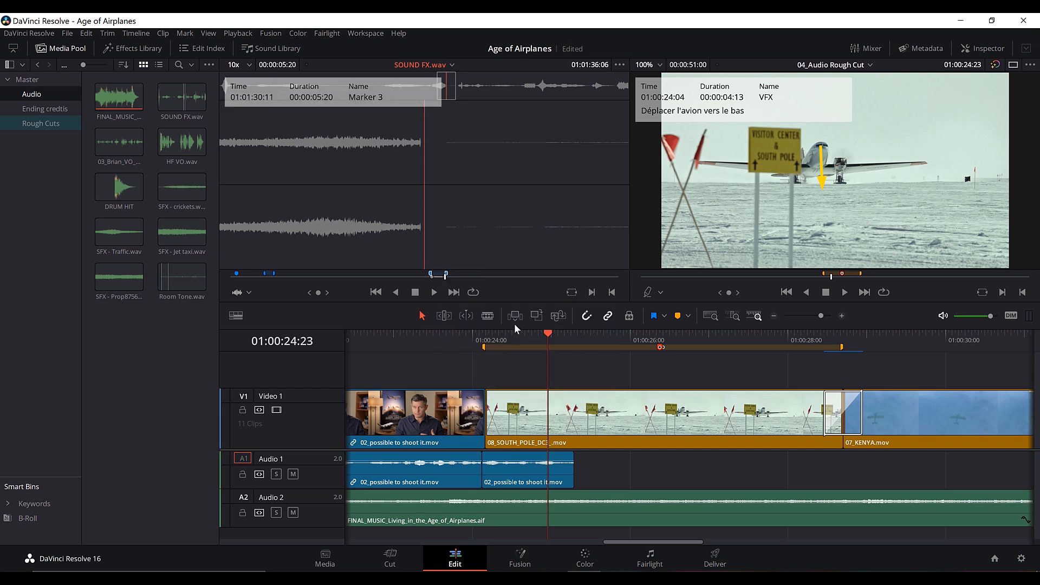
{"action": "right_click", "coordinate": [433, 277]}
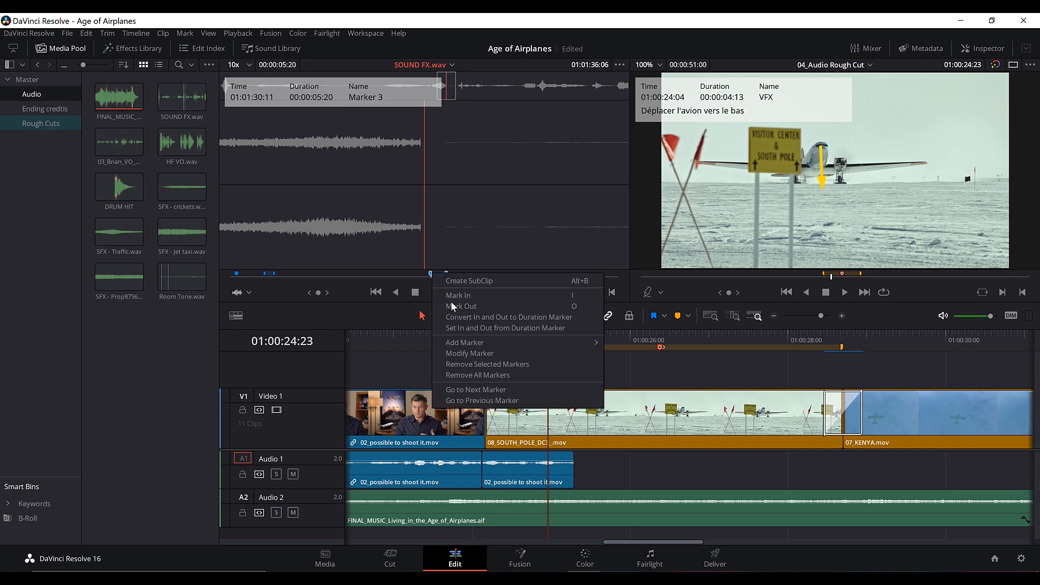
{"action": "left_click", "coordinate": [494, 354]}
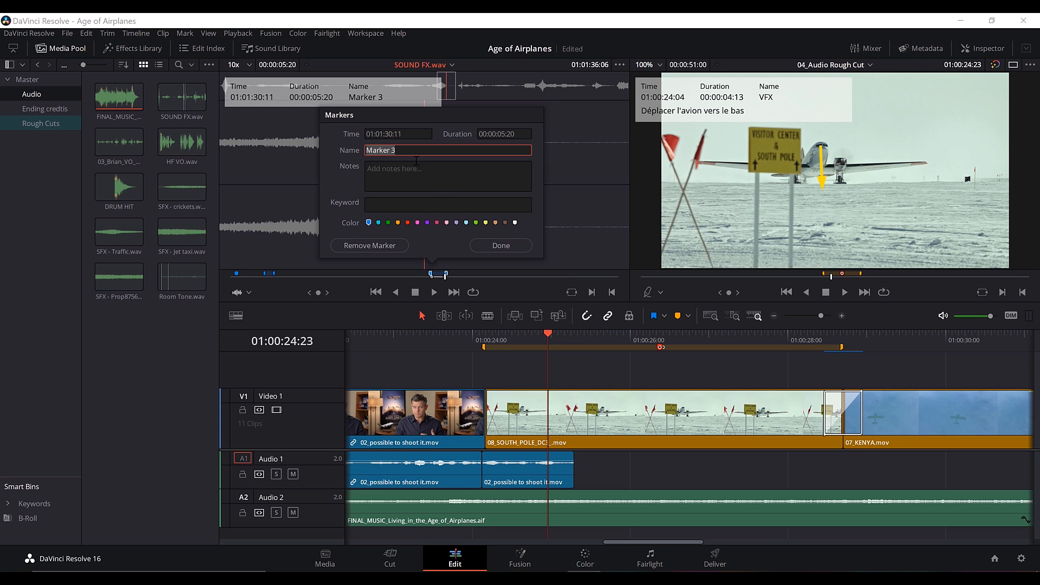
{"action": "type", "text": "Roaring Jet Take Off"}
{"action": "left_click", "coordinate": [508, 245]}
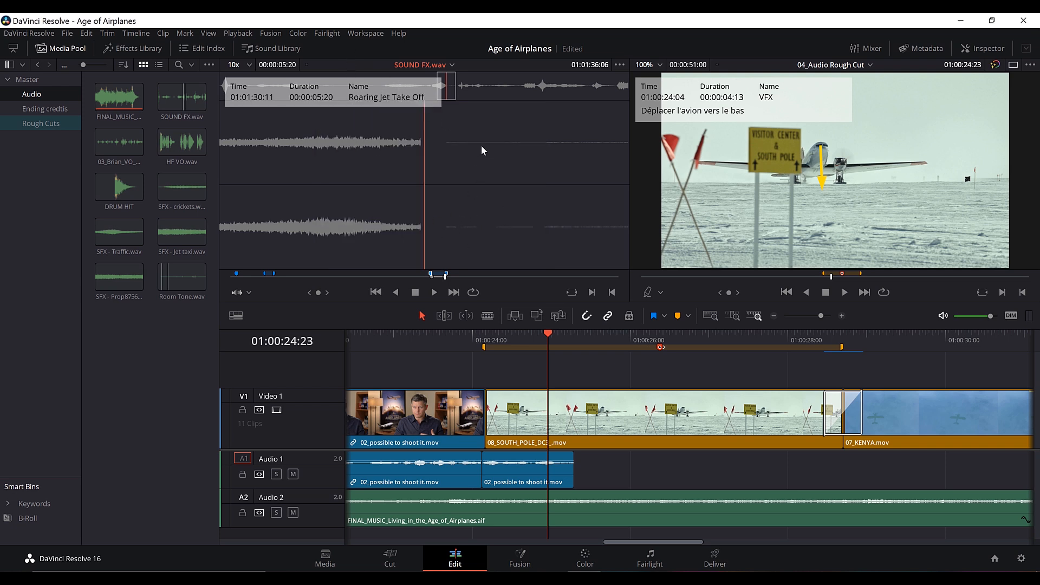
Fit the whole rough cut in the timeline with the playhead at 01:00:01:15, and raise the divider between video and audio tracks
{"action": "left_click", "coordinate": [433, 277]}
{"action": "key", "text": "shift+z"}
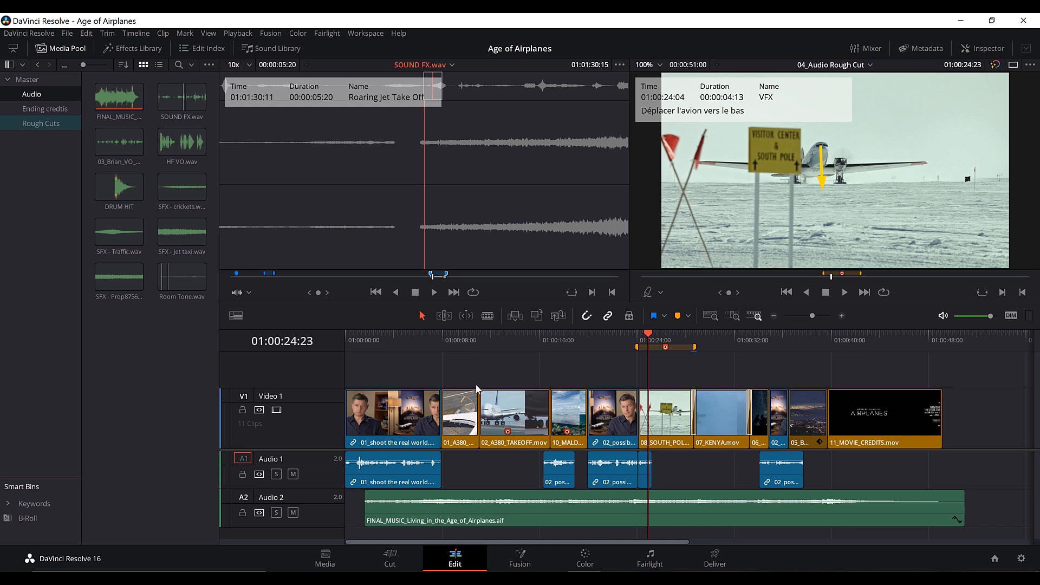
{"action": "left_click_drag", "start_coordinate": [379, 342], "coordinate": [371, 343]}
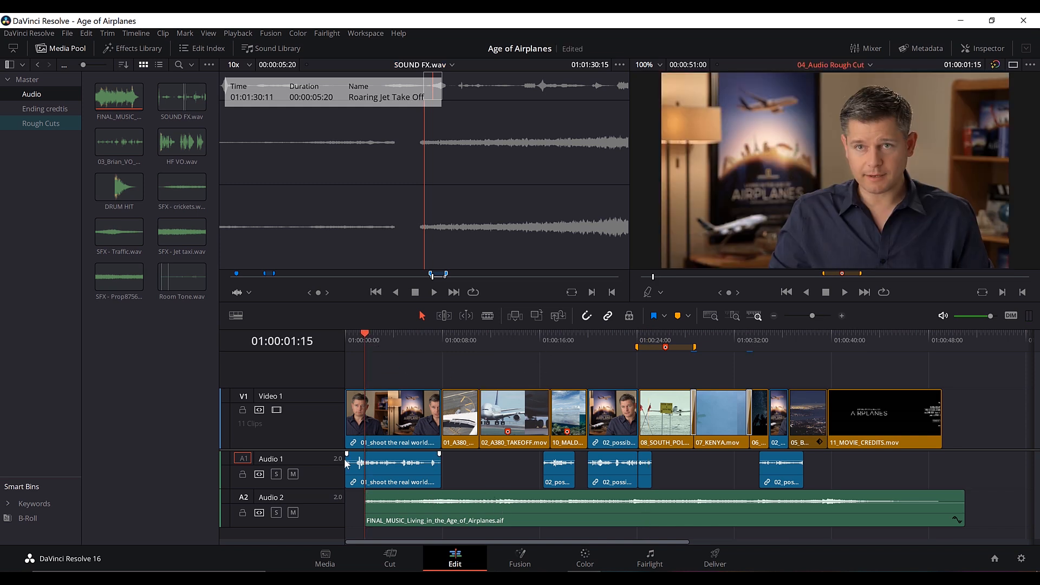
{"action": "left_click_drag", "start_coordinate": [334, 449], "coordinate": [344, 417]}
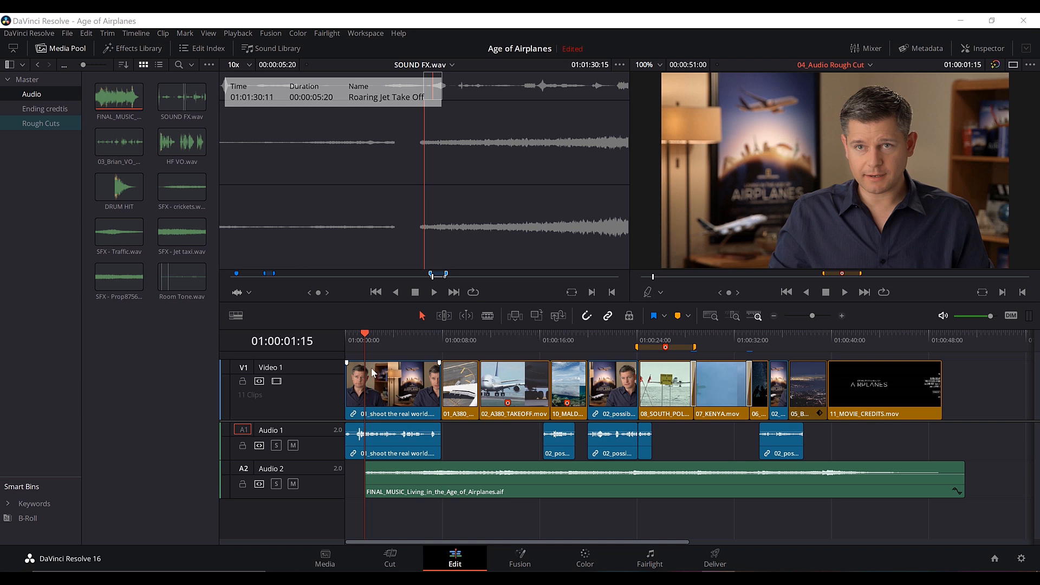
Try the timeline's video view options and set the video clips to the Plain view without thumbnails
{"action": "left_click", "coordinate": [237, 317]}
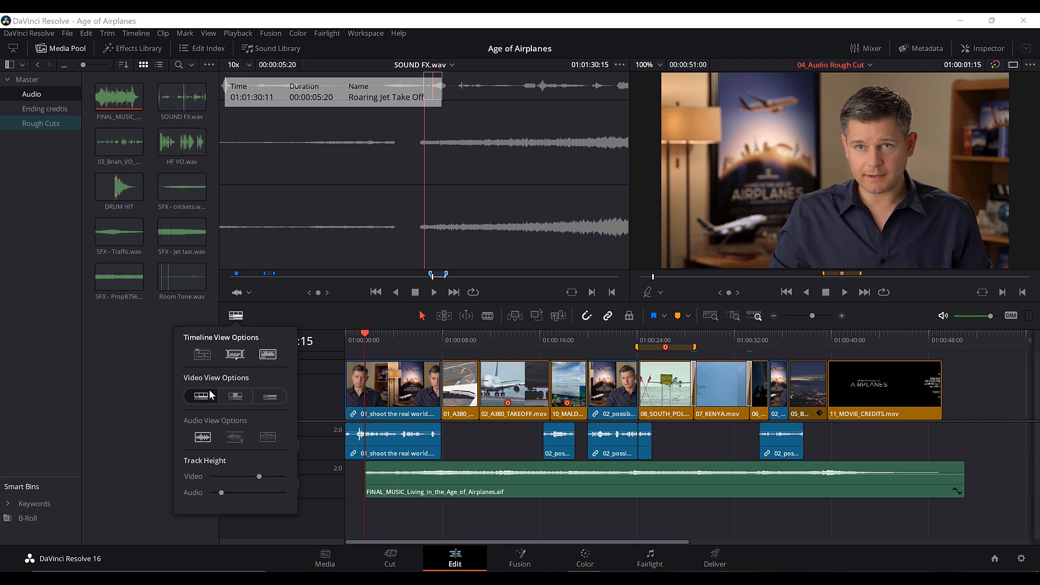
{"action": "left_click", "coordinate": [266, 397]}
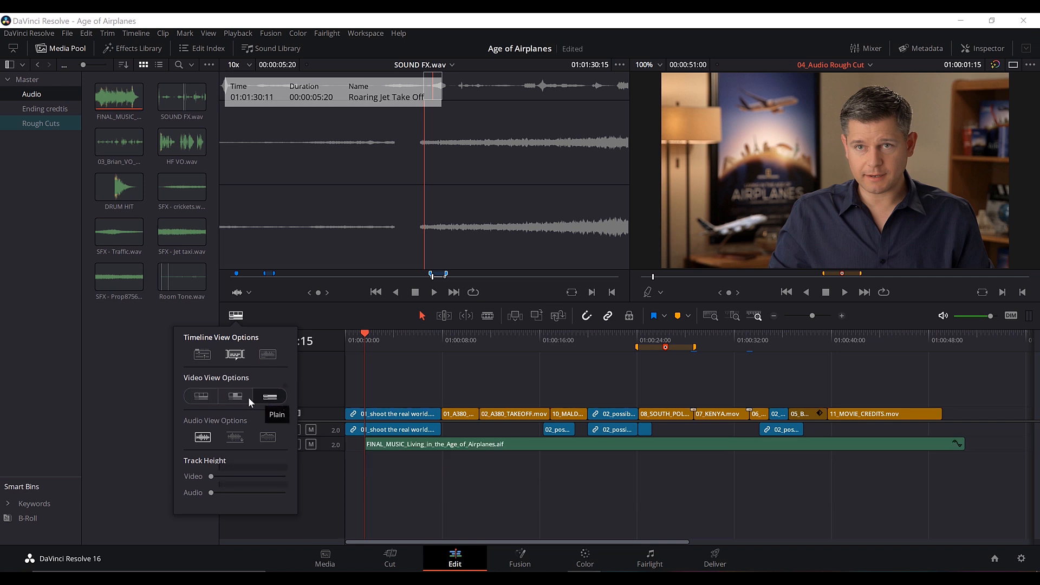
{"action": "left_click", "coordinate": [228, 396]}
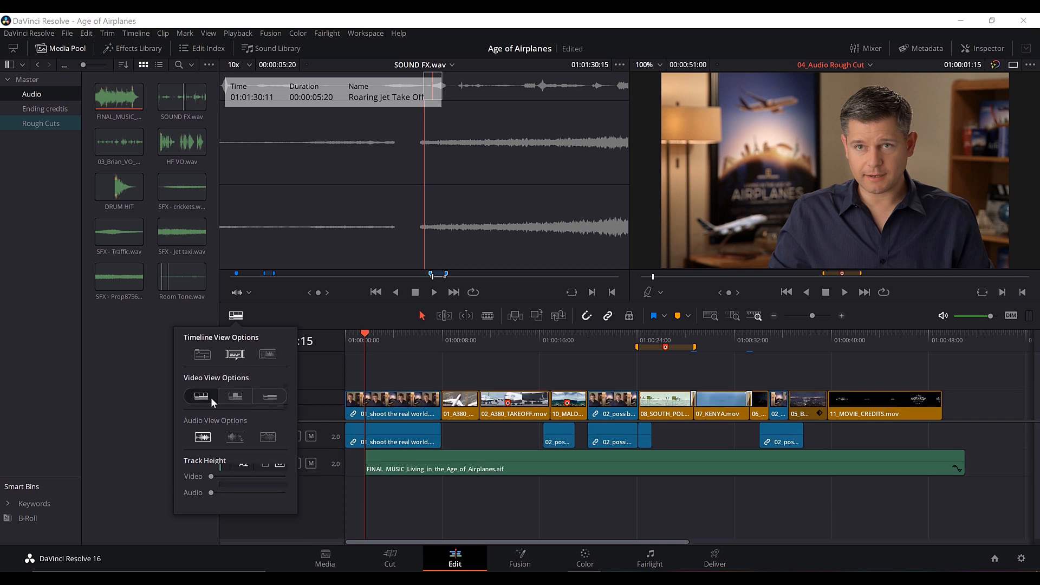
{"action": "left_click", "coordinate": [237, 398]}
{"action": "left_click", "coordinate": [270, 396]}
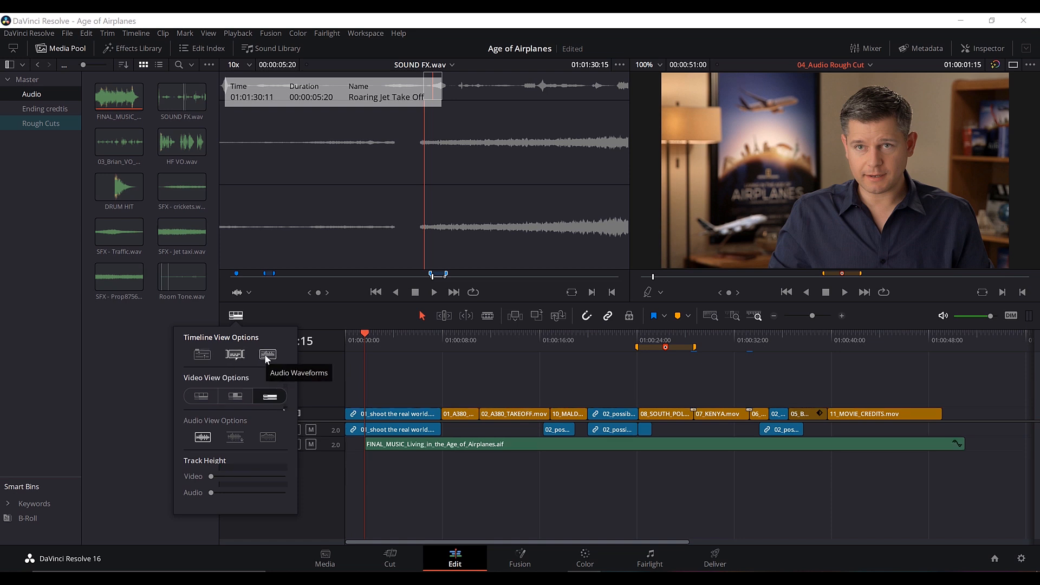
Increase the video and audio track heights and display audio waveforms in the timeline
{"action": "left_click_drag", "start_coordinate": [211, 476], "coordinate": [290, 481]}
{"action": "left_click_drag", "start_coordinate": [217, 494], "coordinate": [267, 492]}
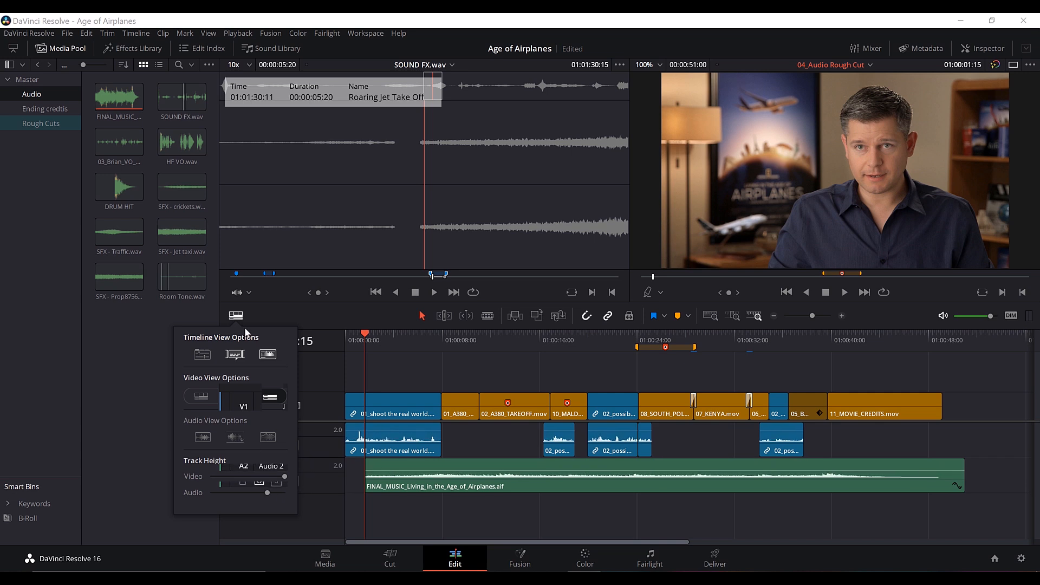
{"action": "left_click", "coordinate": [265, 356]}
{"action": "left_click", "coordinate": [265, 356]}
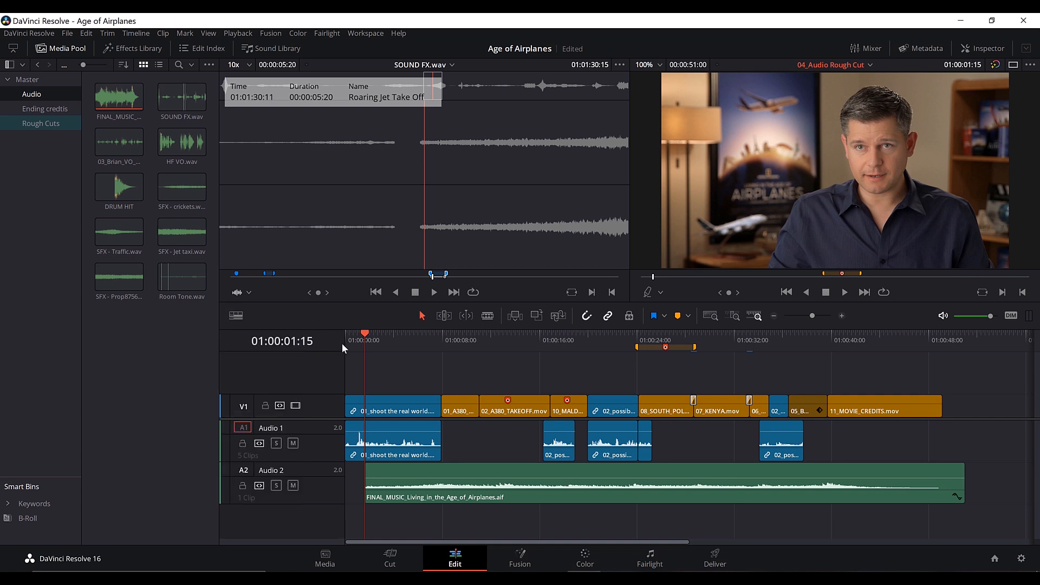
Raise the video and audio divider slightly and add a new stereo audio track below Audio 2
{"action": "left_click_drag", "start_coordinate": [334, 418], "coordinate": [332, 410]}
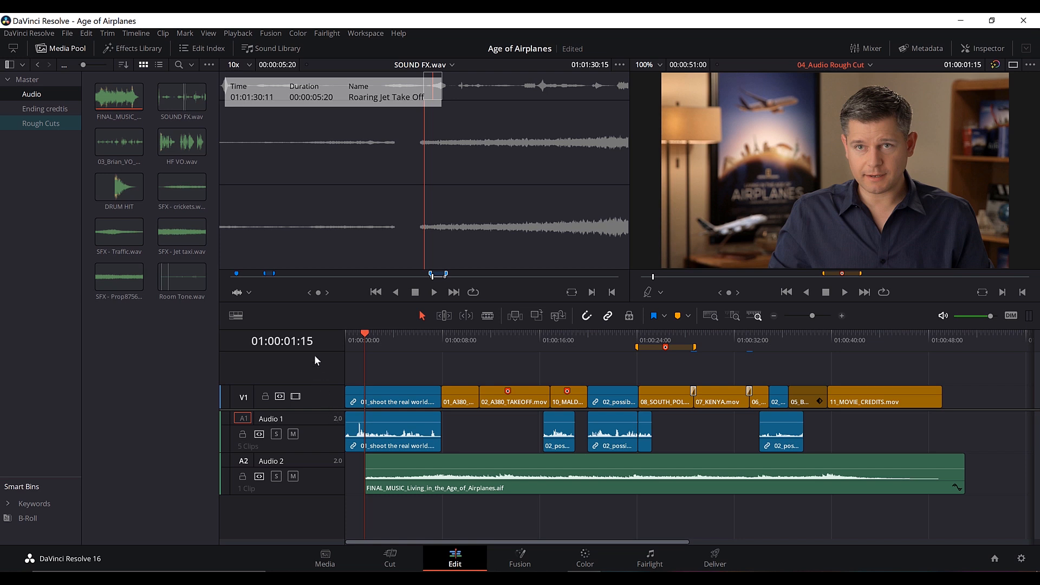
{"action": "right_click", "coordinate": [299, 460]}
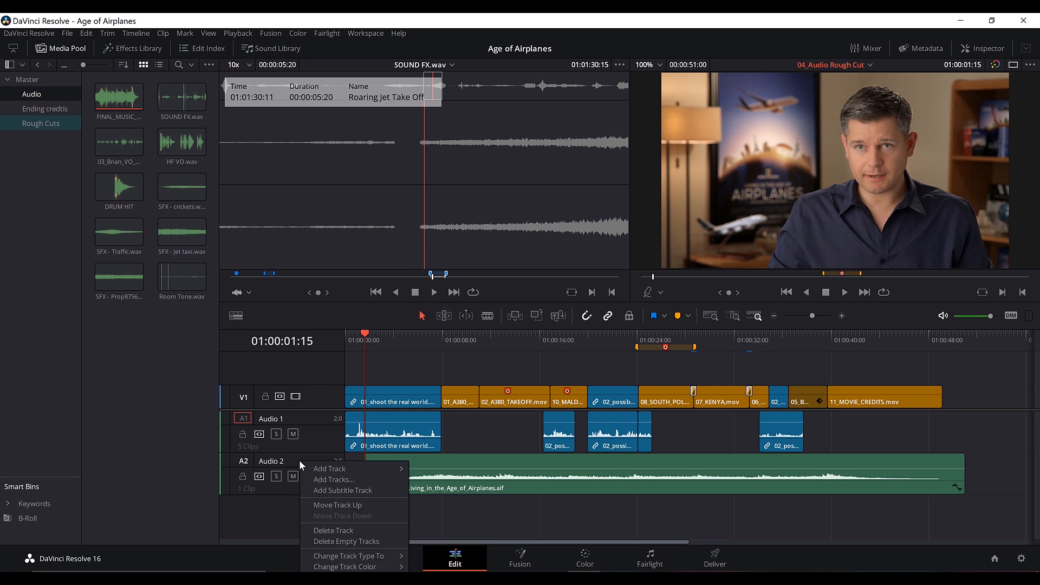
{"action": "mouse_move", "coordinate": [339, 470]}
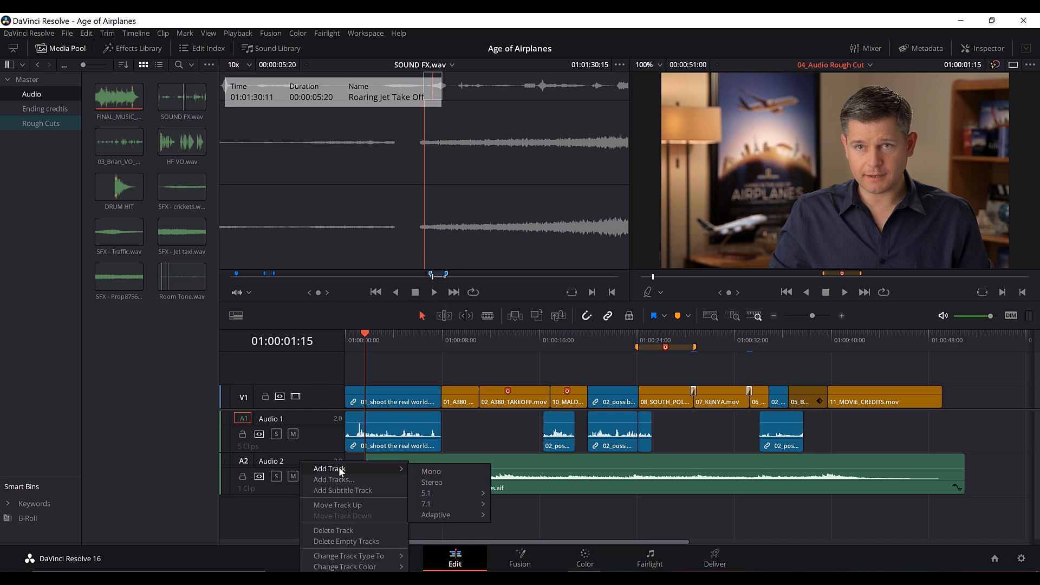
{"action": "left_click", "coordinate": [437, 480]}
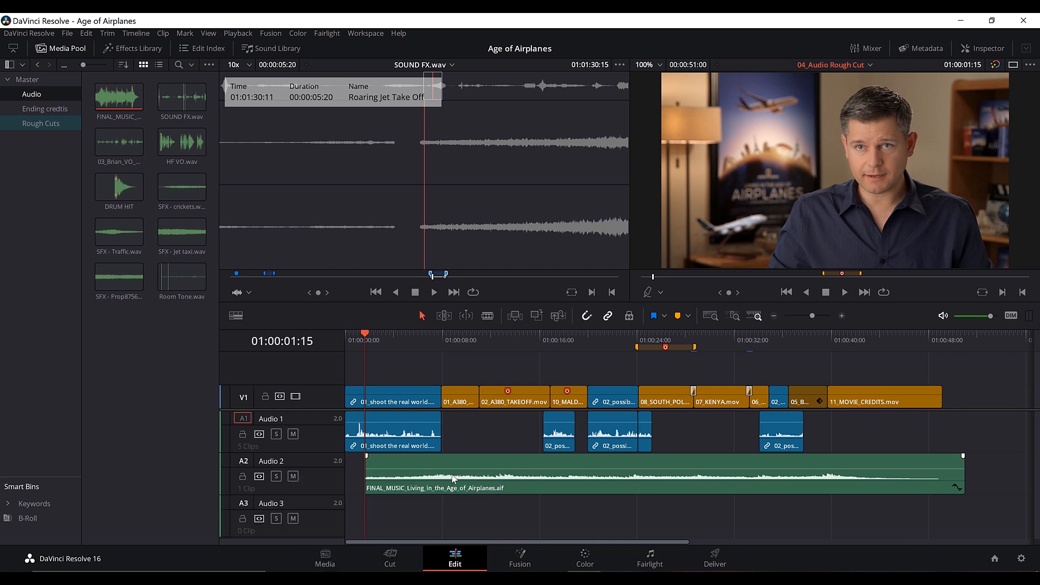
Enlarge the timeline area slightly and route the source audio to the Audio 3 track
{"action": "left_click_drag", "start_coordinate": [331, 411], "coordinate": [332, 398]}
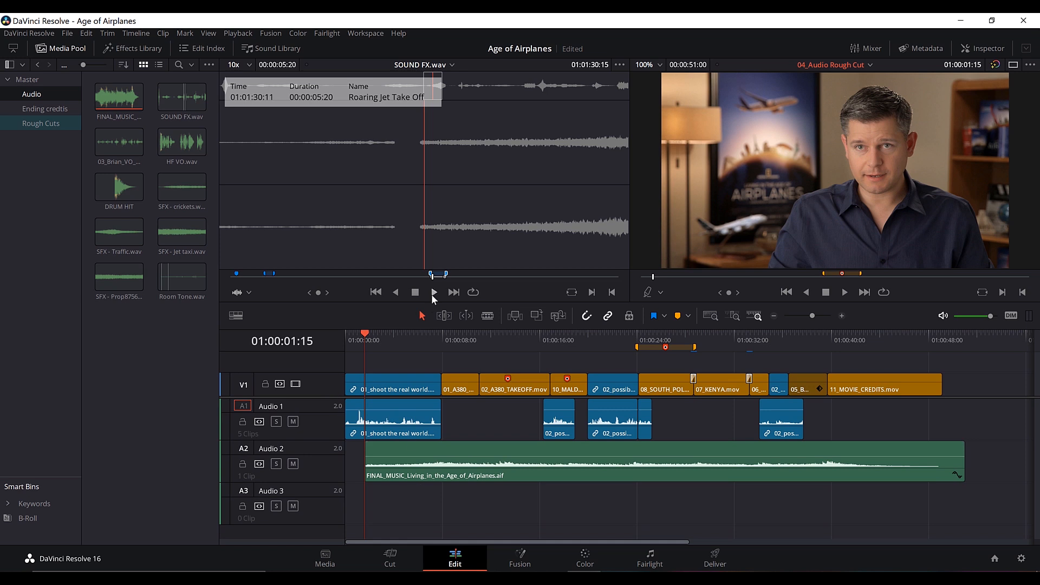
{"action": "left_click_drag", "start_coordinate": [440, 296], "coordinate": [439, 285]}
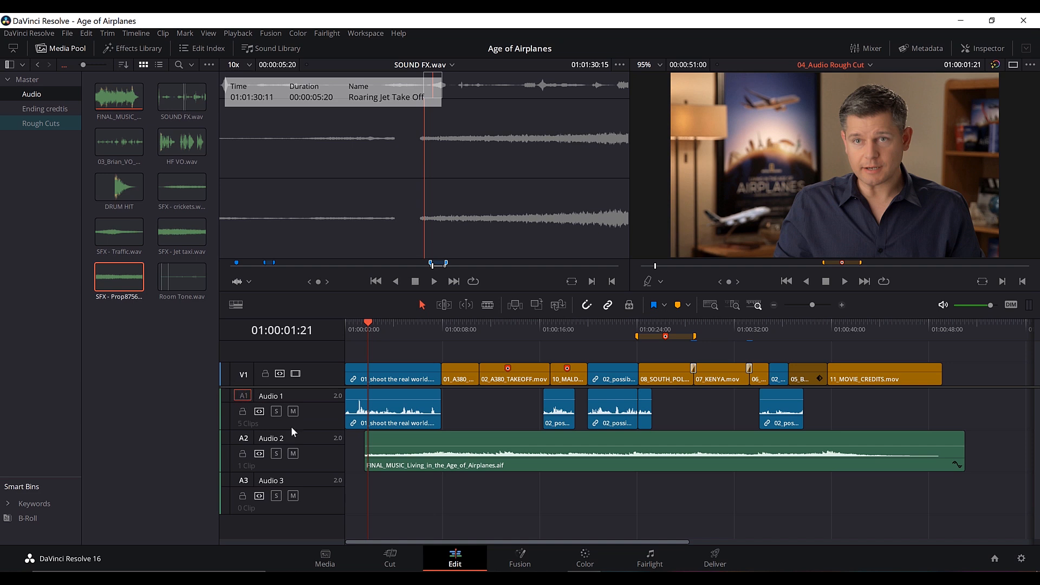
{"action": "left_click", "coordinate": [244, 438]}
{"action": "left_click", "coordinate": [244, 481]}
Step through the markers of SOUND FX.wav in the source viewer and park its playhead on the Plane Overhead marker
{"action": "left_click_drag", "start_coordinate": [413, 266], "coordinate": [401, 265]}
{"action": "left_click", "coordinate": [231, 34]}
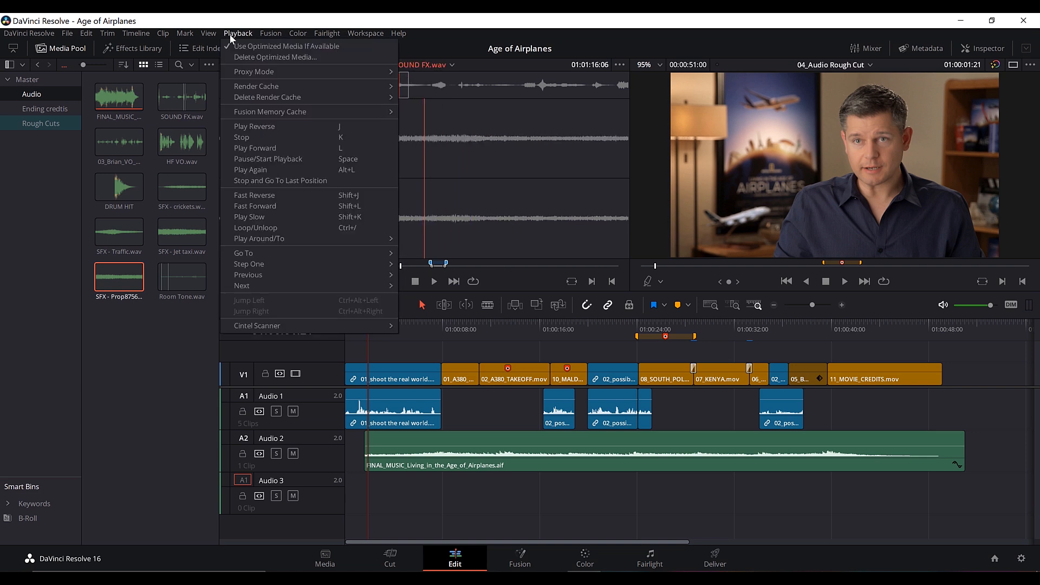
{"action": "mouse_move", "coordinate": [295, 250]}
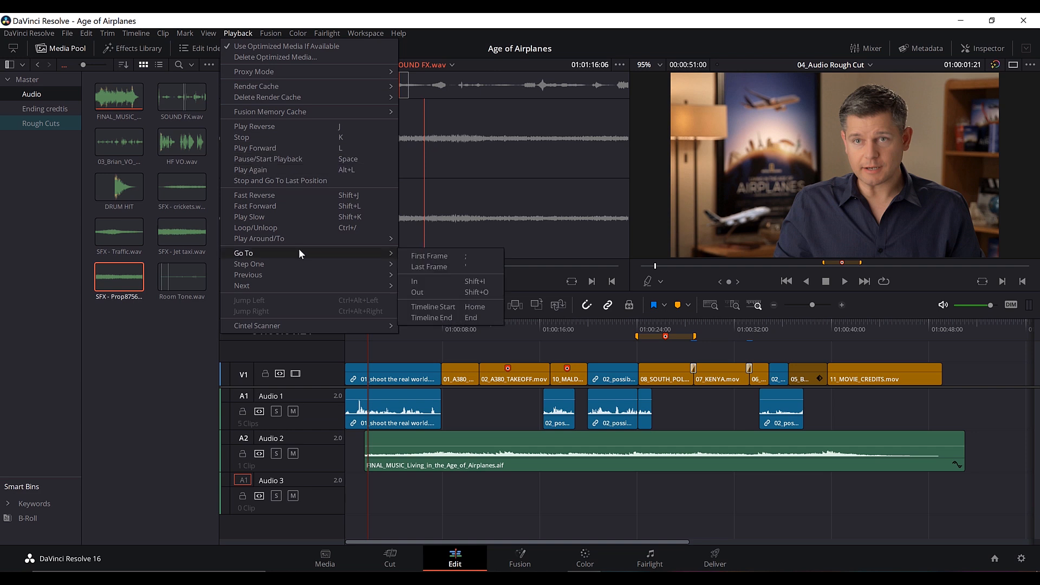
{"action": "mouse_move", "coordinate": [307, 275]}
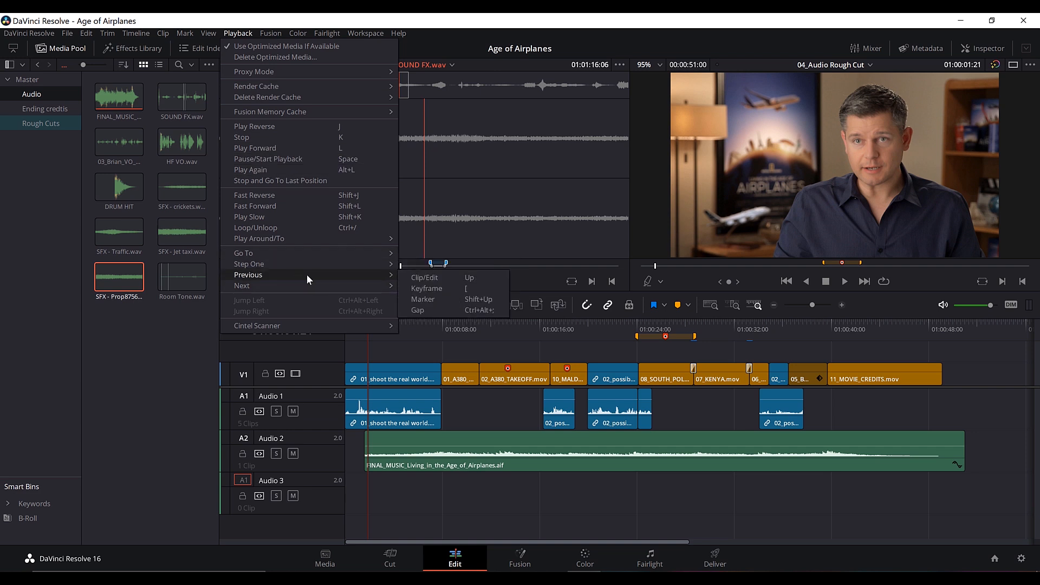
{"action": "left_click", "coordinate": [435, 299]}
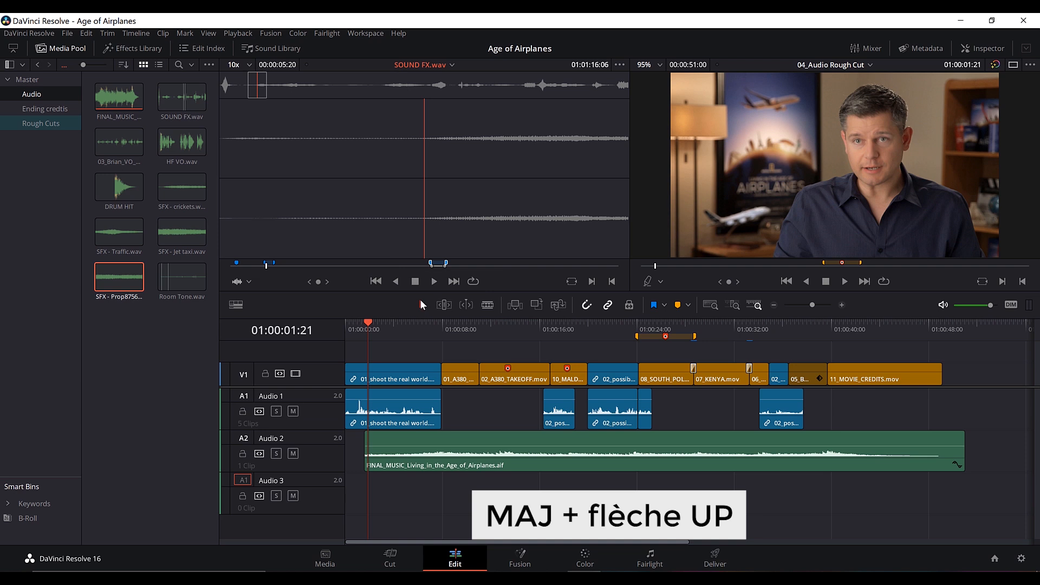
{"action": "mouse_move", "coordinate": [302, 194]}
{"action": "key", "text": "shift+Down"}
{"action": "key", "text": "shift+Up"}
{"action": "key", "text": "shift+Down"}
{"action": "key", "text": "shift+Up"}
{"action": "key", "text": "shift+Up"}
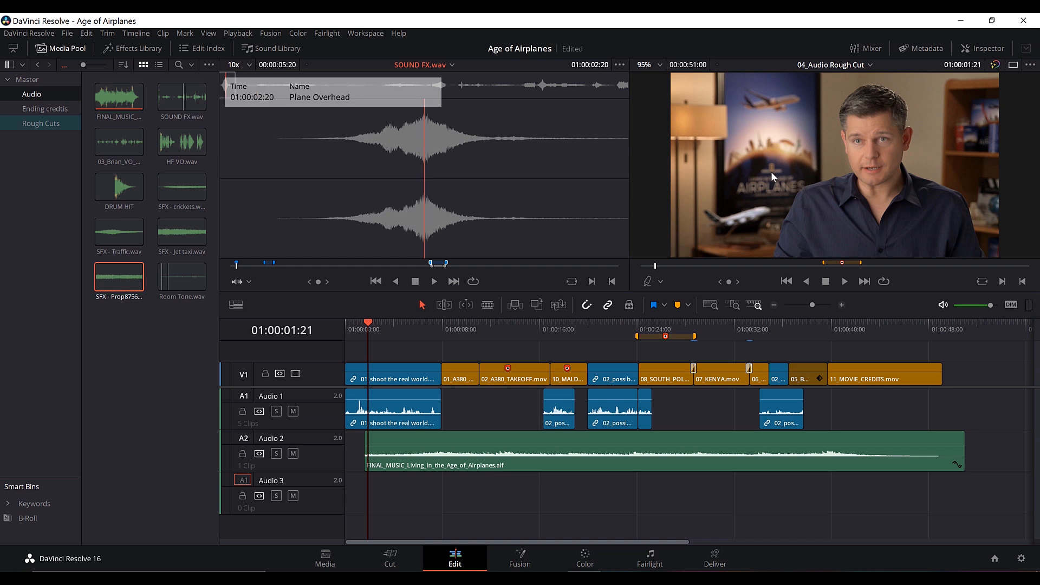
Jump through the timeline markers to the red SFX marker on the 10_MALDIVES.mov clip at 01:00:18:06
{"action": "left_click", "coordinate": [821, 171]}
{"action": "key", "text": "shift+Right"}
{"action": "key", "text": "shift+Right"}
{"action": "key", "text": "shift+Right"}
{"action": "left_click", "coordinate": [491, 324]}
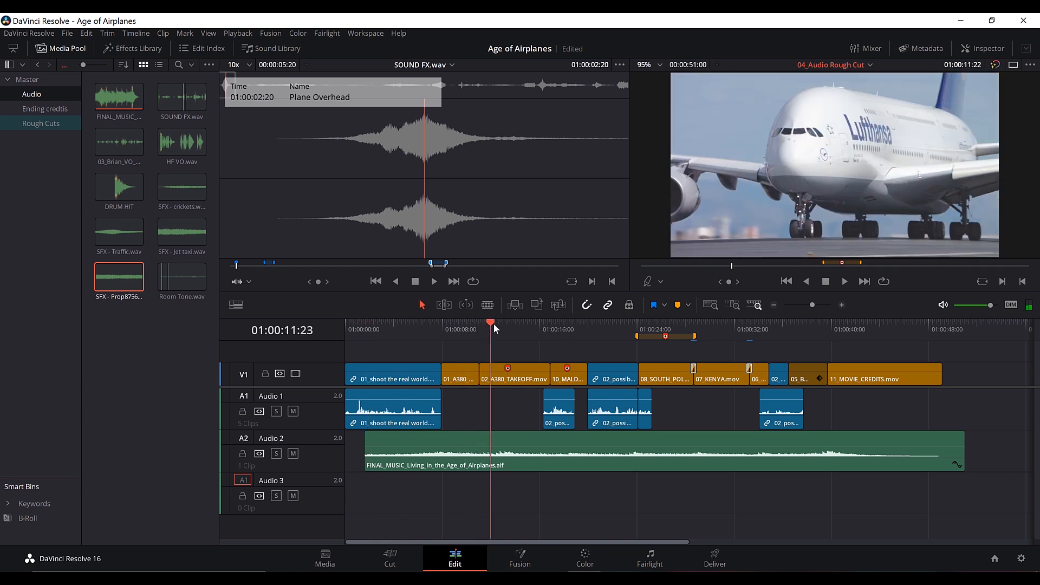
{"action": "key", "text": "shift+Down"}
{"action": "key", "text": "shift+Down"}
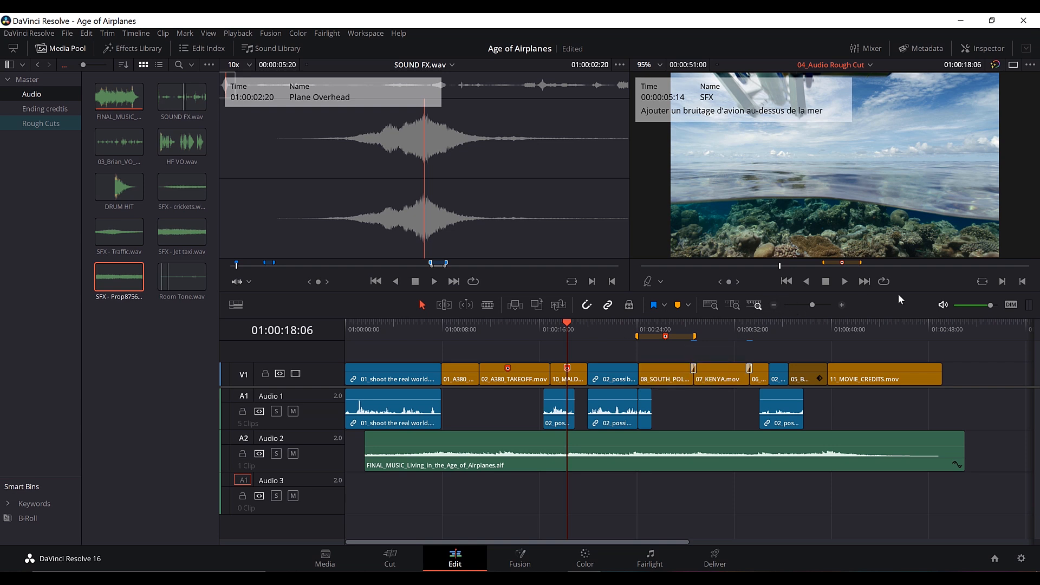
Fine-tune the timeline playhead over the 10_MALDIVES.mov clip to 01:00:18:00, where the plane enters the frame
{"action": "left_click", "coordinate": [815, 306]}
{"action": "scroll", "coordinate": [744, 363], "scroll_direction": "right", "scroll_amount": 3}
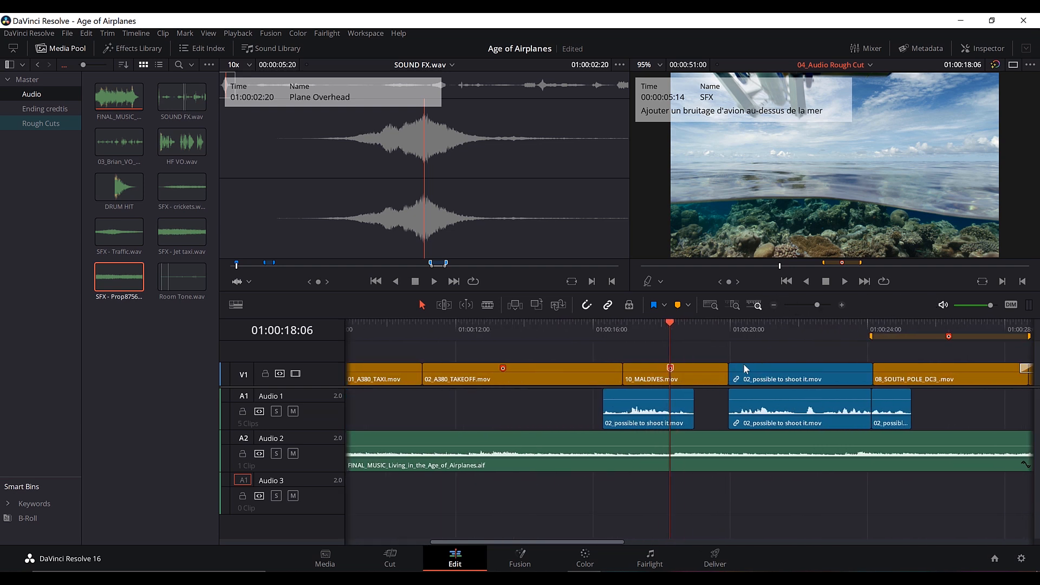
{"action": "scroll", "coordinate": [696, 377], "scroll_direction": "right", "scroll_amount": 1}
{"action": "mouse_move", "coordinate": [595, 326]}
{"action": "left_mouse_down"}
{"action": "mouse_move", "coordinate": [691, 326]}
{"action": "mouse_move", "coordinate": [599, 330]}
{"action": "left_mouse_up"}
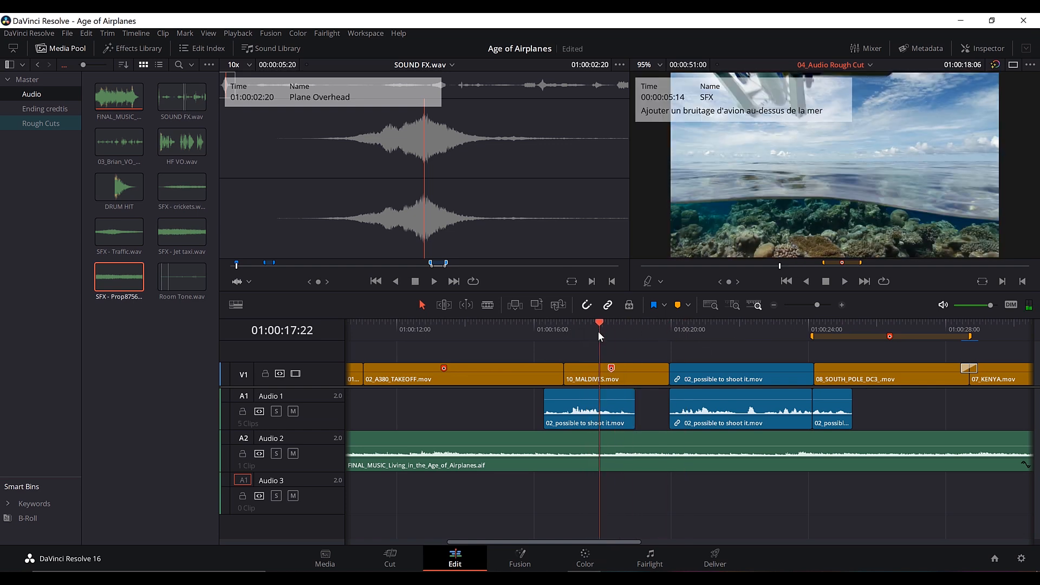
{"action": "key", "text": "Right"}
{"action": "key", "text": "Right"}
{"action": "key", "text": "Right"}
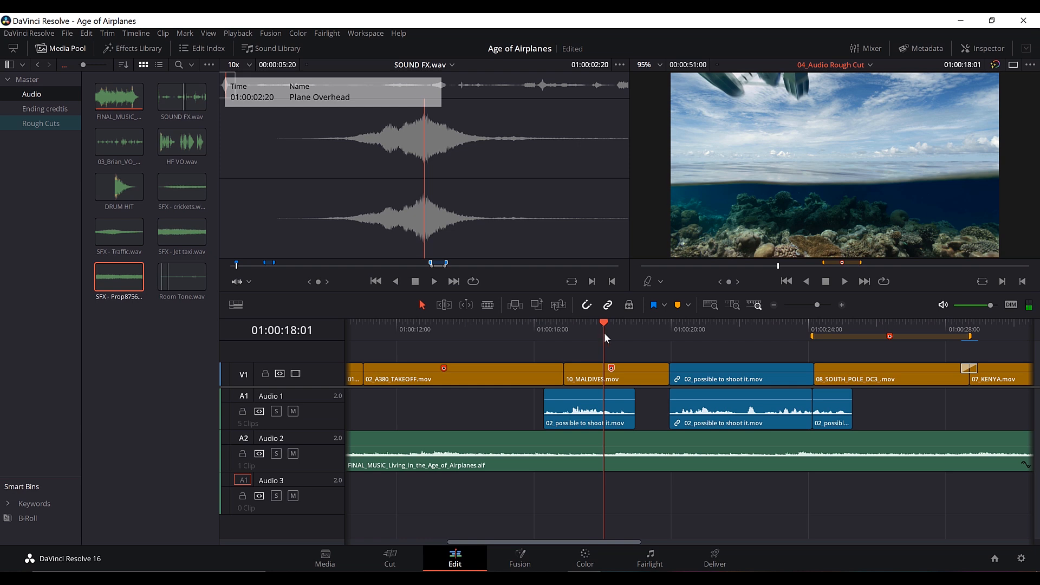
{"action": "key", "text": "Left"}
Mark the 10_MALDIVES.mov clip's range and add the plane sound under it on Audio 3 with a Replace edit, synced at the playhead
{"action": "left_click", "coordinate": [595, 382]}
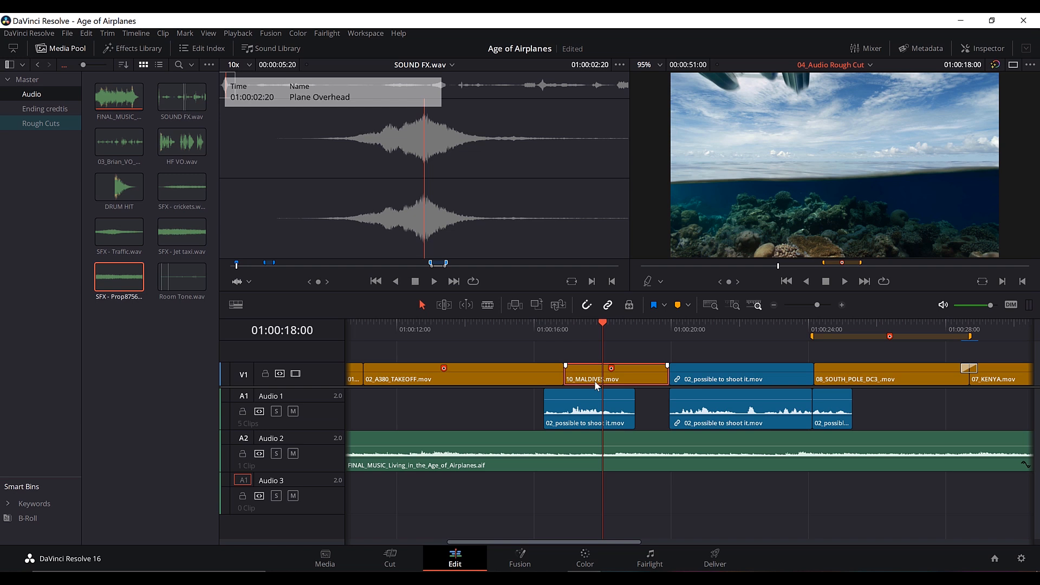
{"action": "key", "text": "x"}
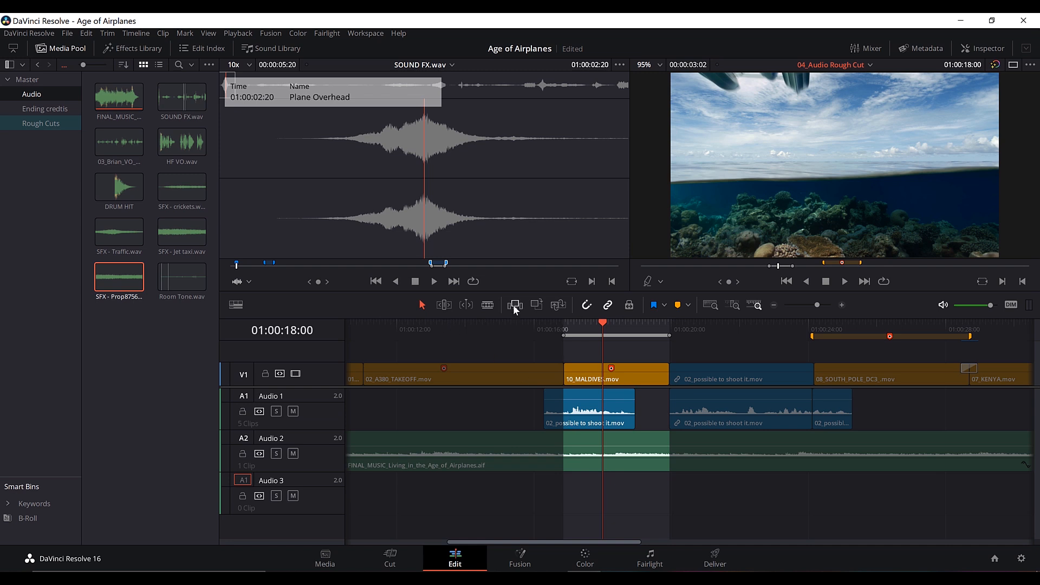
{"action": "left_click", "coordinate": [554, 306]}
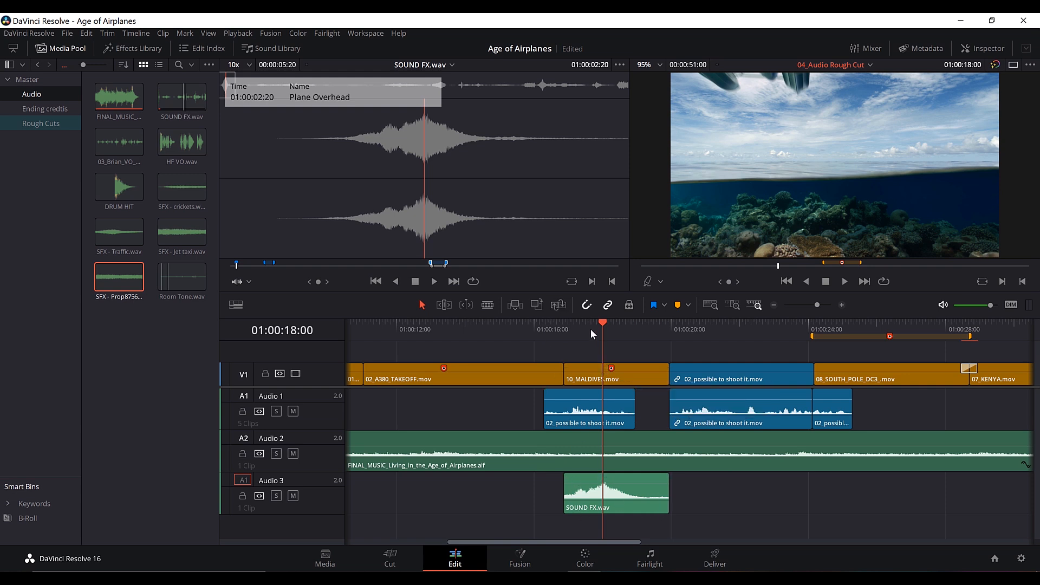
Play back the Maldives section several times to check the plane sound's sync, and return the playhead to 01:00:16:07
{"action": "left_click_drag", "start_coordinate": [596, 328], "coordinate": [538, 323]}
{"action": "key", "text": "space"}
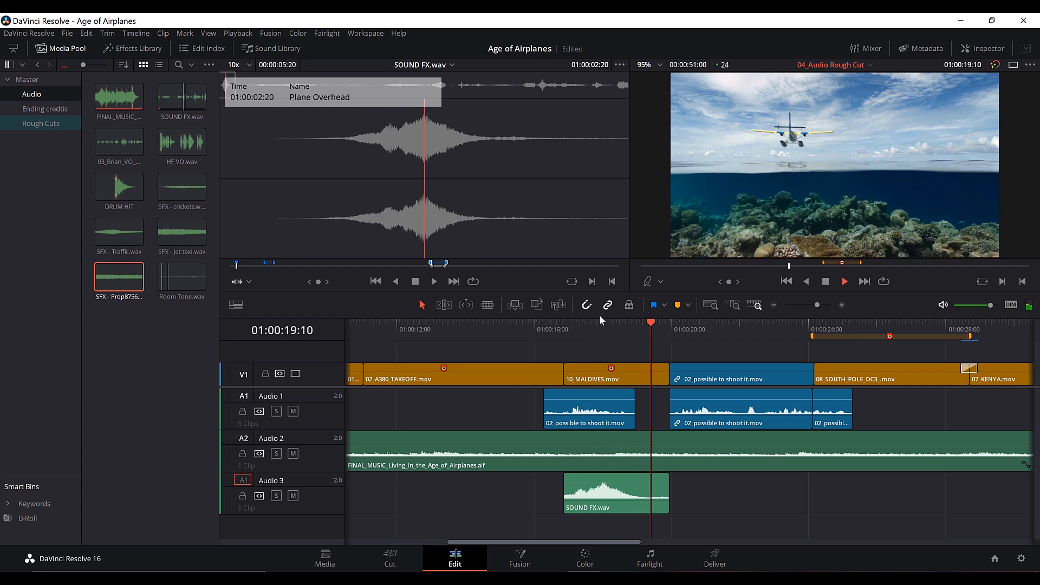
{"action": "left_click", "coordinate": [538, 328]}
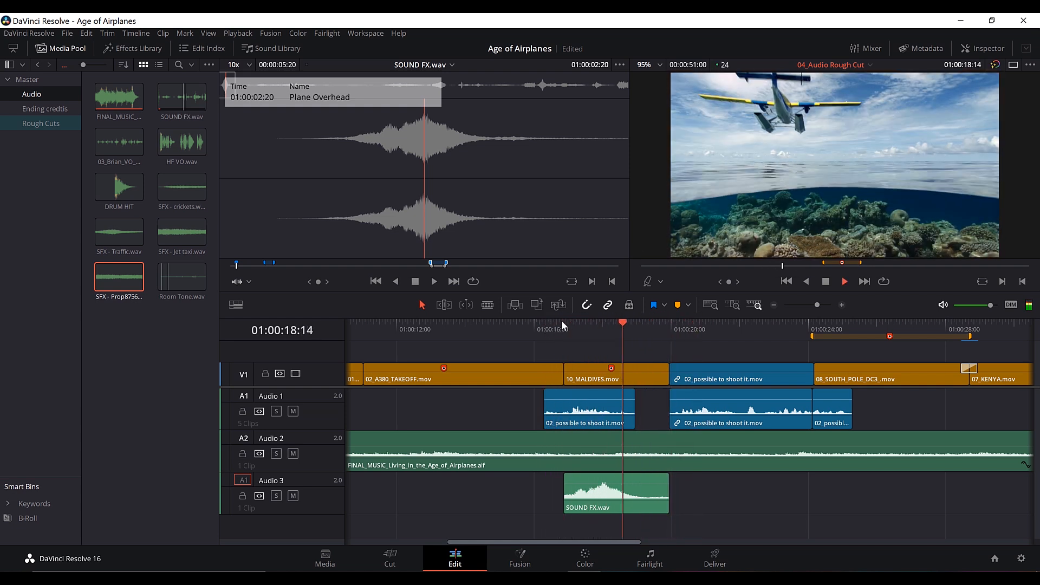
{"action": "left_click", "coordinate": [548, 329]}
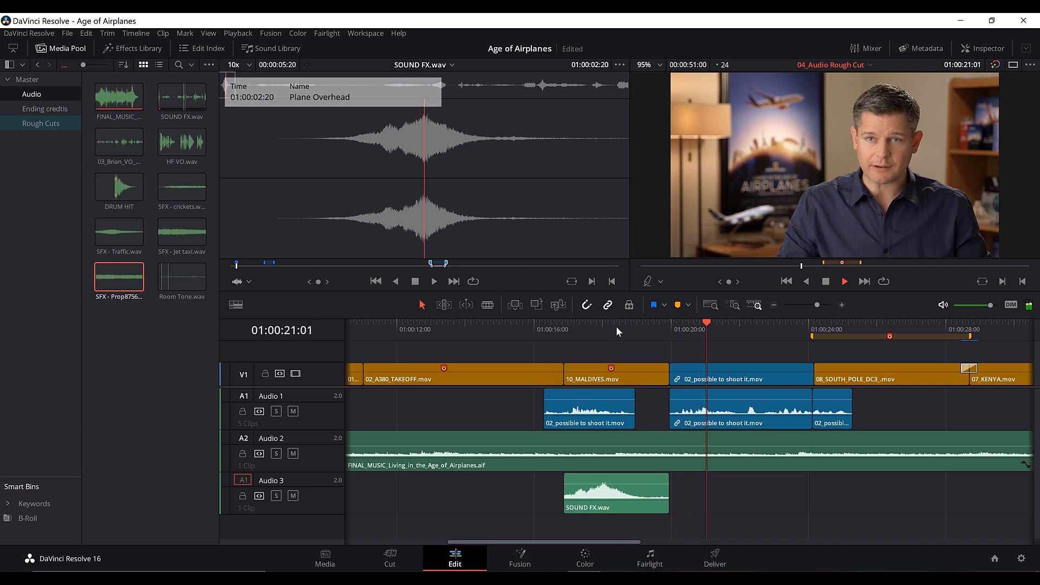
{"action": "left_click", "coordinate": [562, 329]}
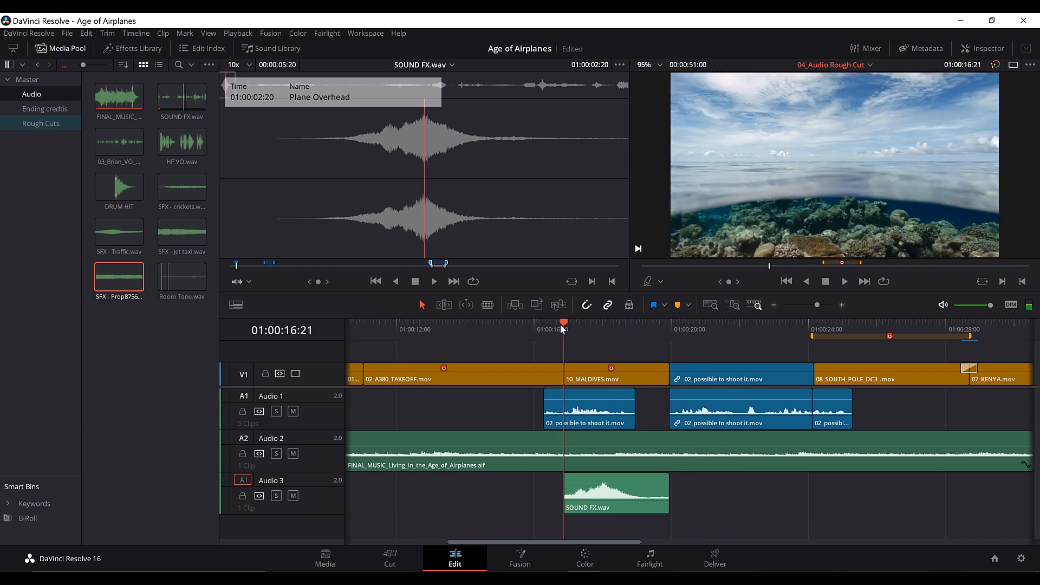
{"action": "key", "text": "Up"}
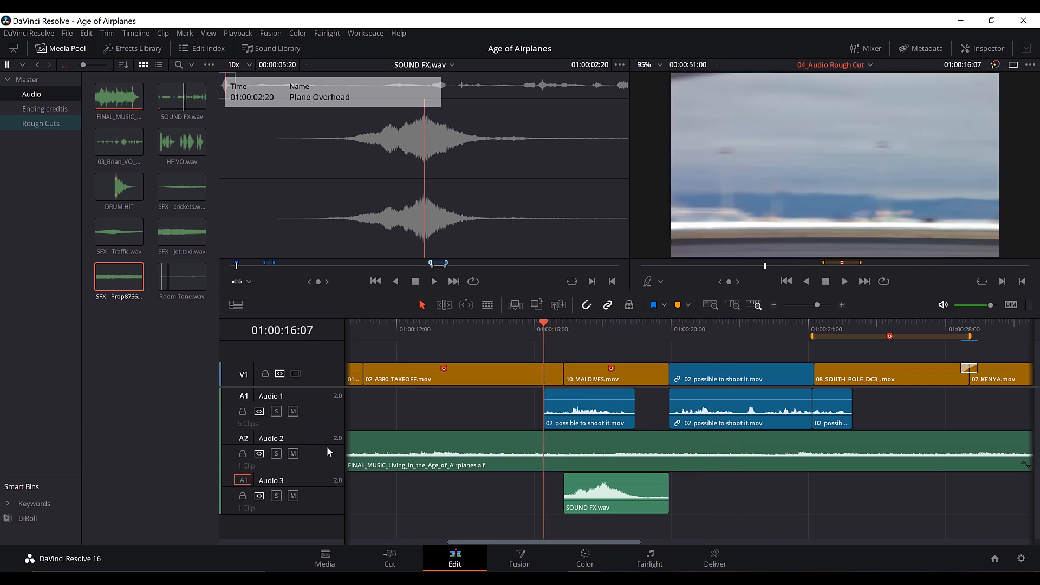
Change the track color of Audio 2 to Lime and of Audio 3 to Purple
{"action": "right_click", "coordinate": [309, 438]}
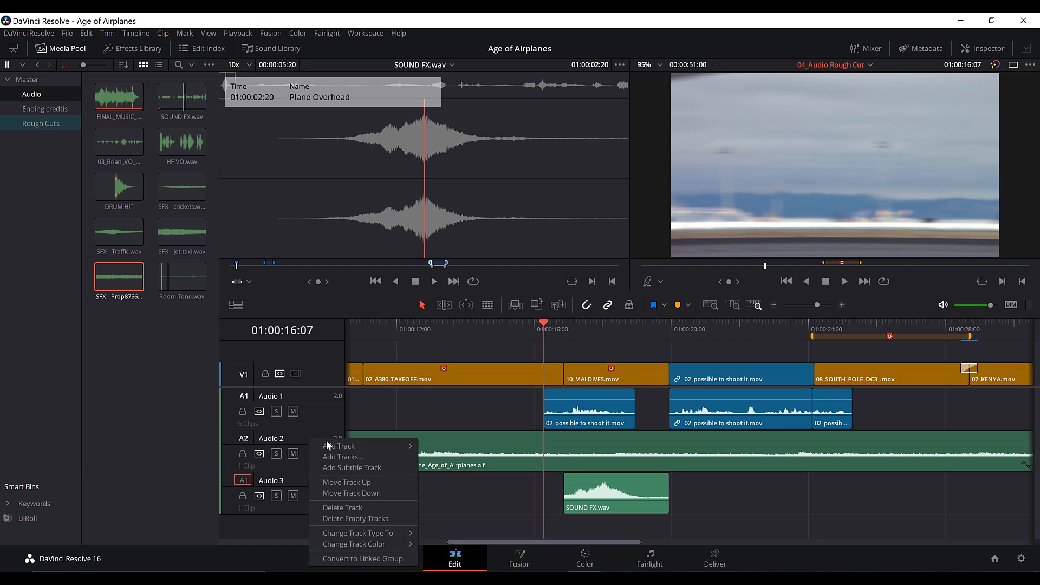
{"action": "mouse_move", "coordinate": [397, 544]}
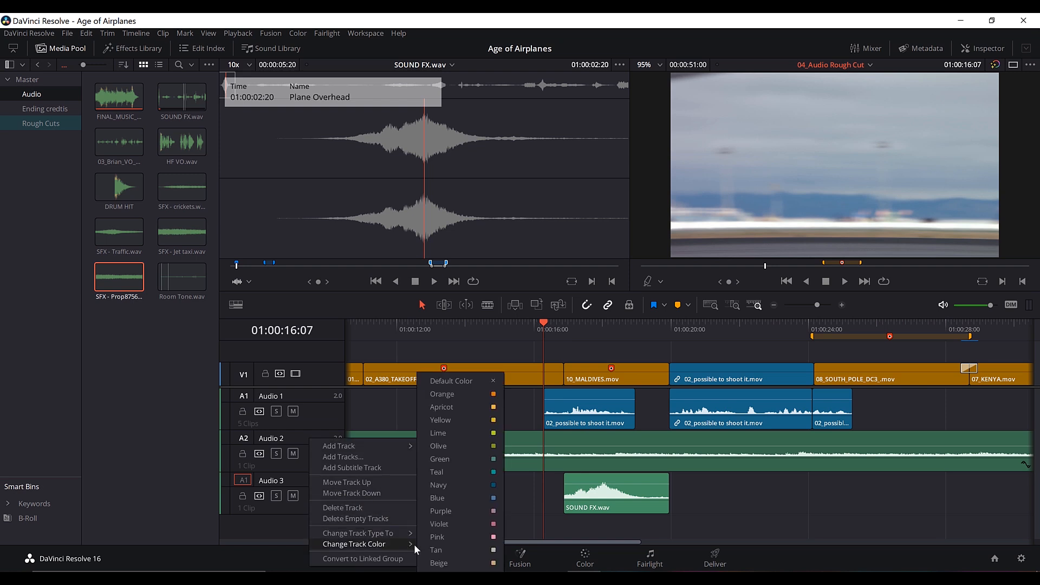
{"action": "left_click", "coordinate": [442, 433]}
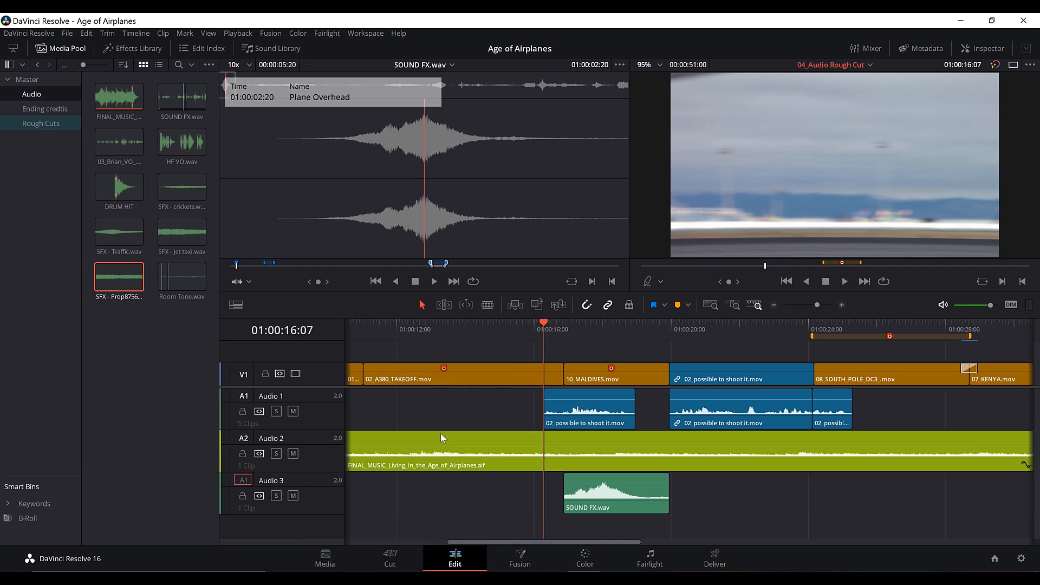
{"action": "right_click", "coordinate": [303, 480]}
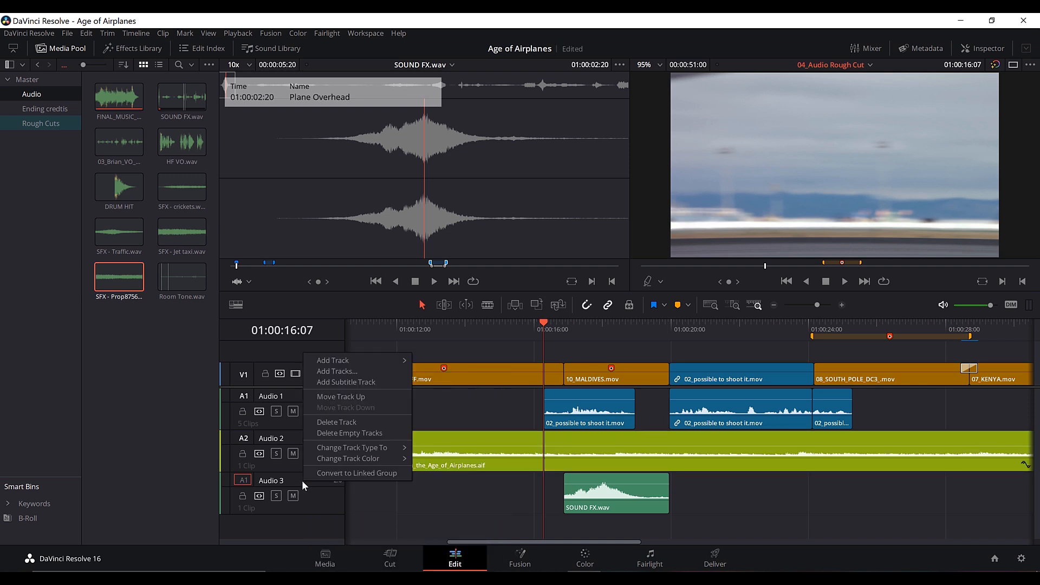
{"action": "mouse_move", "coordinate": [370, 459]}
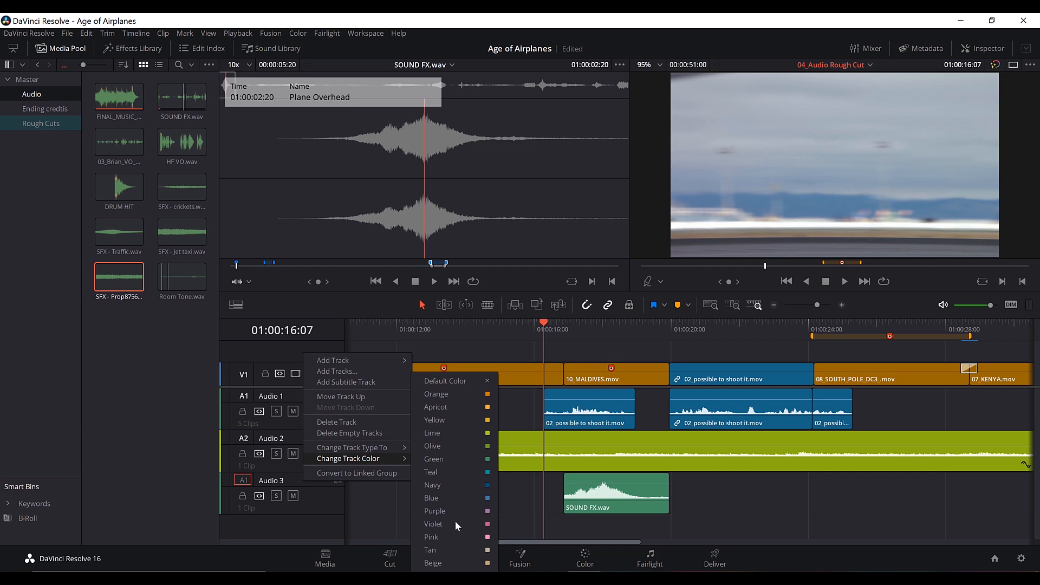
{"action": "left_click", "coordinate": [441, 510]}
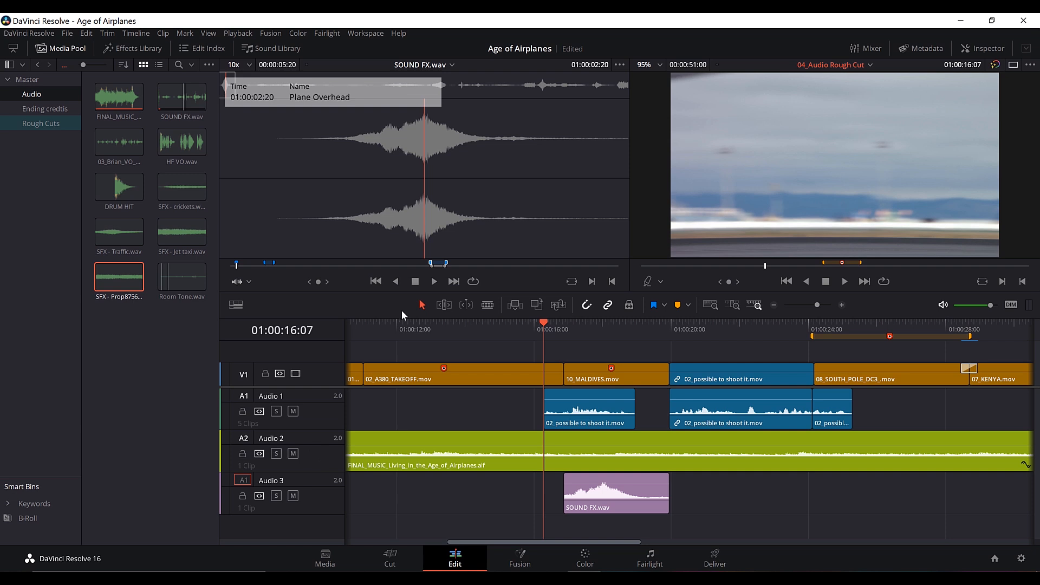
Show the Edit Index in place of the Media Pool and filter it to red markers only
{"action": "left_click", "coordinate": [209, 48]}
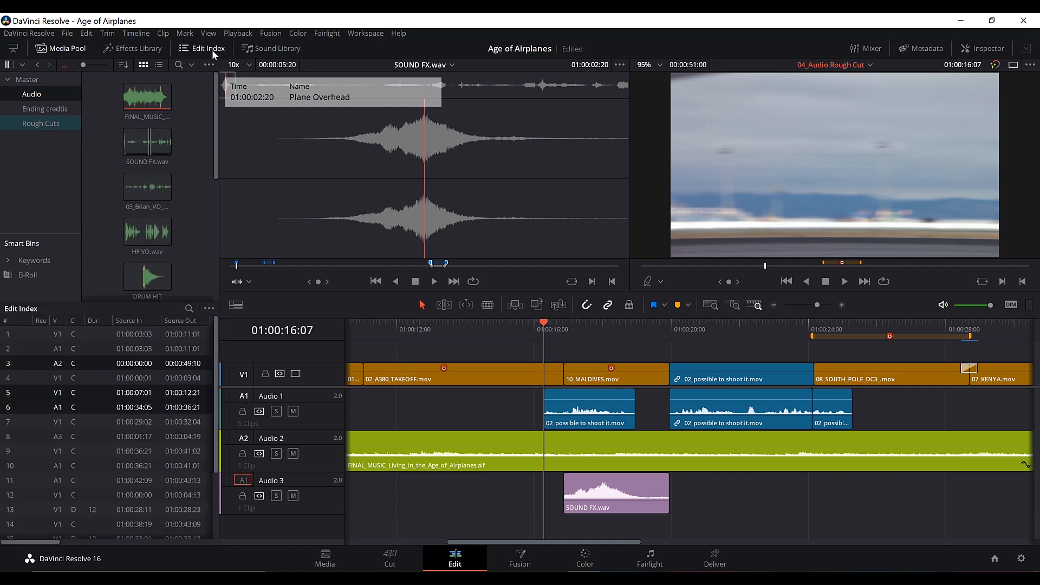
{"action": "left_click", "coordinate": [68, 48]}
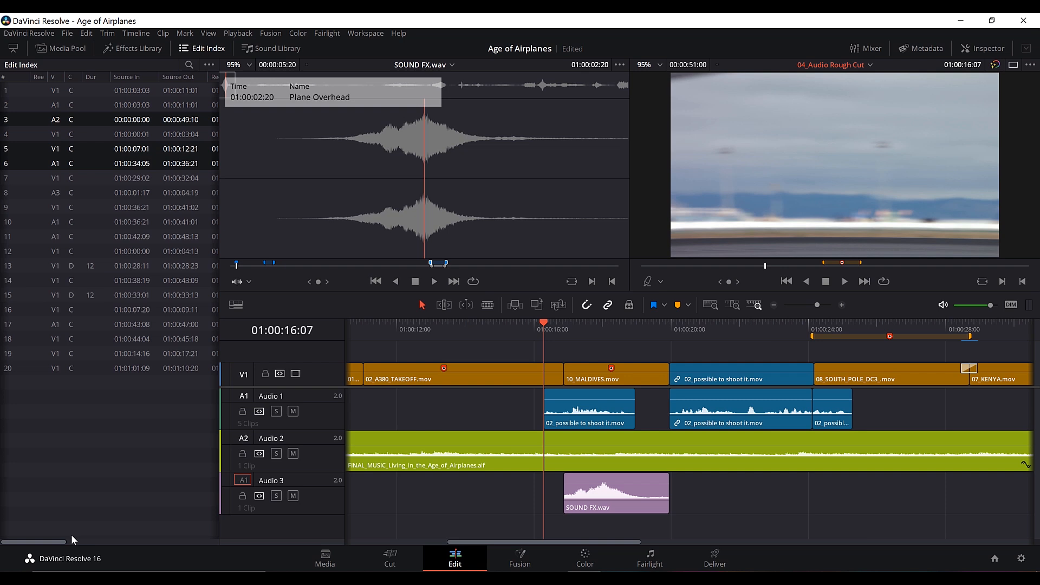
{"action": "mouse_move", "coordinate": [63, 541]}
{"action": "left_mouse_down"}
{"action": "mouse_move", "coordinate": [184, 538]}
{"action": "mouse_move", "coordinate": [48, 541]}
{"action": "left_mouse_up"}
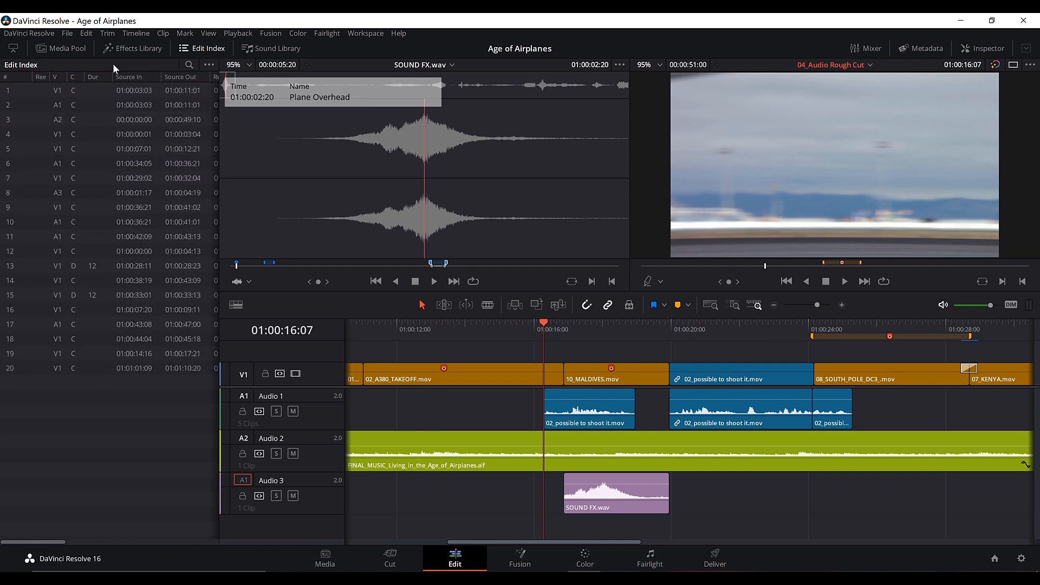
{"action": "left_click", "coordinate": [209, 65]}
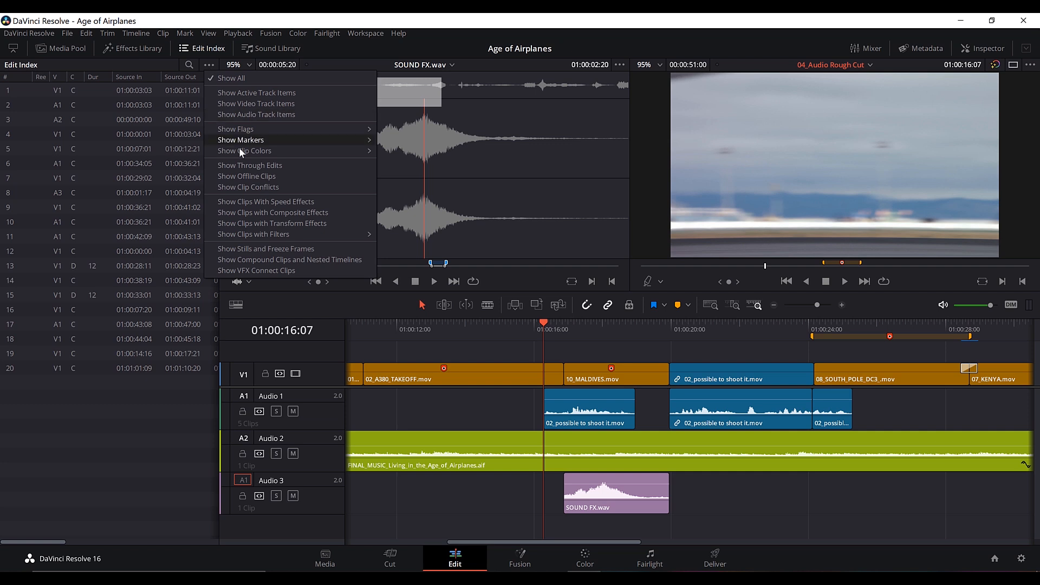
{"action": "mouse_move", "coordinate": [250, 137]}
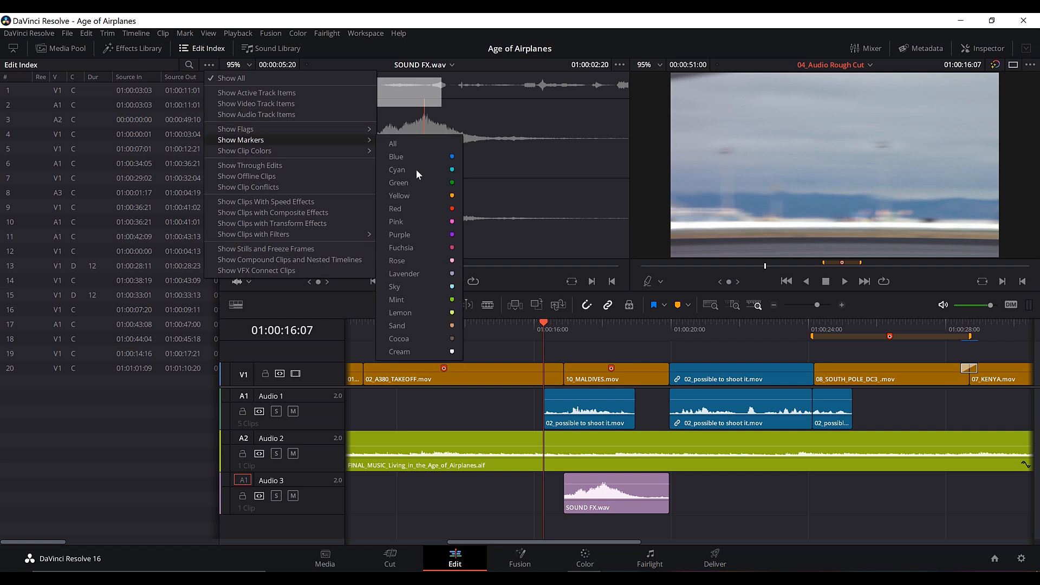
{"action": "left_click", "coordinate": [407, 211]}
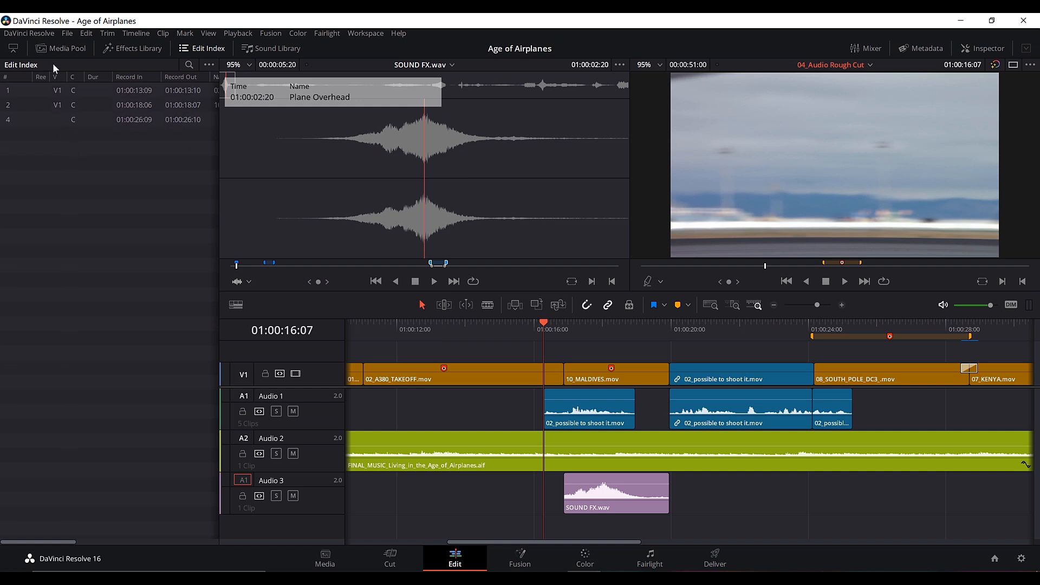
Hide all Edit Index columns except #, Color and Notes
{"action": "right_click", "coordinate": [23, 77]}
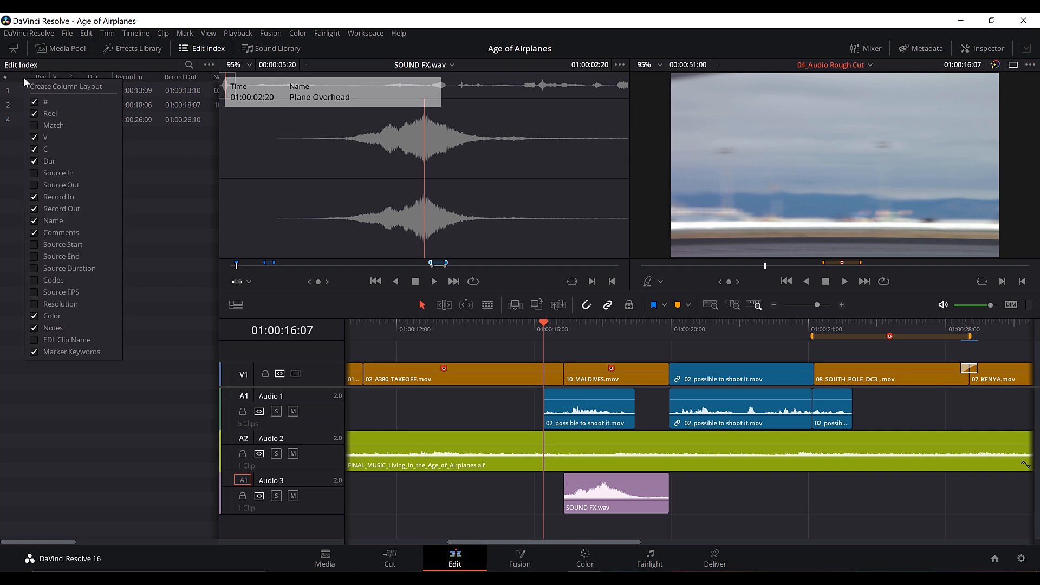
{"action": "left_click", "coordinate": [40, 115]}
{"action": "left_click", "coordinate": [34, 138]}
{"action": "left_click", "coordinate": [34, 149]}
{"action": "left_click", "coordinate": [34, 161]}
{"action": "left_click", "coordinate": [34, 197]}
{"action": "left_click", "coordinate": [34, 209]}
{"action": "left_click", "coordinate": [34, 221]}
{"action": "left_click", "coordinate": [35, 232]}
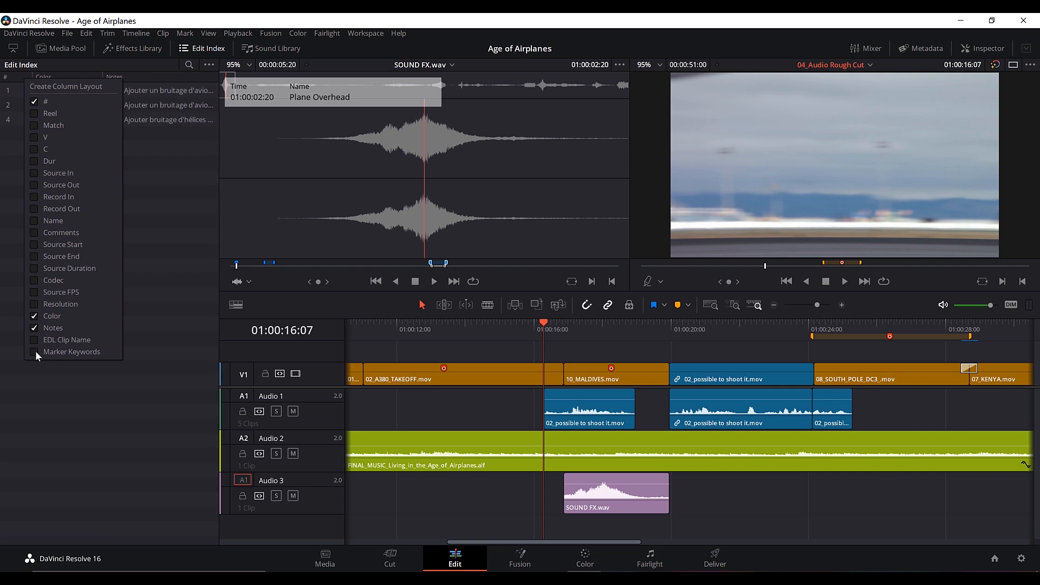
{"action": "left_click", "coordinate": [142, 229]}
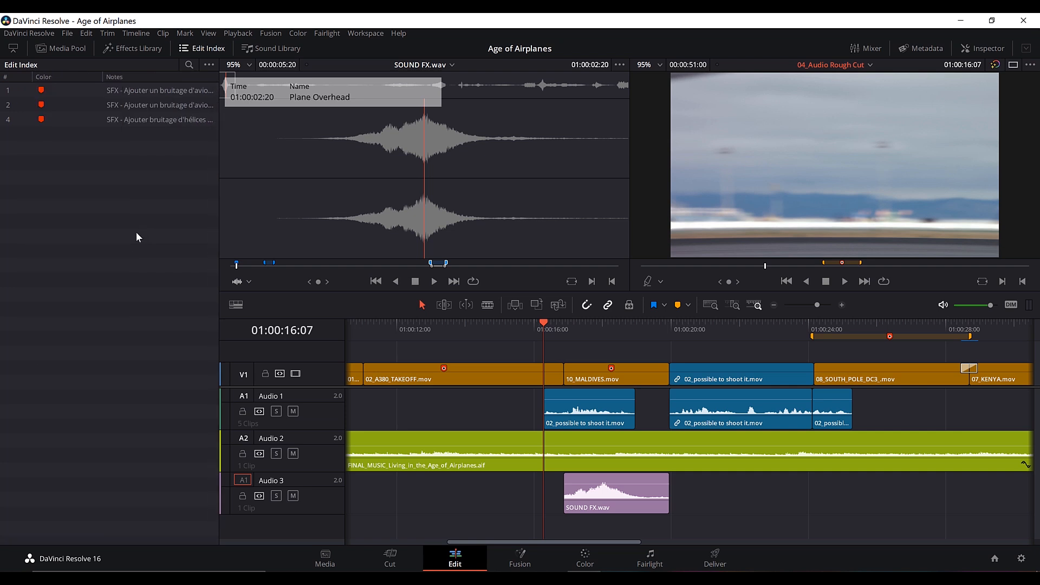
Widen the Notes column in the Edit Index and jump to each listed SFX marker, returning to the takeoff marker at 01:00:13:09
{"action": "left_click_drag", "start_coordinate": [101, 75], "coordinate": [68, 76]}
{"action": "left_click", "coordinate": [92, 90]}
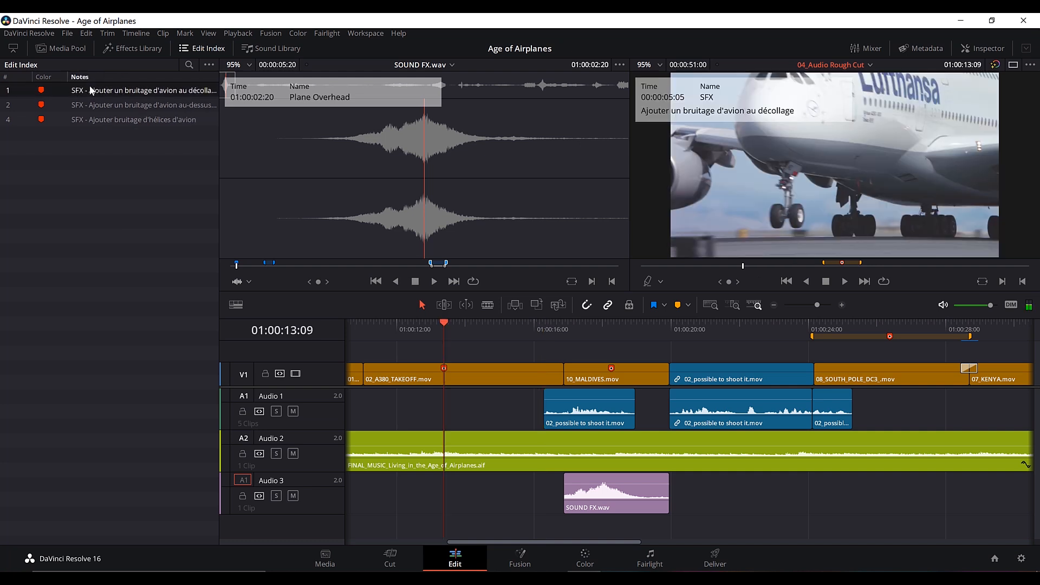
{"action": "left_click", "coordinate": [83, 102]}
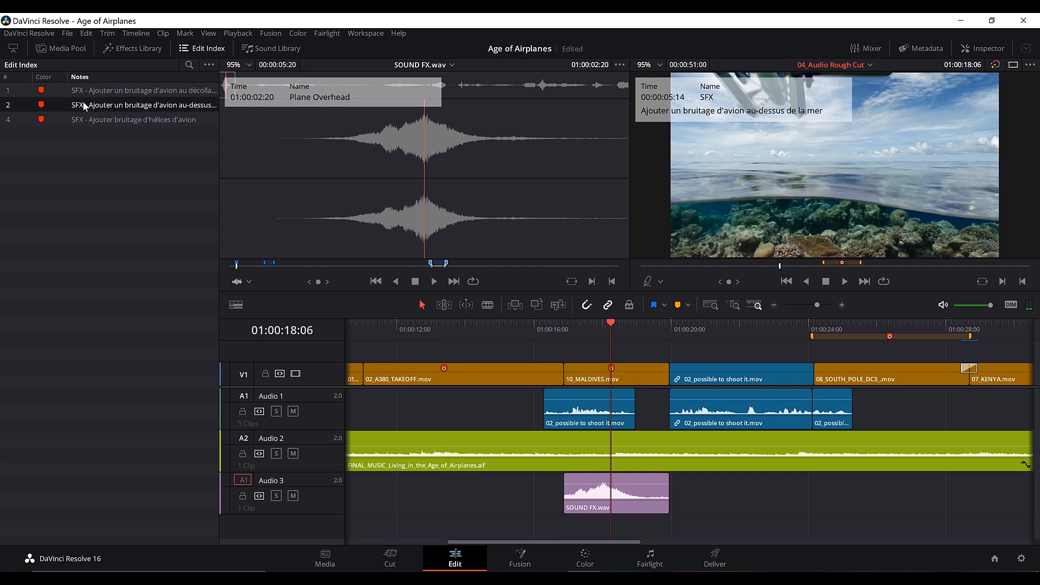
{"action": "left_click", "coordinate": [84, 115]}
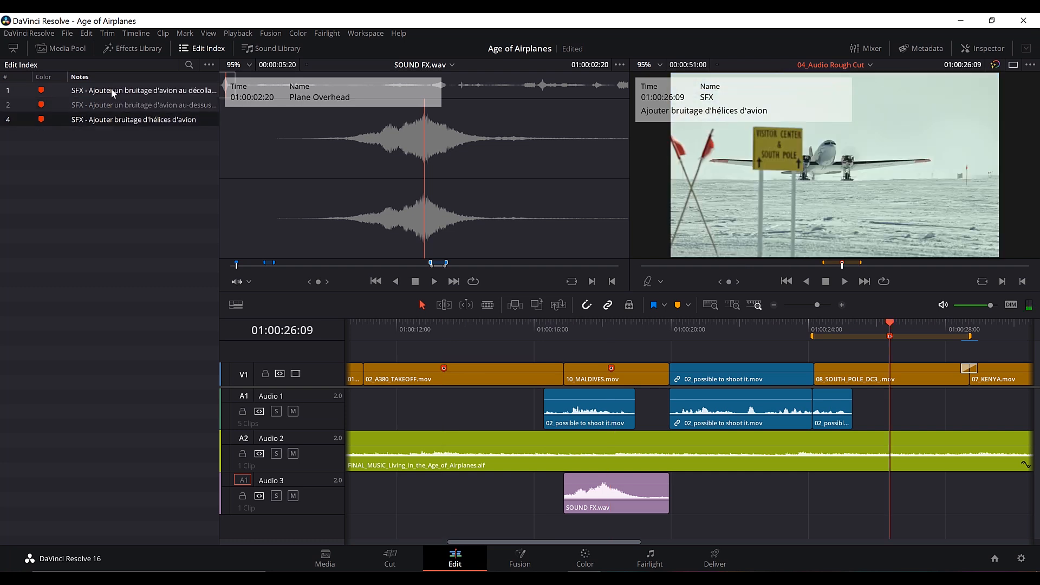
{"action": "left_click", "coordinate": [111, 89]}
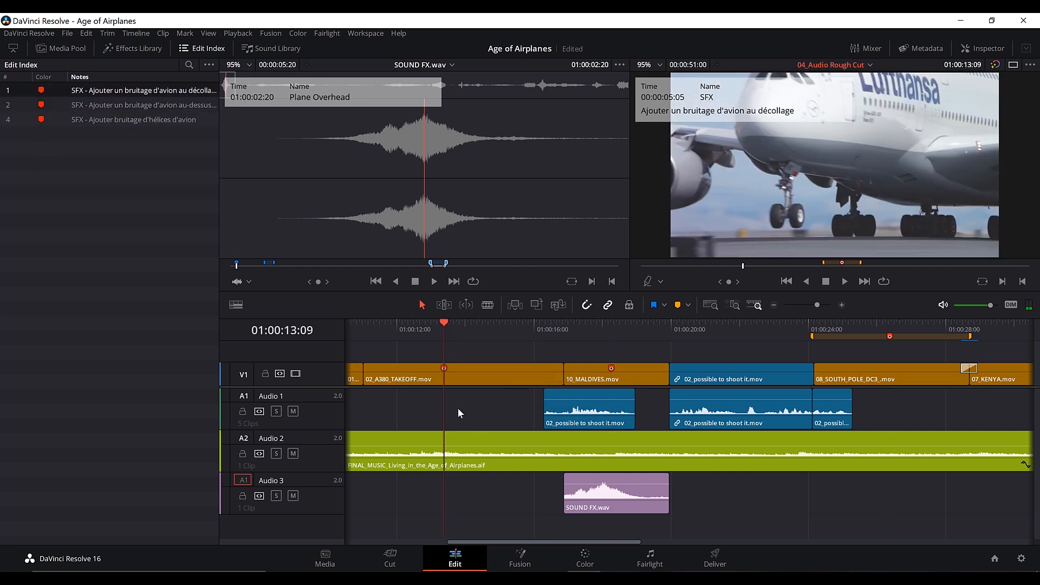
Show the Media Pool in place of the Edit Index, in list view, and expand the subclips of SOUND FX.wav
{"action": "scroll", "coordinate": [529, 392], "scroll_direction": "left", "scroll_amount": 5}
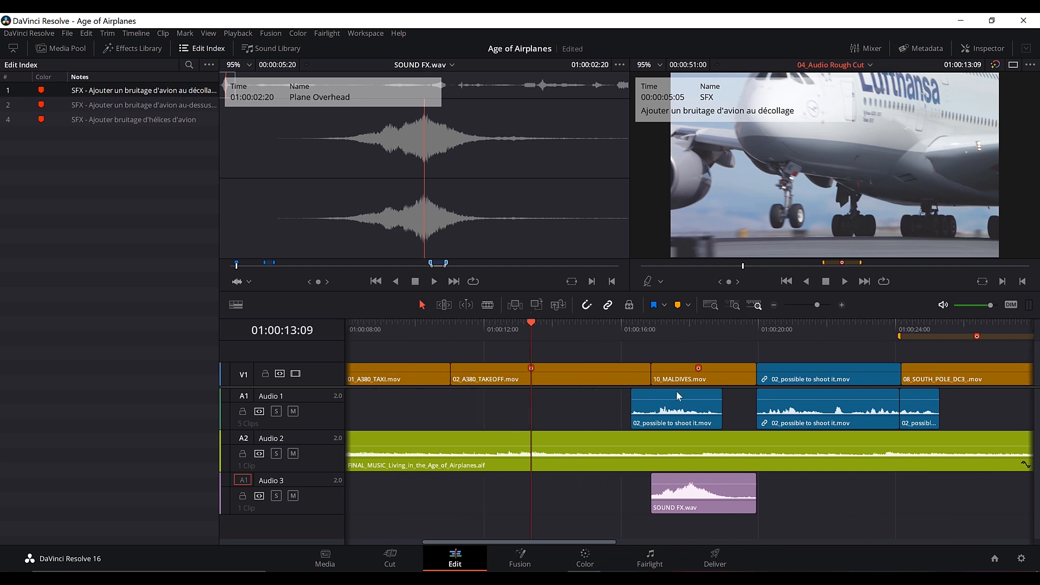
{"action": "left_click", "coordinate": [202, 50]}
{"action": "left_click", "coordinate": [54, 51]}
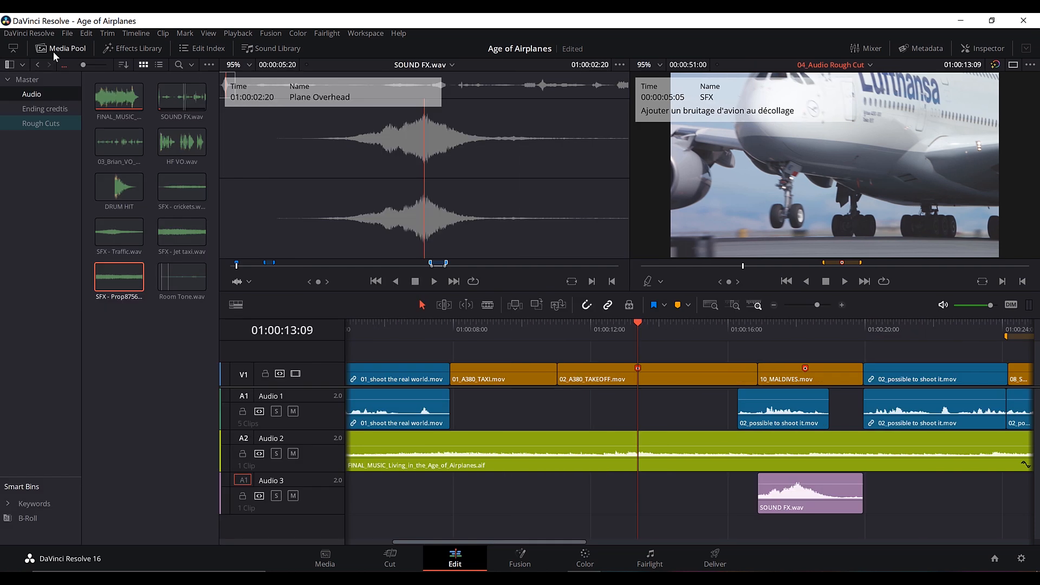
{"action": "left_click", "coordinate": [159, 65]}
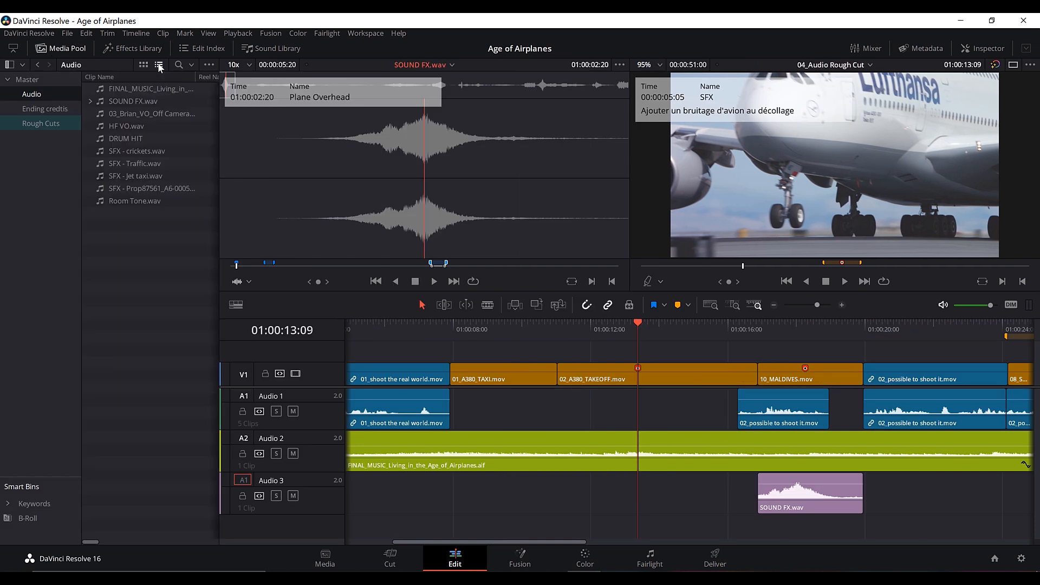
{"action": "left_click", "coordinate": [89, 102]}
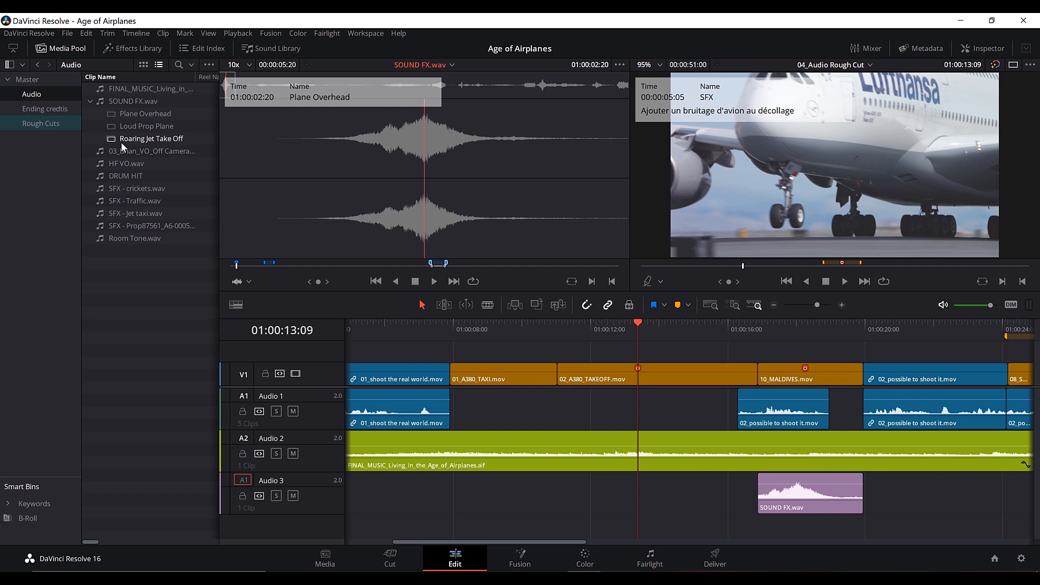
Place the Roaring Jet Take Off subclip on Audio 3 under 02_A380_TAKEOFF.mov and play it back against the picture
{"action": "left_click_drag", "start_coordinate": [139, 135], "coordinate": [602, 491]}
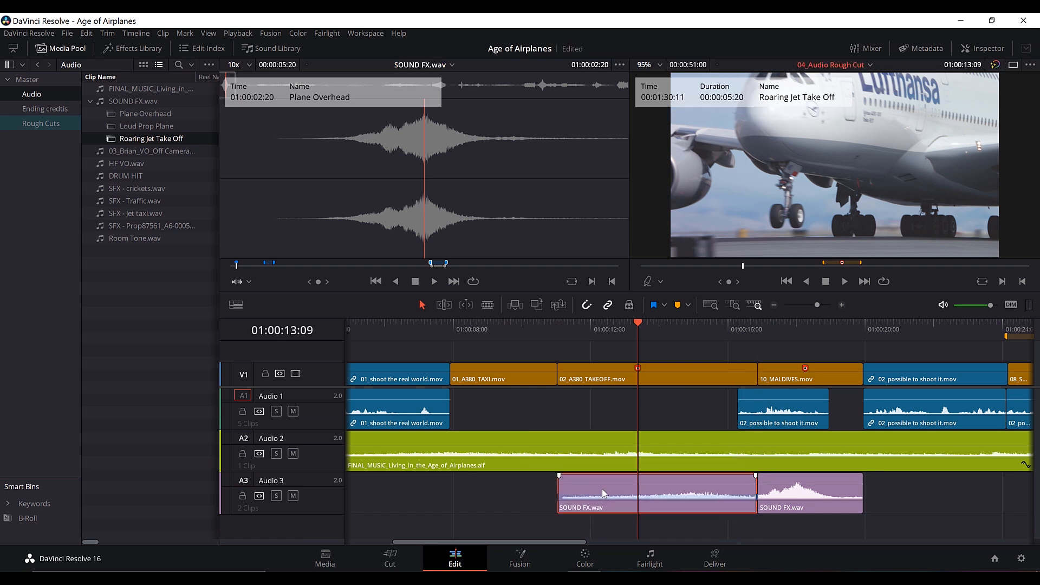
{"action": "left_click", "coordinate": [572, 330]}
{"action": "key", "text": "space"}
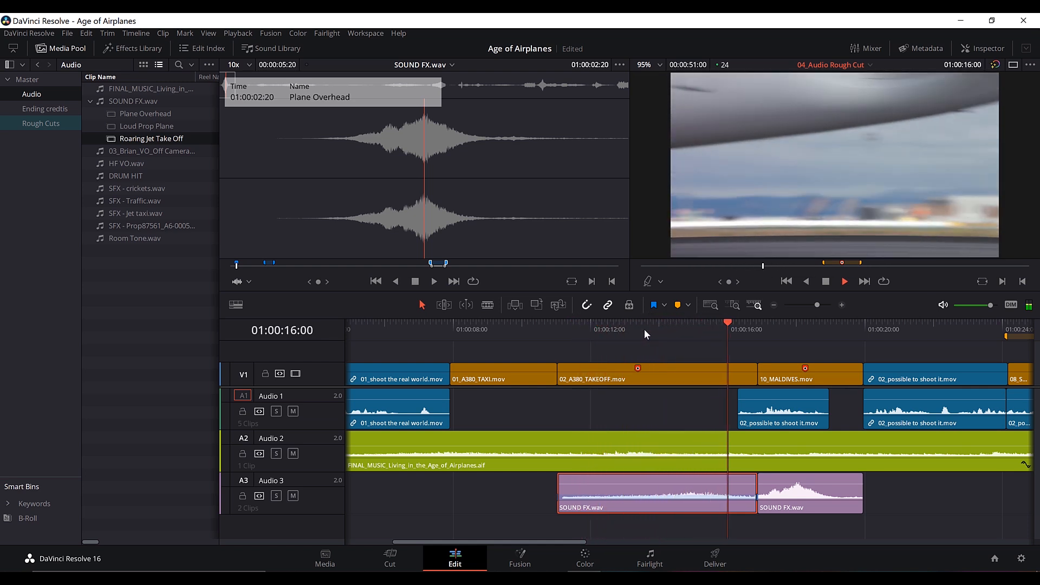
{"action": "left_click_drag", "start_coordinate": [706, 337], "coordinate": [726, 342]}
{"action": "left_click_drag", "start_coordinate": [816, 304], "coordinate": [814, 315]}
{"action": "left_click_drag", "start_coordinate": [693, 353], "coordinate": [590, 346]}
Use the Edit Index to jump to the propeller sound marker at 01:00:26:09, and return to the Media Pool
{"action": "left_click", "coordinate": [199, 48]}
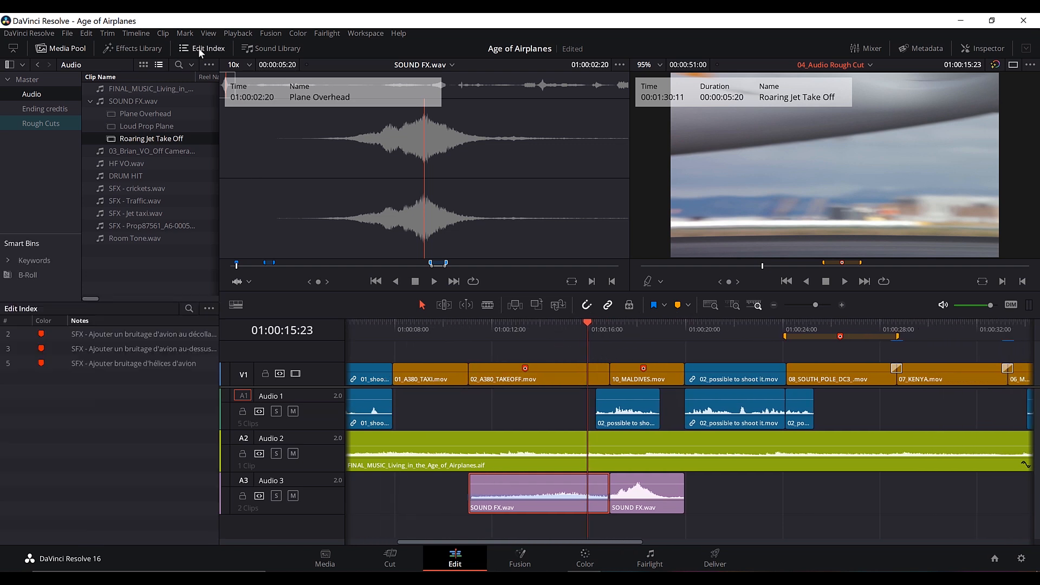
{"action": "left_click", "coordinate": [77, 48]}
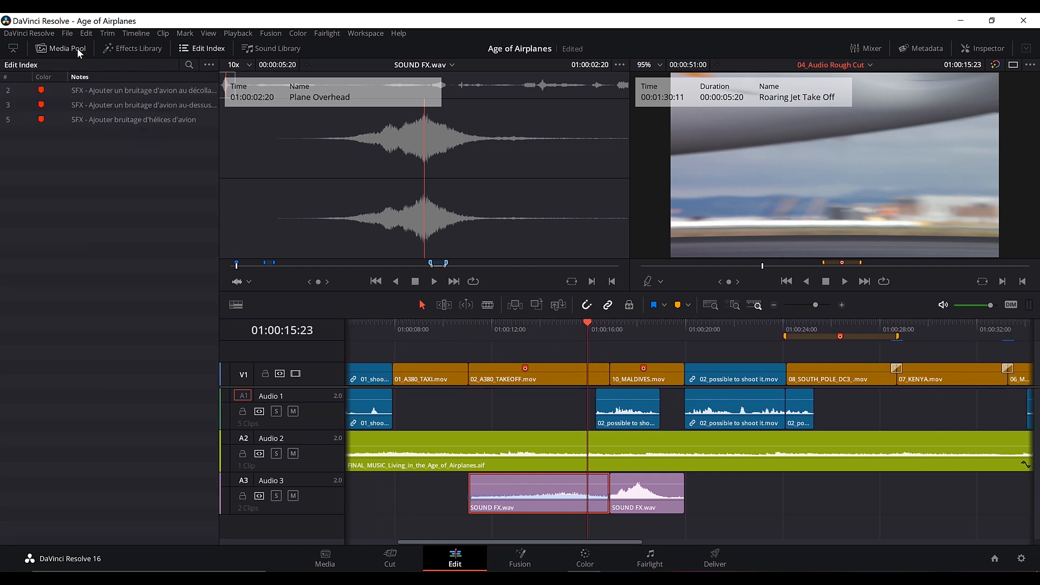
{"action": "left_click", "coordinate": [90, 119]}
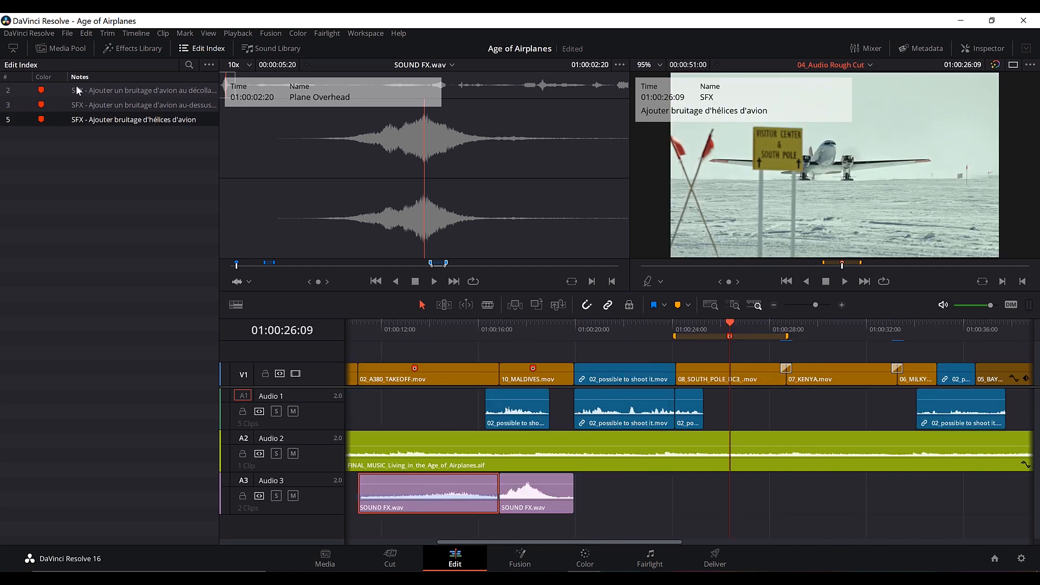
{"action": "left_click", "coordinate": [62, 47]}
{"action": "left_click", "coordinate": [210, 48]}
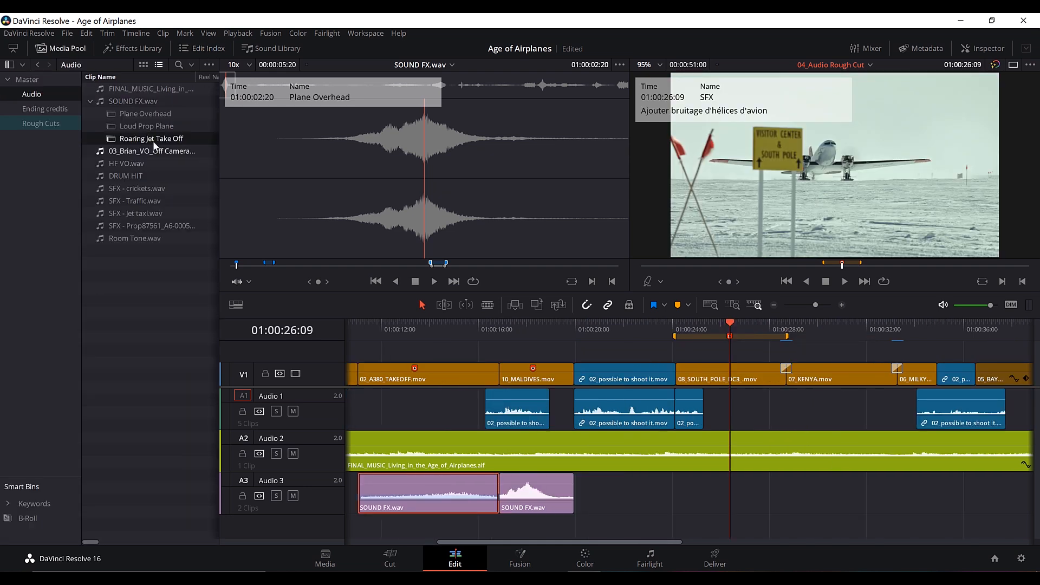
Place the Loud Prop Plane subclip on Audio 3, aligned with the start of 08_SOUTH_POLE_DC3_.mov
{"action": "left_click", "coordinate": [151, 126]}
{"action": "left_click_drag", "start_coordinate": [360, 196], "coordinate": [696, 495]}
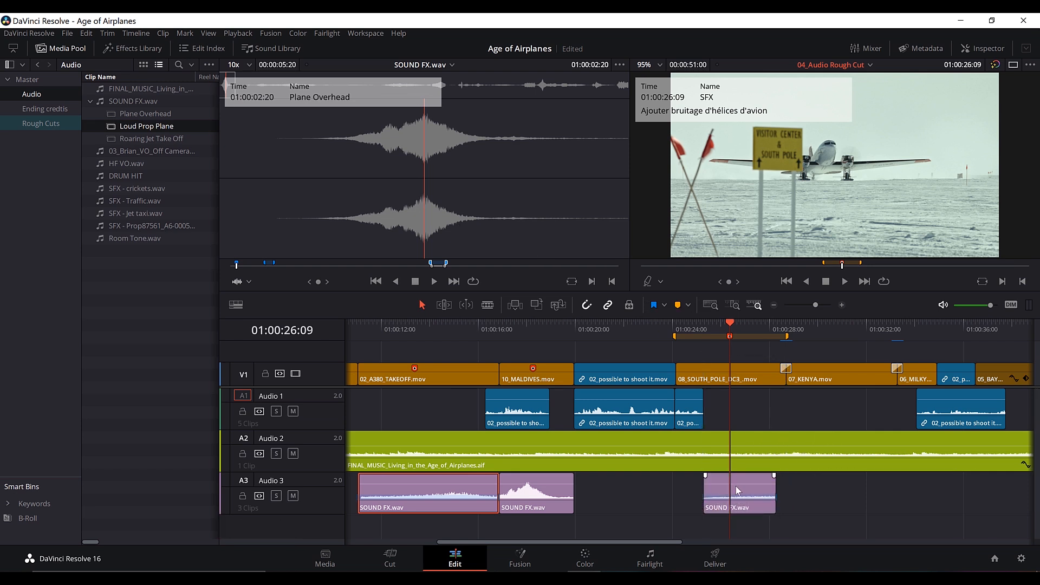
{"action": "left_click_drag", "start_coordinate": [750, 493], "coordinate": [724, 492]}
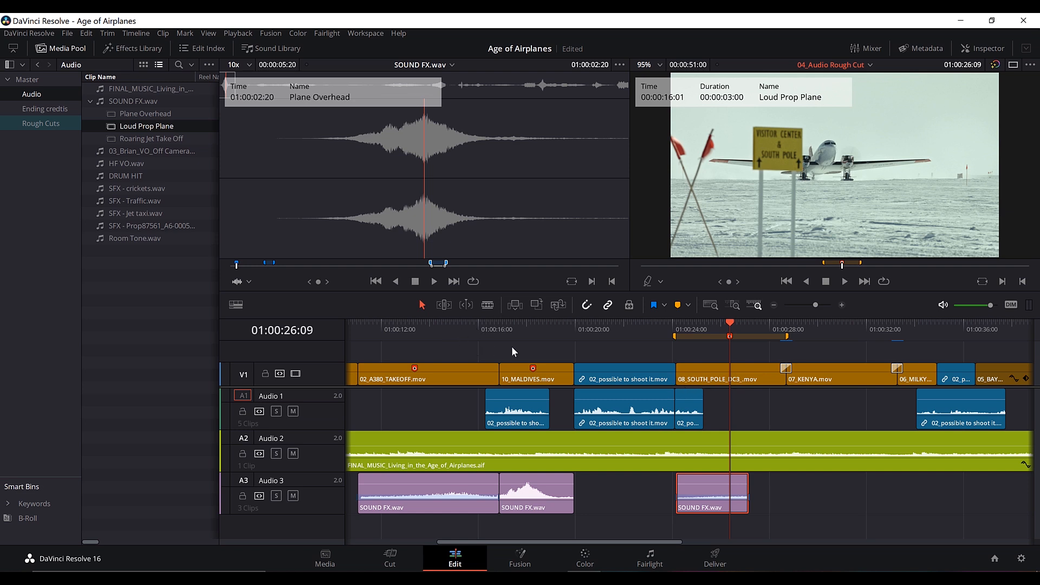
Link 02_A380_TAKEOFF.mov with the takeoff sound effect beneath it on Audio 3
{"action": "scroll", "coordinate": [511, 346], "scroll_direction": "left", "scroll_amount": 4}
{"action": "left_click_drag", "start_coordinate": [512, 329], "coordinate": [469, 331]}
{"action": "left_click", "coordinate": [530, 347]}
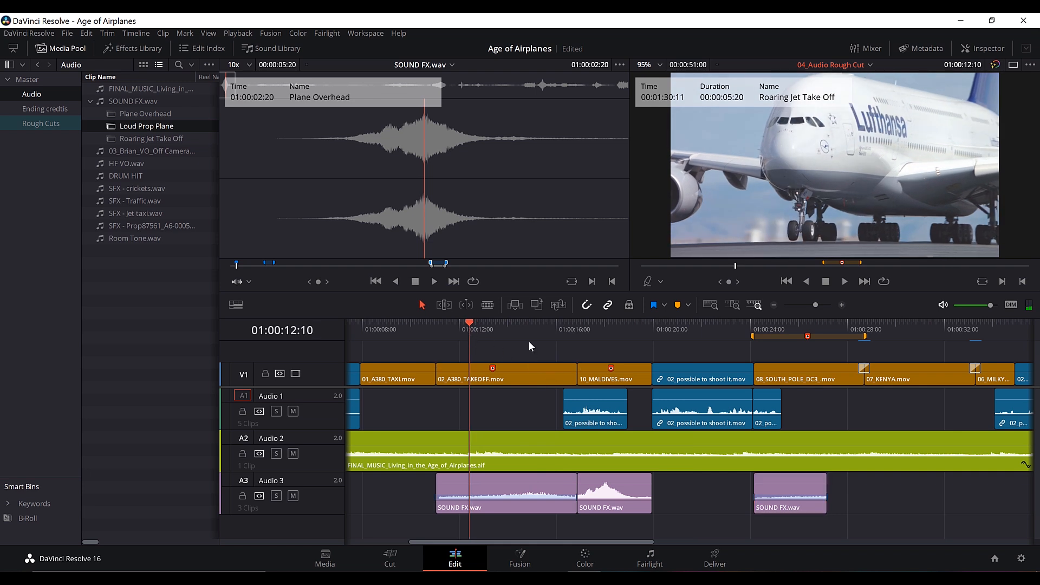
{"action": "double_click", "coordinate": [517, 372]}
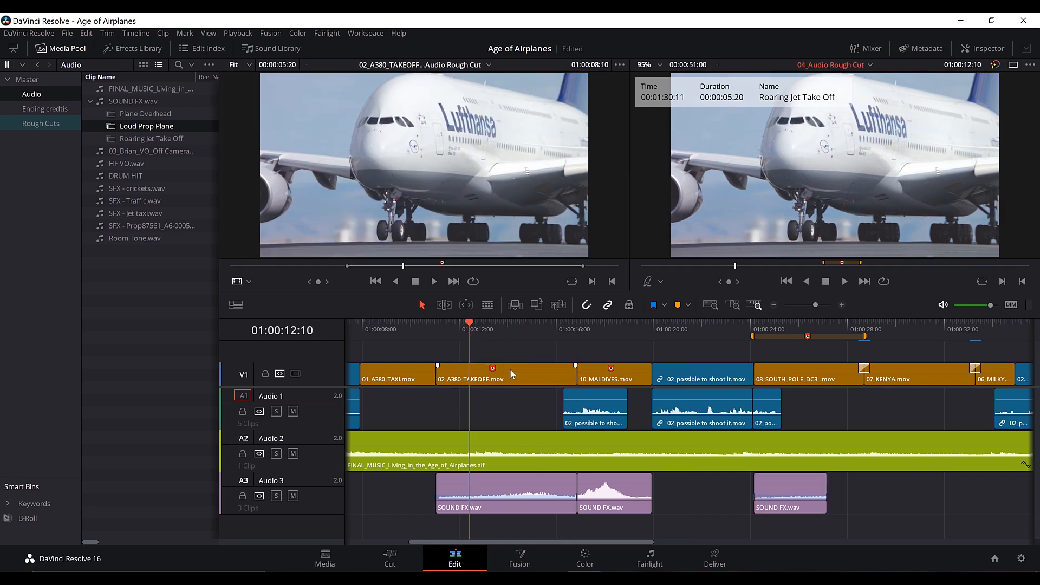
{"action": "left_click", "coordinate": [505, 479]}
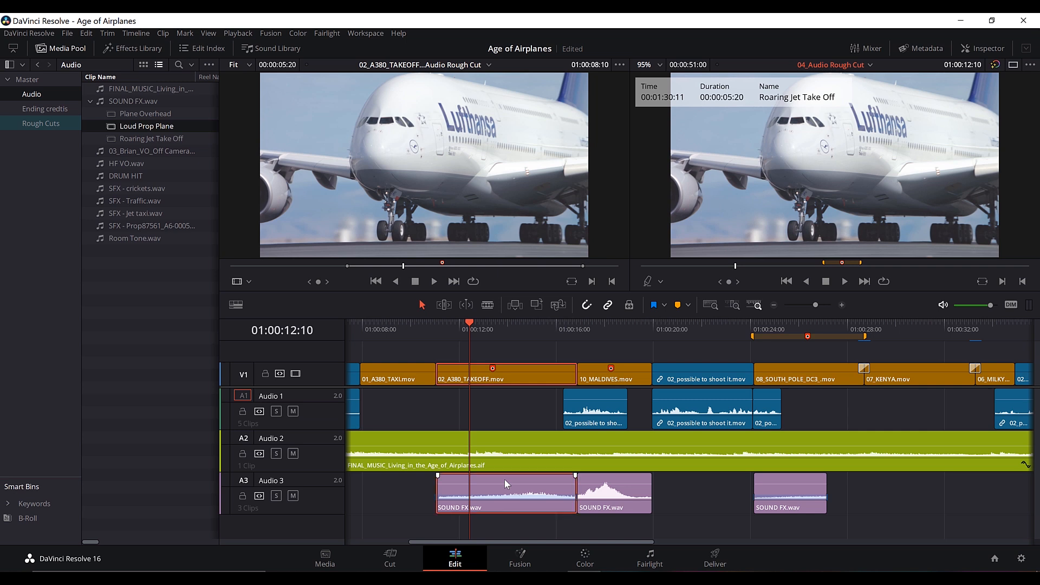
{"action": "right_click", "coordinate": [505, 490]}
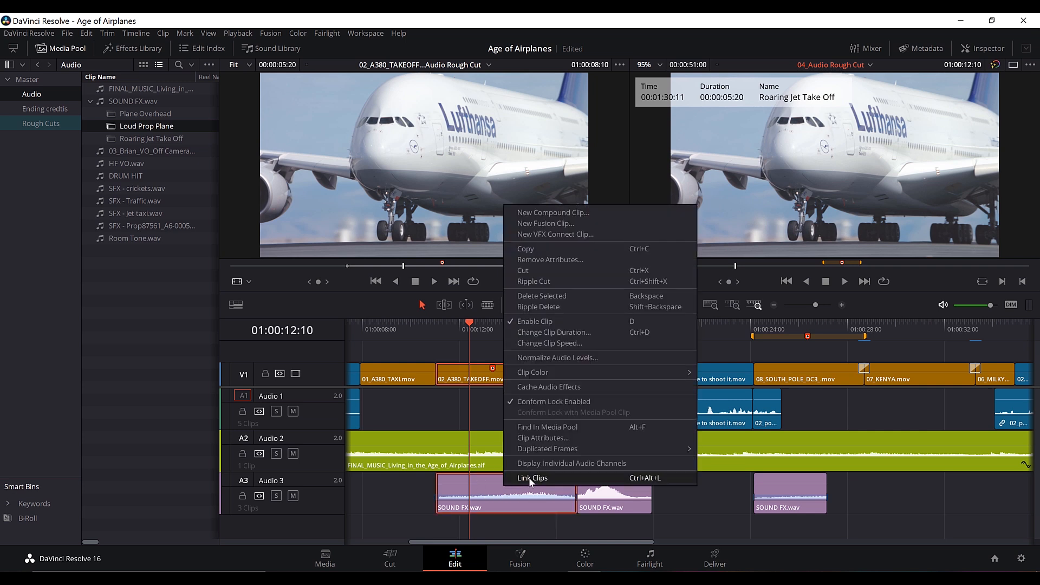
{"action": "left_click", "coordinate": [543, 480]}
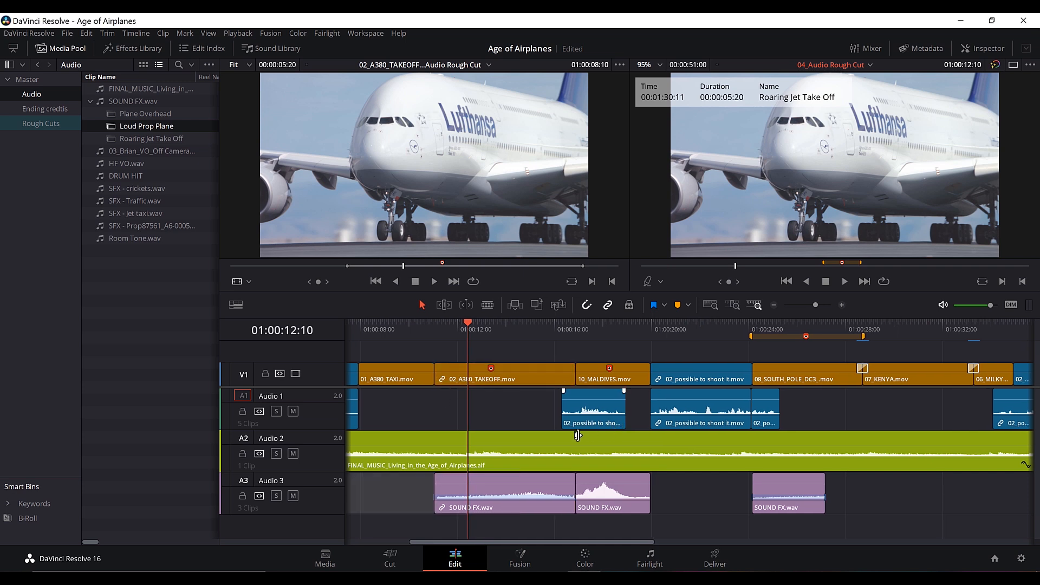
Link 10_MALDIVES.mov with its plane sound effect on Audio 3
{"action": "scroll", "coordinate": [477, 379], "scroll_direction": "right", "scroll_amount": 2}
{"action": "left_click", "coordinate": [542, 376]}
{"action": "right_click", "coordinate": [567, 496]}
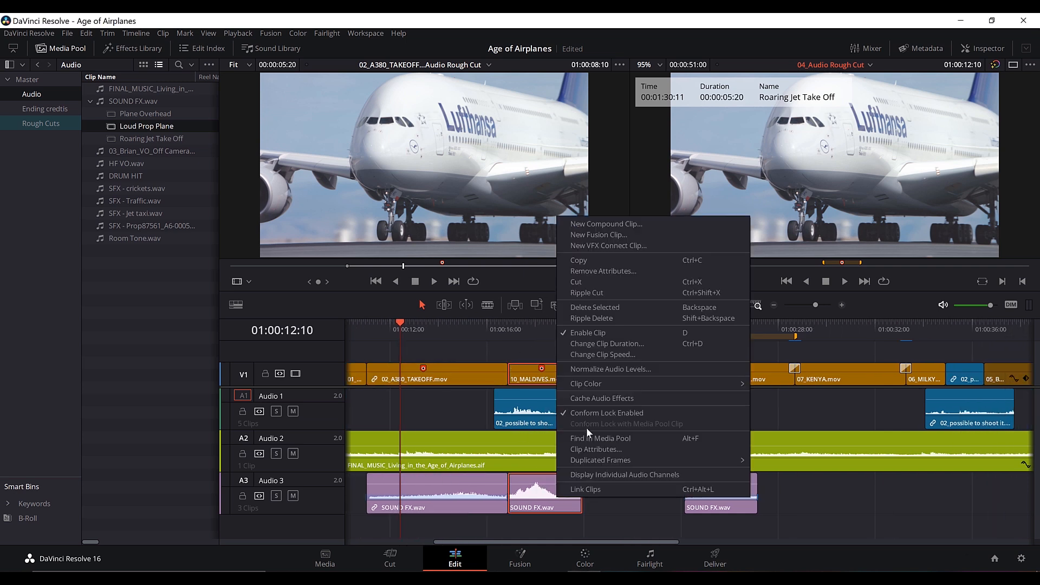
{"action": "left_click", "coordinate": [590, 487]}
Link 08_SOUTH_POLE_DC3_.mov with its propeller sound effect on Audio 3
{"action": "left_click_drag", "start_coordinate": [412, 325], "coordinate": [628, 326]}
{"action": "left_click", "coordinate": [733, 402]}
{"action": "left_click", "coordinate": [731, 493]}
{"action": "right_click", "coordinate": [733, 493]}
{"action": "left_click", "coordinate": [757, 486]}
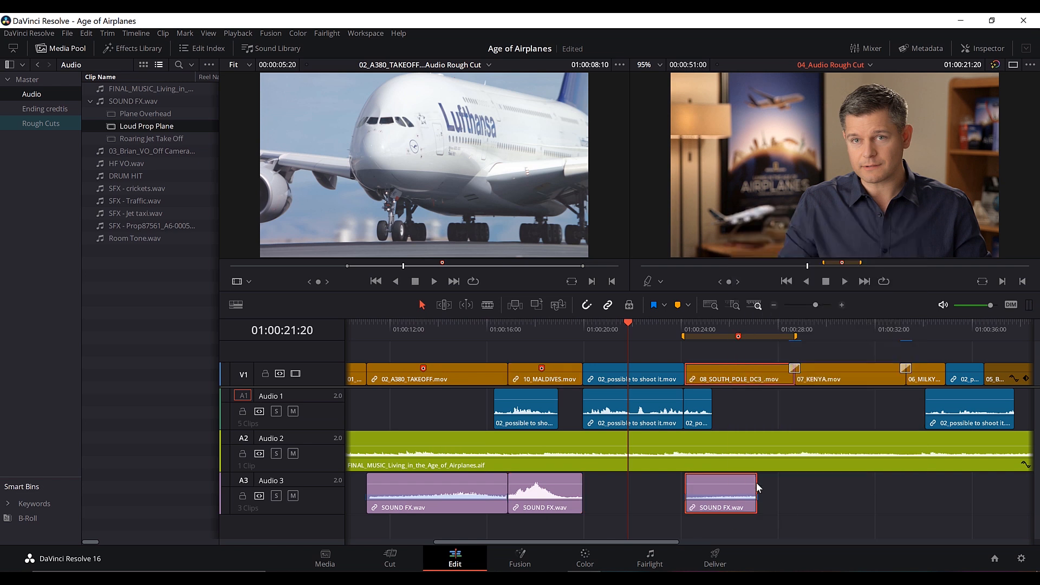
Play the timeline from its start with Audio 1 and Audio 3 soloed, stopping after the Maldives section
{"action": "left_click_drag", "start_coordinate": [502, 328], "coordinate": [439, 329]}
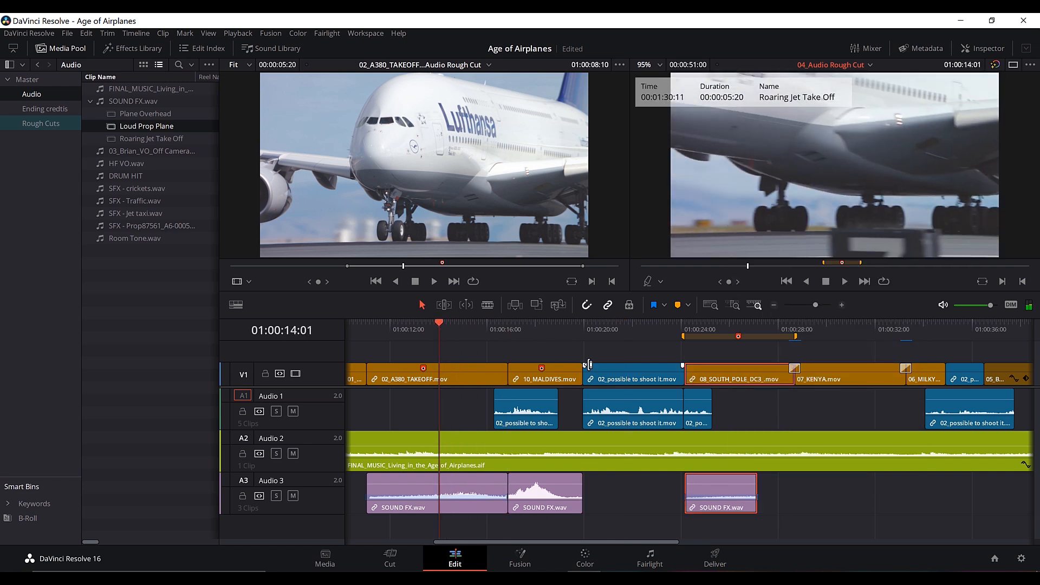
{"action": "scroll", "coordinate": [550, 353], "scroll_direction": "left", "scroll_amount": 3}
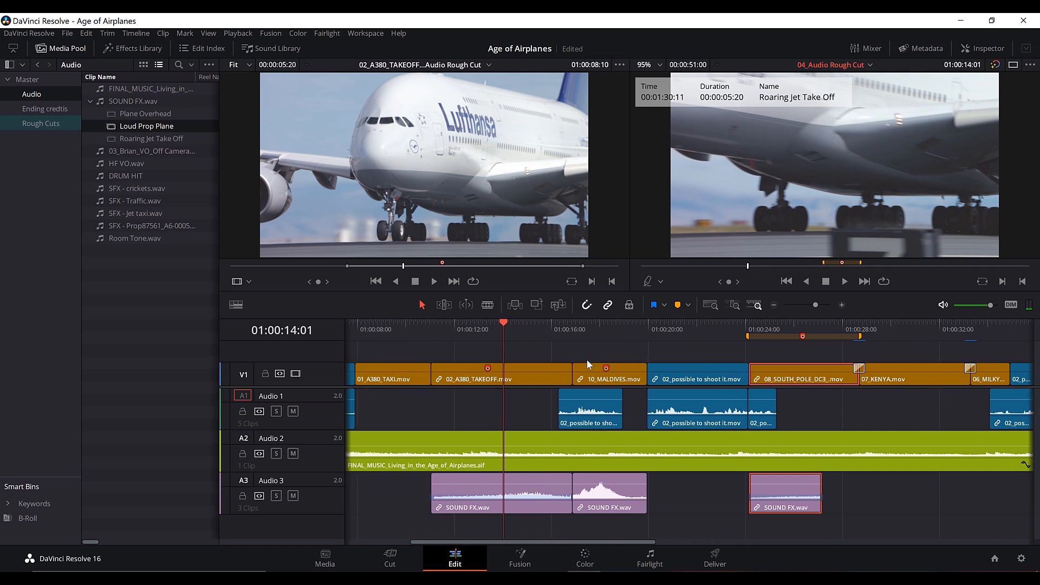
{"action": "key", "text": "ctrl+minus"}
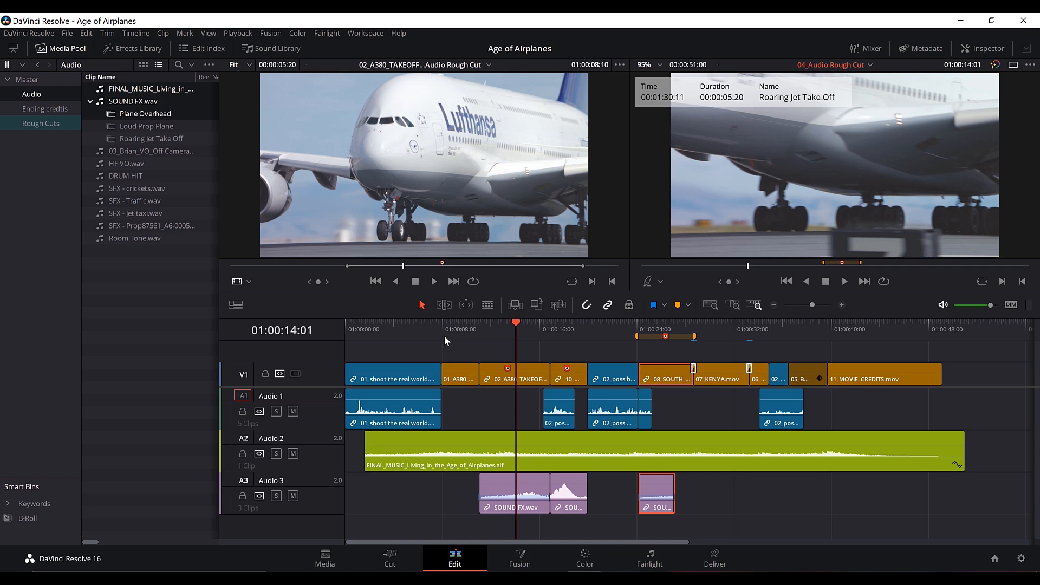
{"action": "key", "text": "shift+Left"}
{"action": "key", "text": "shift+Left"}
{"action": "key", "text": "shift+Left"}
{"action": "key", "text": "Home"}
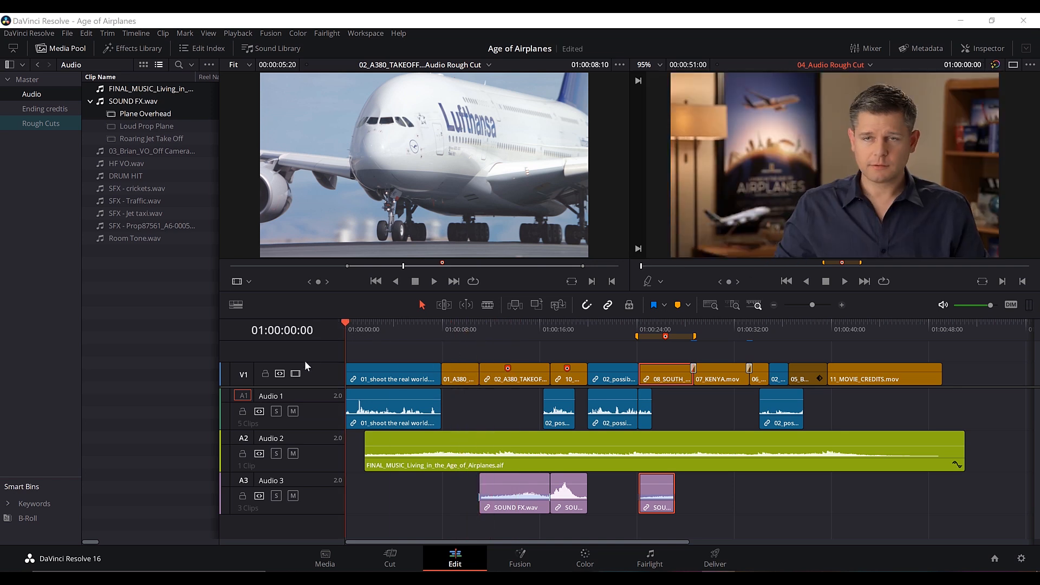
{"action": "key", "text": "space"}
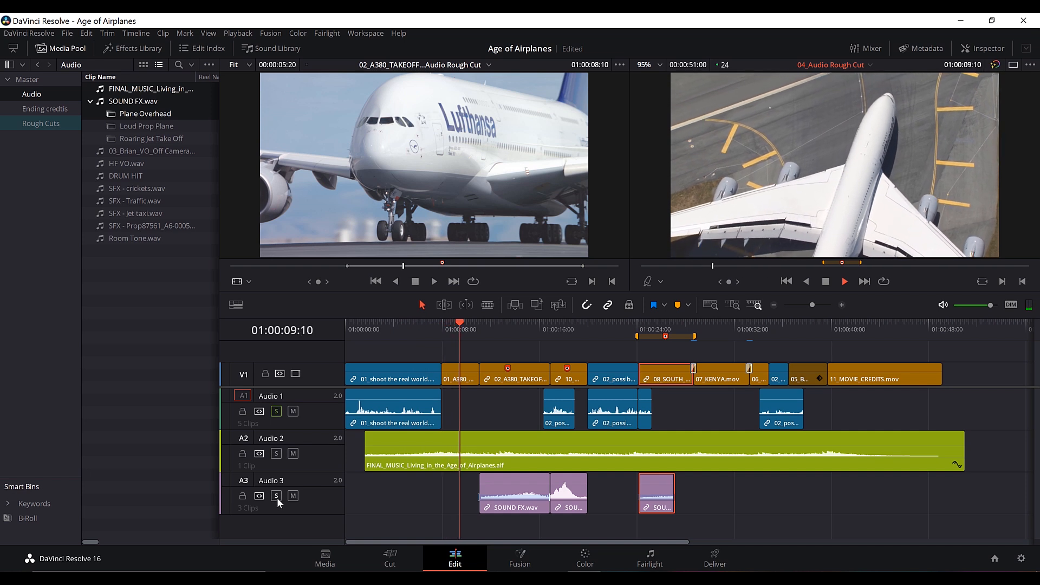
{"action": "left_click", "coordinate": [277, 496]}
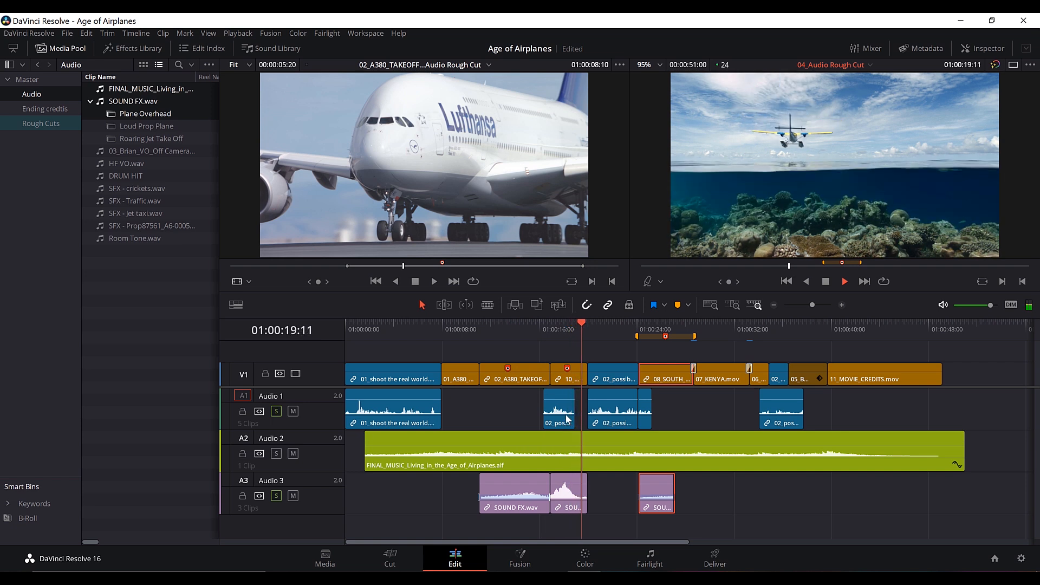
{"action": "key", "text": "space"}
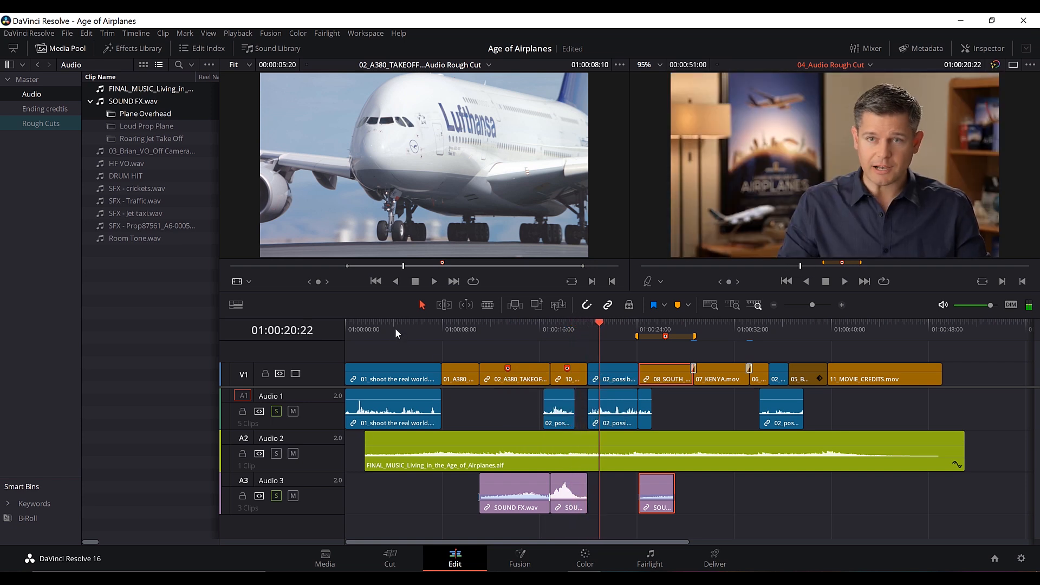
Show the Mixer and turn off the solo on Audio 3
{"action": "left_click", "coordinate": [395, 327]}
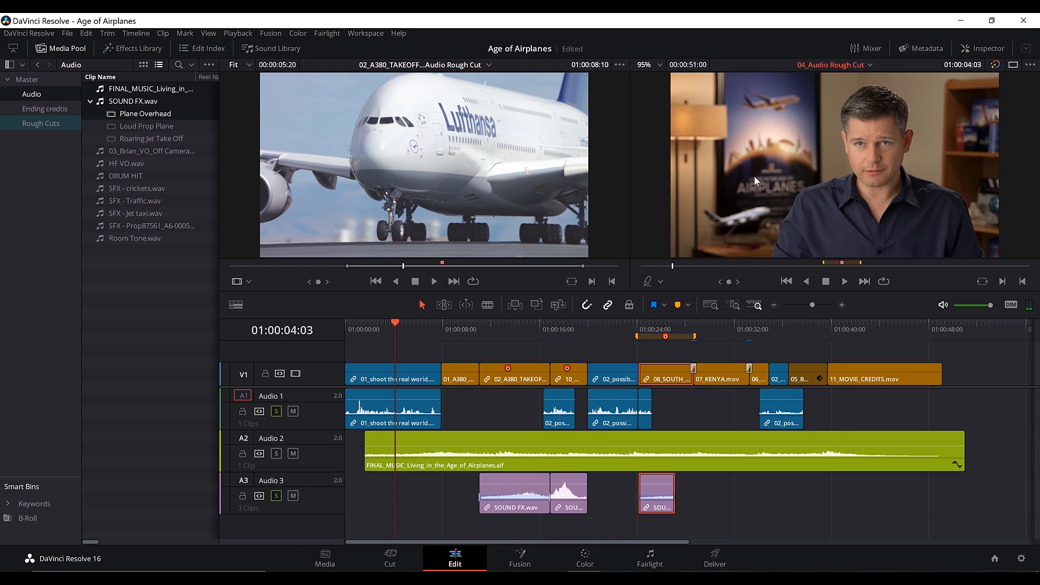
{"action": "left_click", "coordinate": [866, 47]}
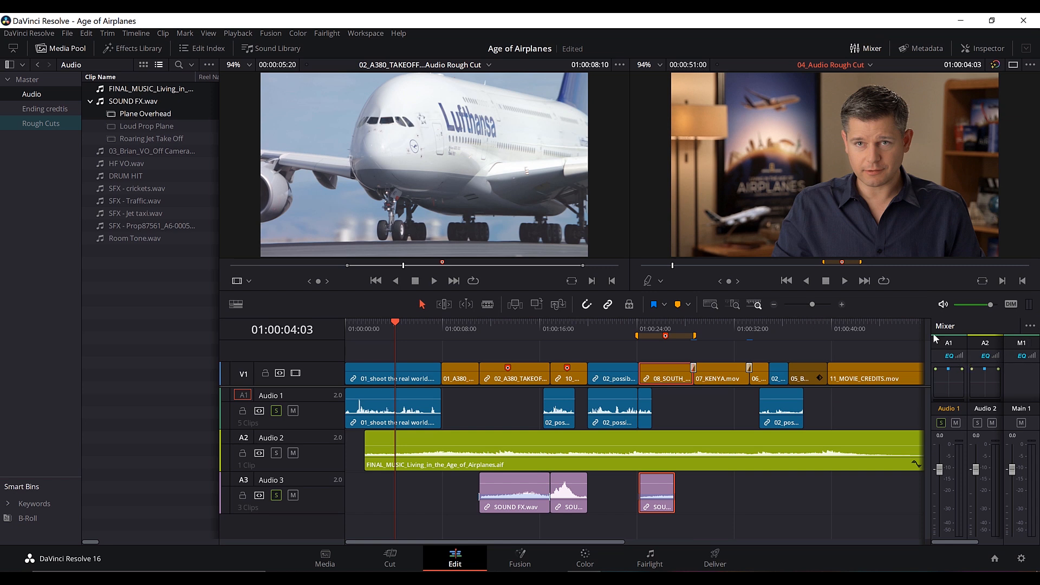
{"action": "left_click", "coordinate": [276, 498]}
Play the soloed Audio 1 from the timeline start to check its level on the Mixer meters, and return the playhead to the start
{"action": "key", "text": "Home"}
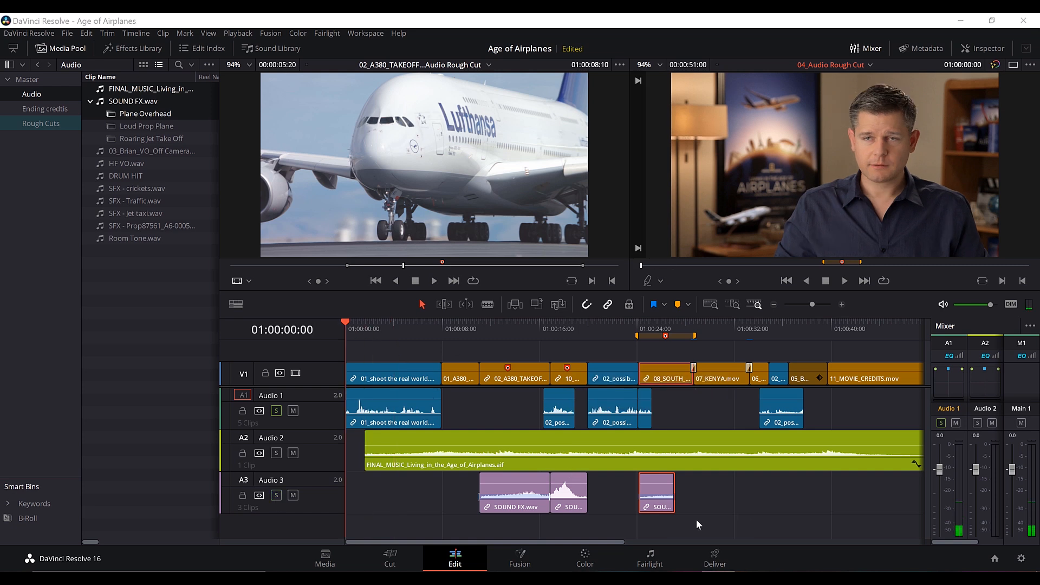
{"action": "key", "text": "space"}
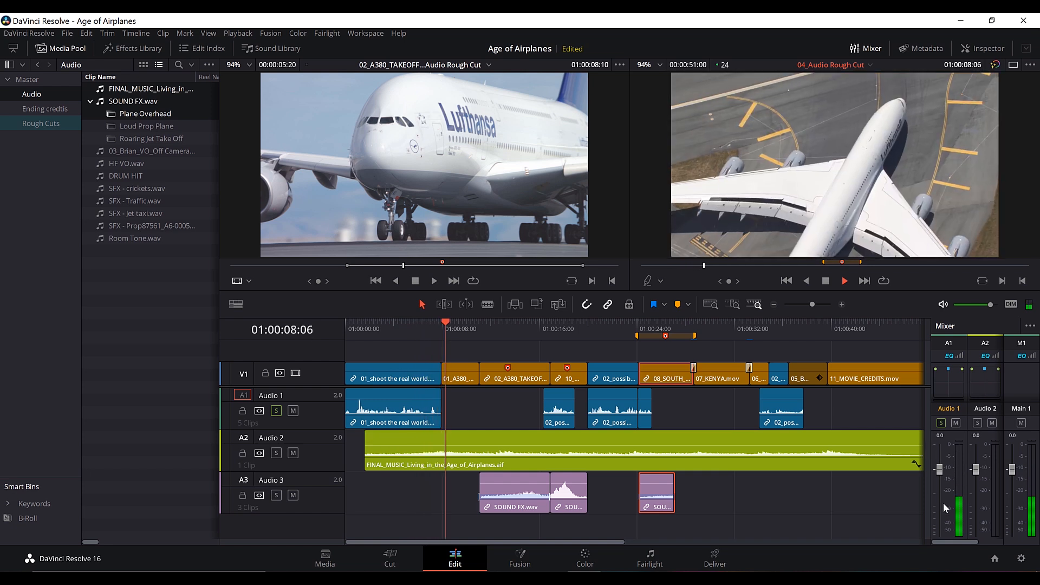
{"action": "left_click_drag", "start_coordinate": [427, 331], "coordinate": [337, 336]}
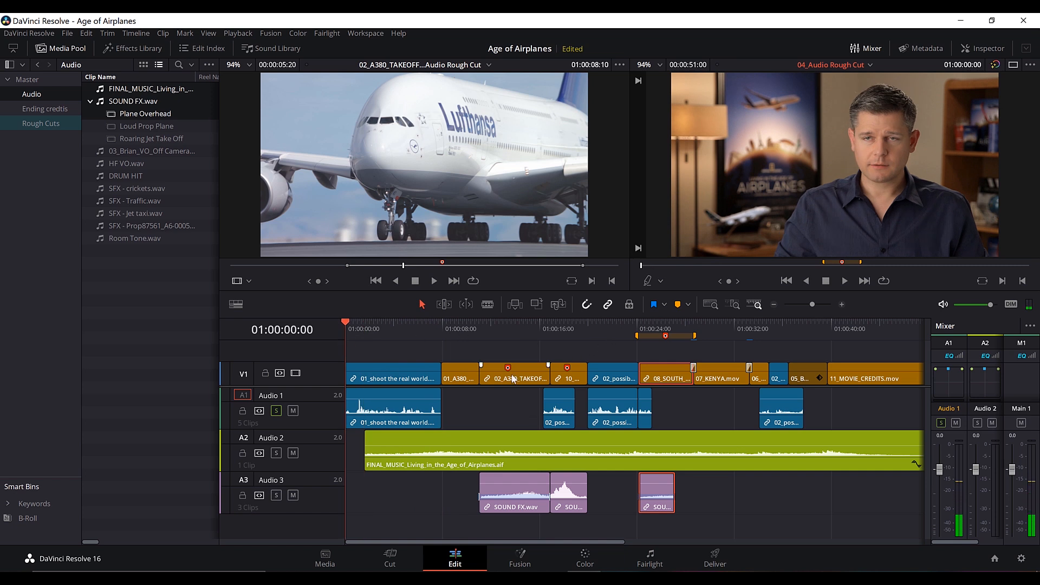
Normalize the audio levels of all Audio 1 clips together using the Sample Peak Program mode
{"action": "left_click", "coordinate": [277, 410]}
{"action": "key", "text": "ctrl+equal"}
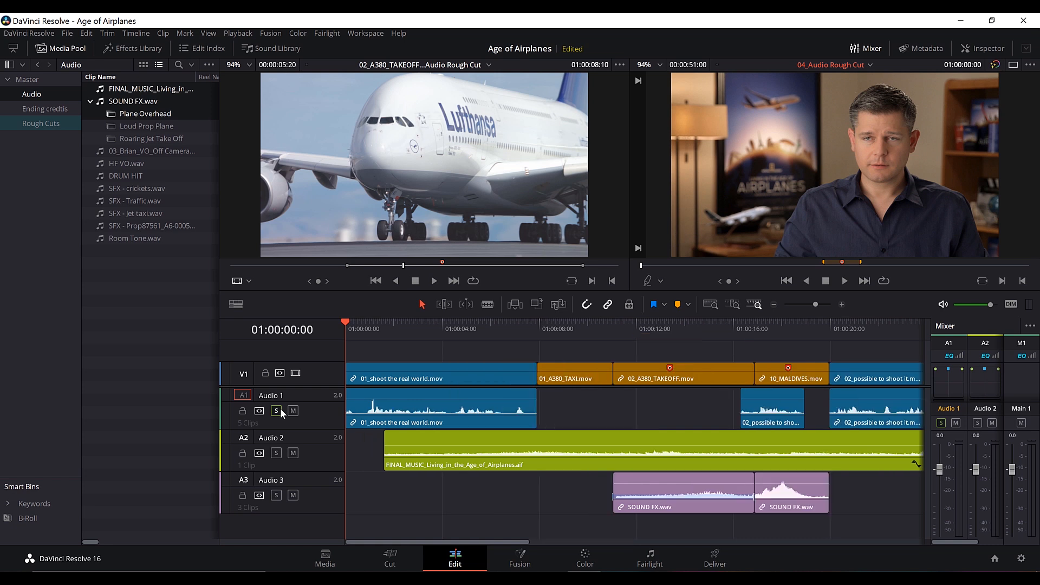
{"action": "key", "text": "shift+z"}
{"action": "left_click", "coordinate": [278, 411]}
{"action": "left_click", "coordinate": [788, 404]}
{"action": "left_click_drag", "start_coordinate": [700, 408], "coordinate": [394, 412]}
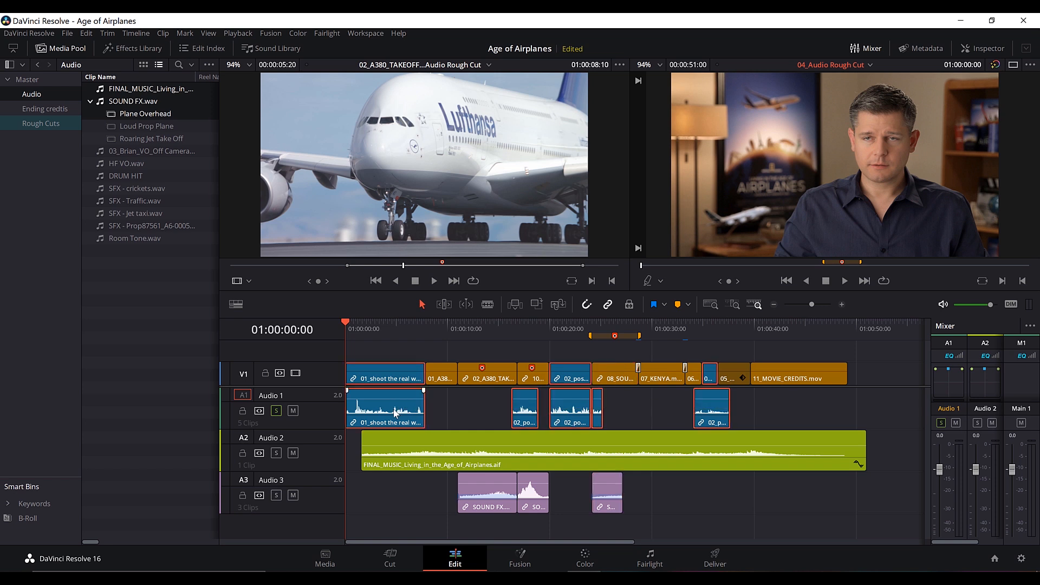
{"action": "right_click", "coordinate": [402, 411]}
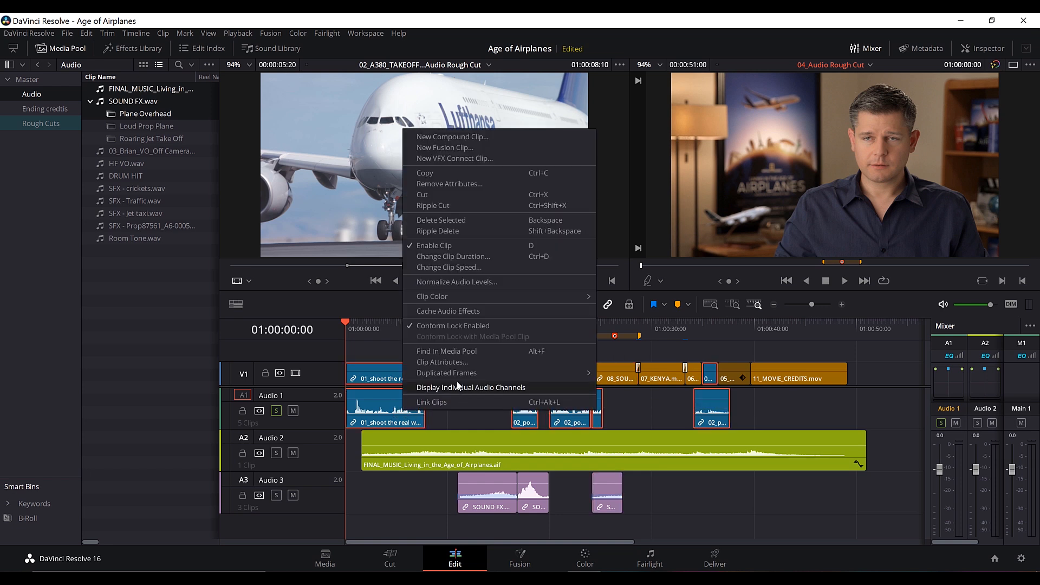
{"action": "left_click", "coordinate": [475, 283]}
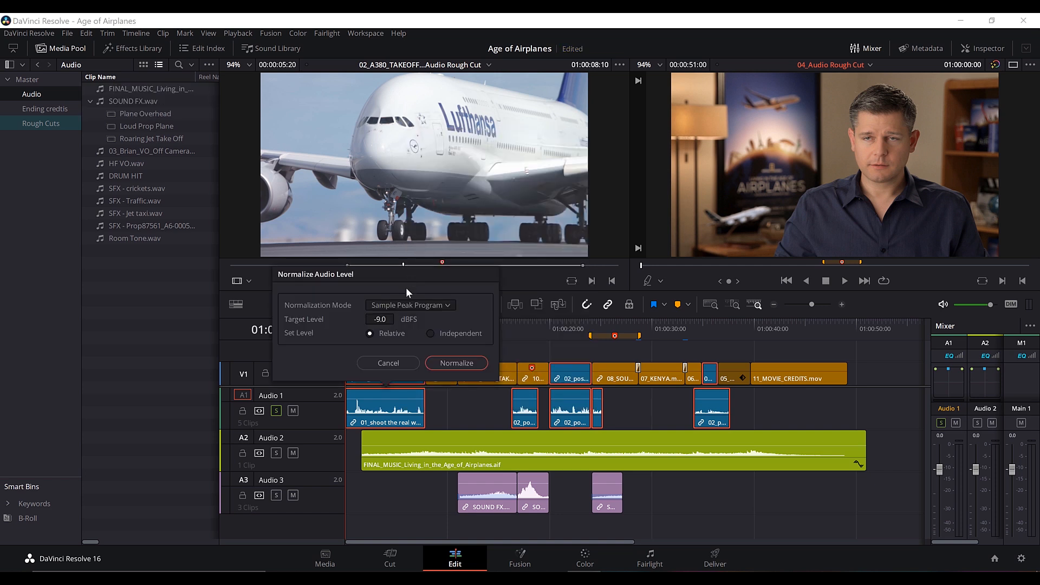
{"action": "left_click_drag", "start_coordinate": [378, 319], "coordinate": [377, 335]}
{"action": "left_click", "coordinate": [456, 363]}
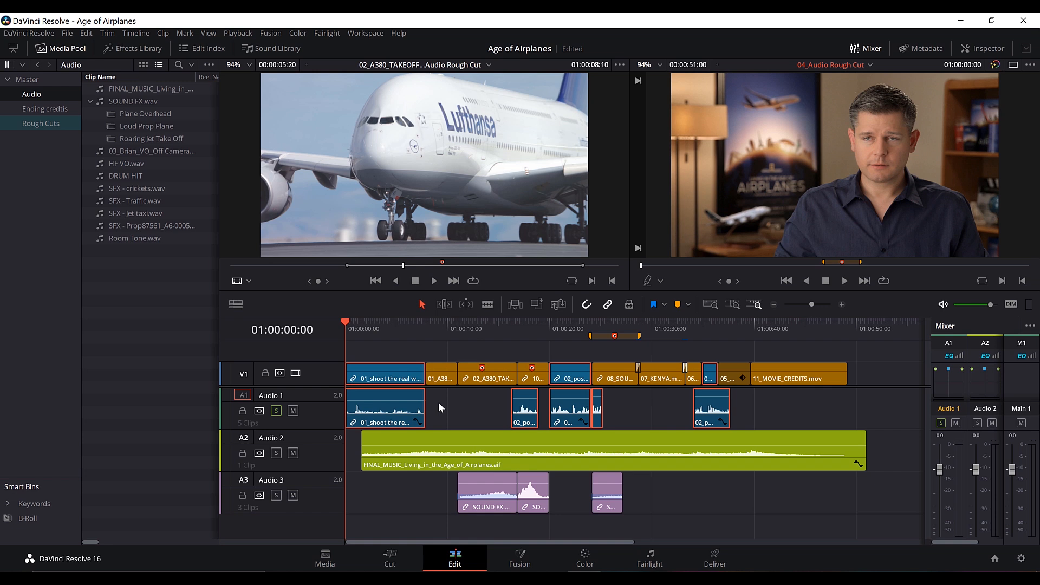
Play the soloed Audio 1 through the South Pole cut to check the normalized levels, and return the playhead to that cut
{"action": "key", "text": "space"}
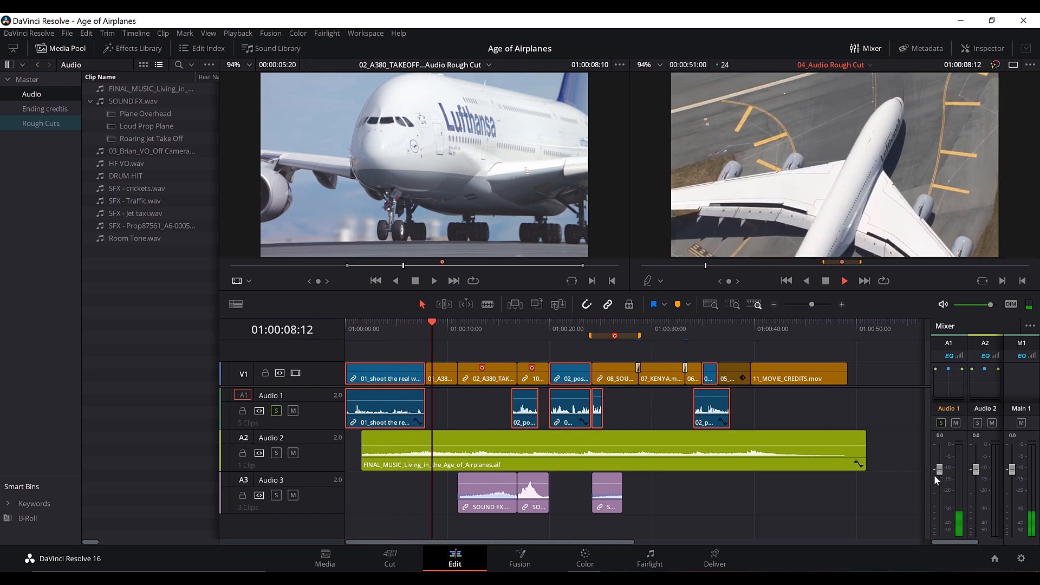
{"action": "left_click", "coordinate": [508, 325]}
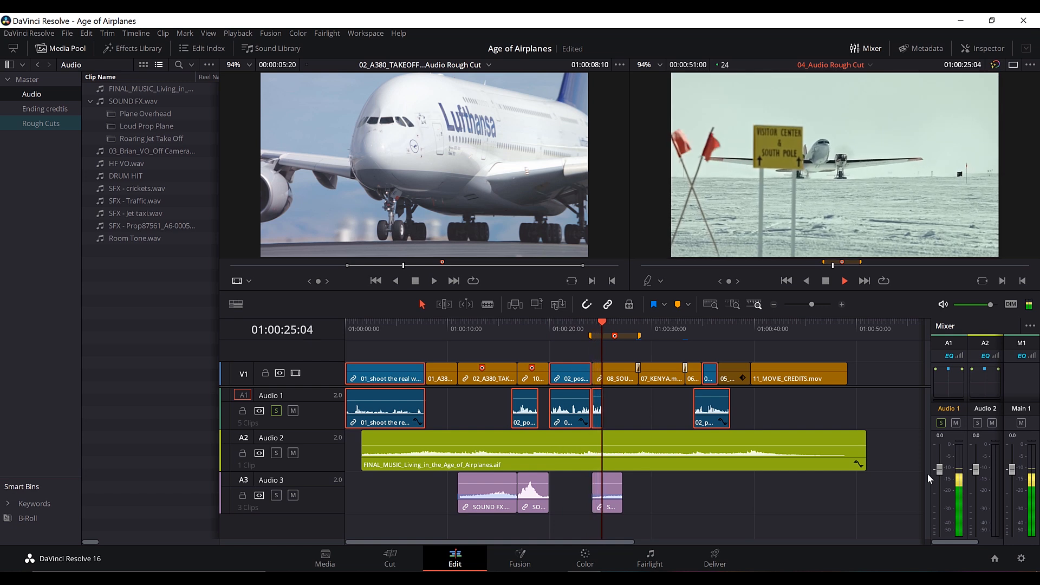
{"action": "left_click", "coordinate": [592, 334]}
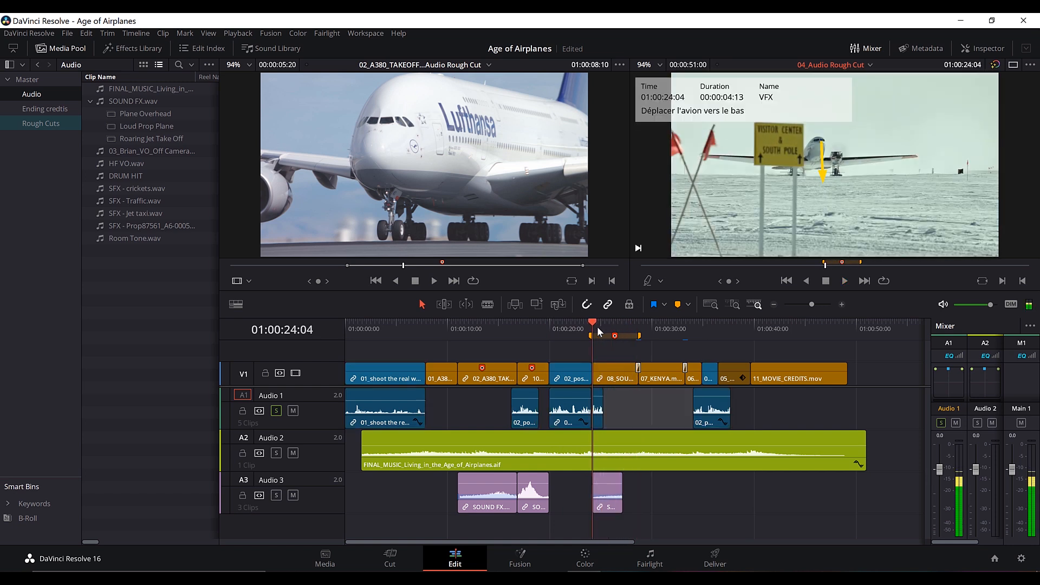
Set the clip volume of the short Audio 1 clip under 08_SOUTH_POLE_DC3_.mov to 2.87
{"action": "scroll", "coordinate": [788, 326], "scroll_direction": "up", "scroll_amount": 5}
{"action": "scroll", "coordinate": [705, 397], "scroll_direction": "up", "scroll_amount": 3}
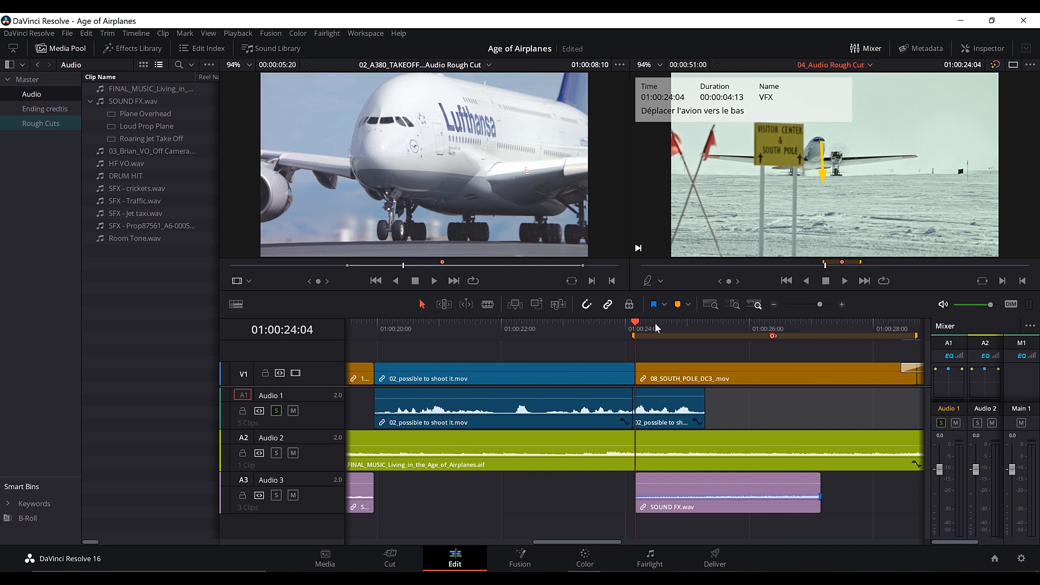
{"action": "left_click", "coordinate": [663, 325]}
{"action": "scroll", "coordinate": [677, 382], "scroll_direction": "right", "scroll_amount": 3}
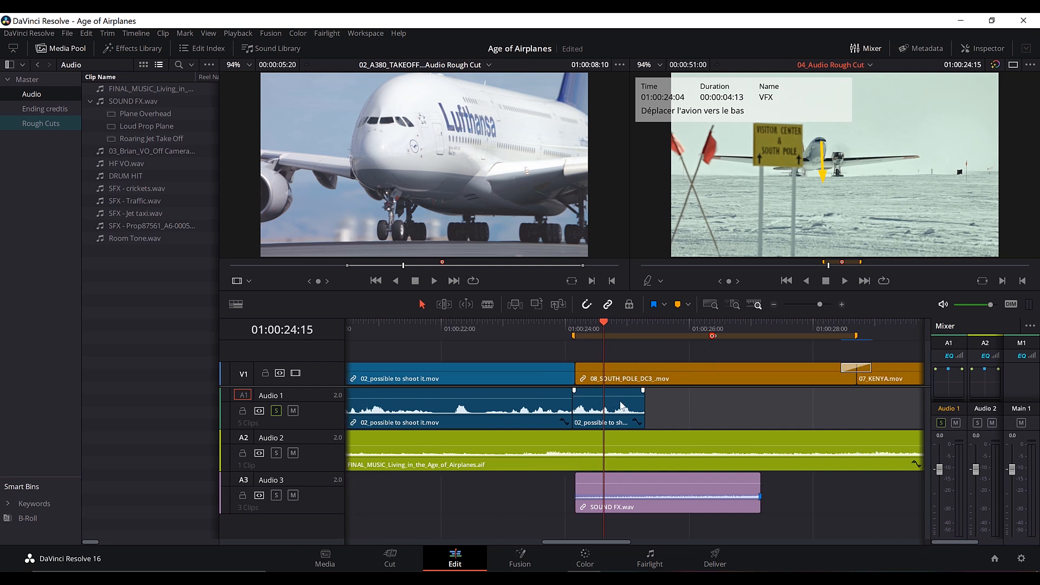
{"action": "left_click", "coordinate": [621, 406]}
{"action": "left_click", "coordinate": [986, 51]}
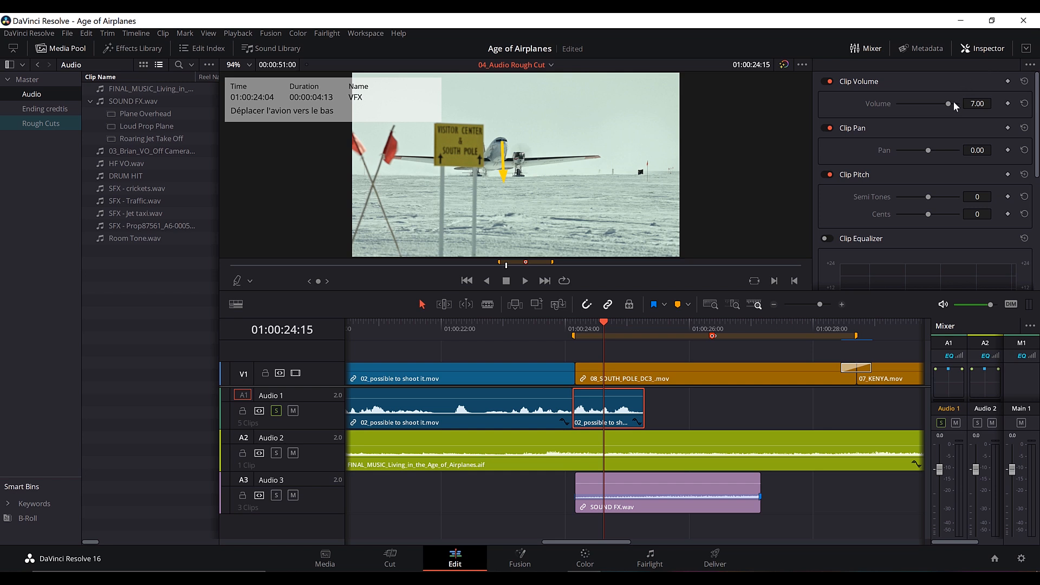
{"action": "left_click_drag", "start_coordinate": [948, 102], "coordinate": [943, 105]}
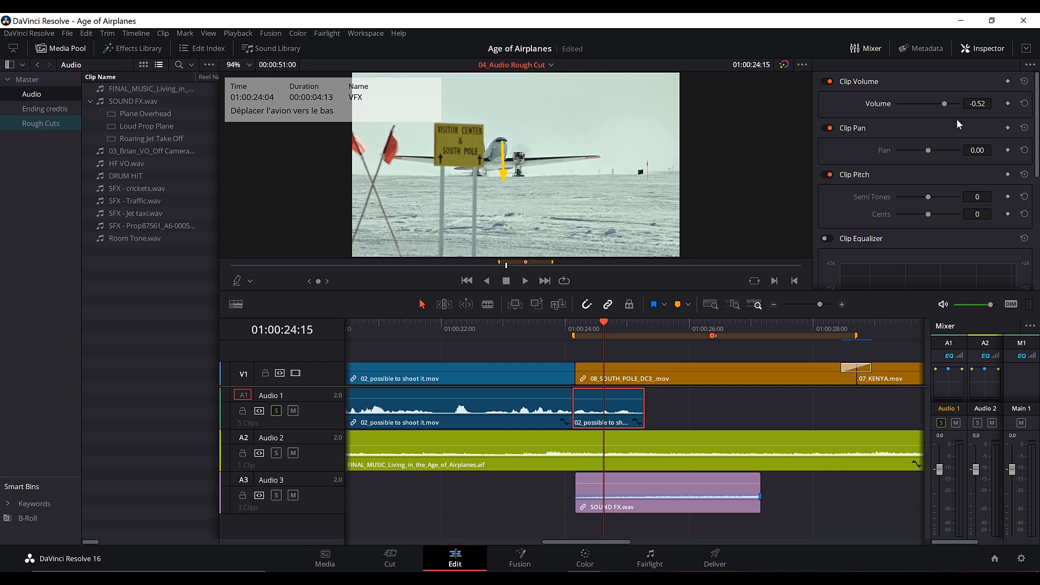
{"action": "left_click_drag", "start_coordinate": [944, 104], "coordinate": [946, 104]}
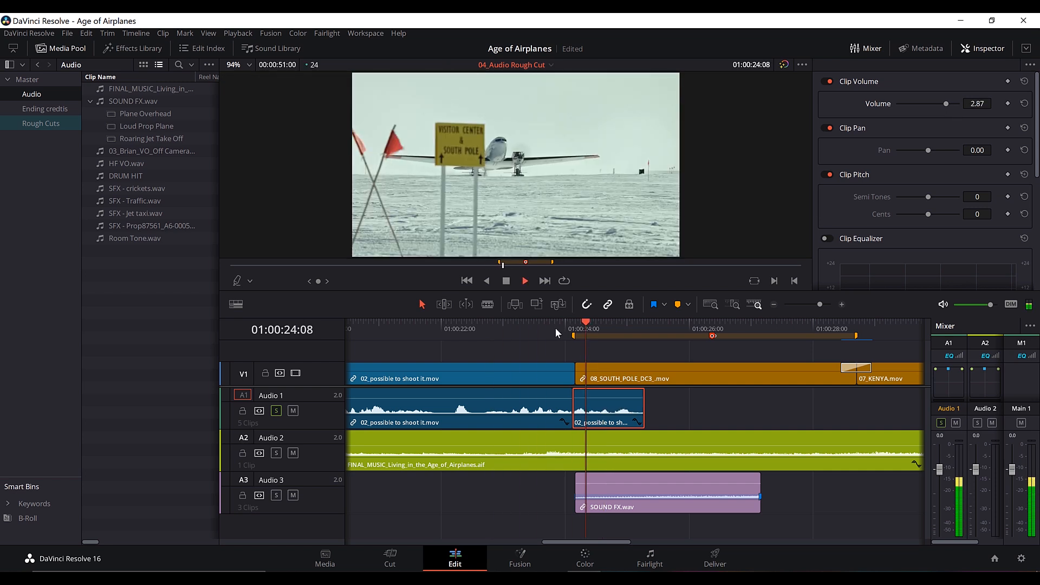
Play across the South Pole cut to check the adjusted clip's level, and close the Inspector
{"action": "left_click", "coordinate": [518, 337]}
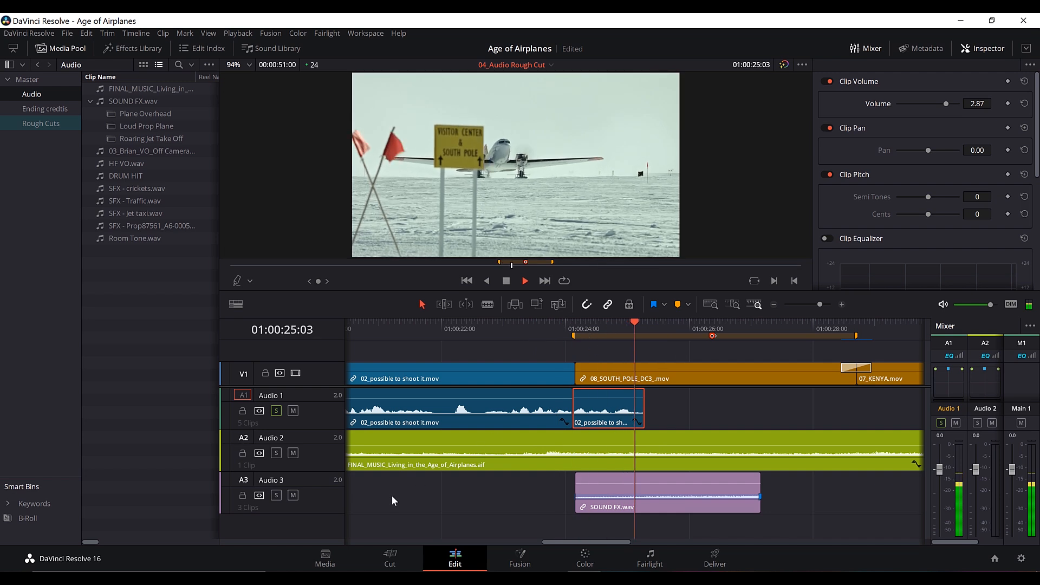
{"action": "key", "text": "space"}
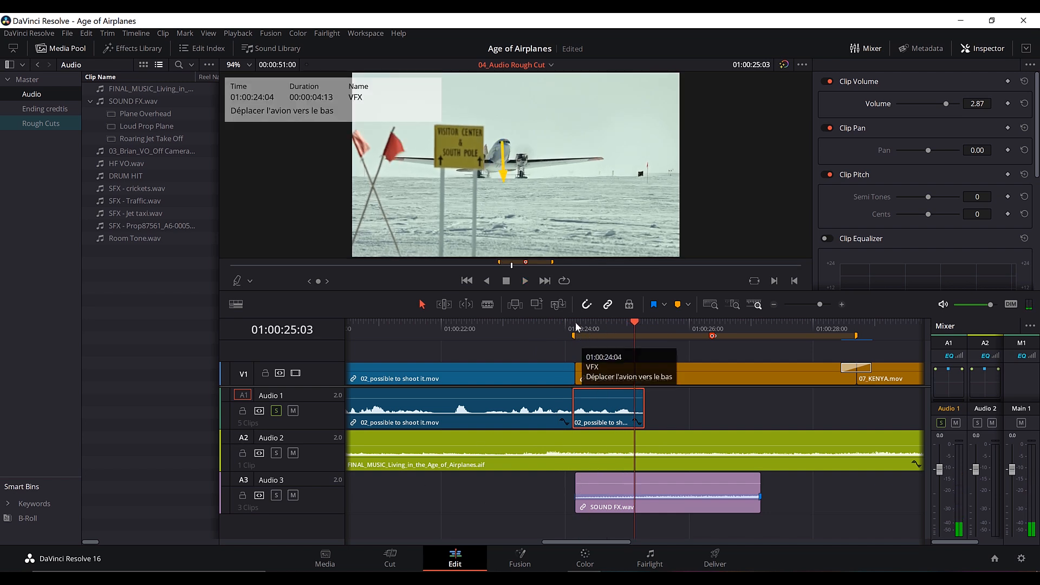
{"action": "left_click", "coordinate": [598, 328]}
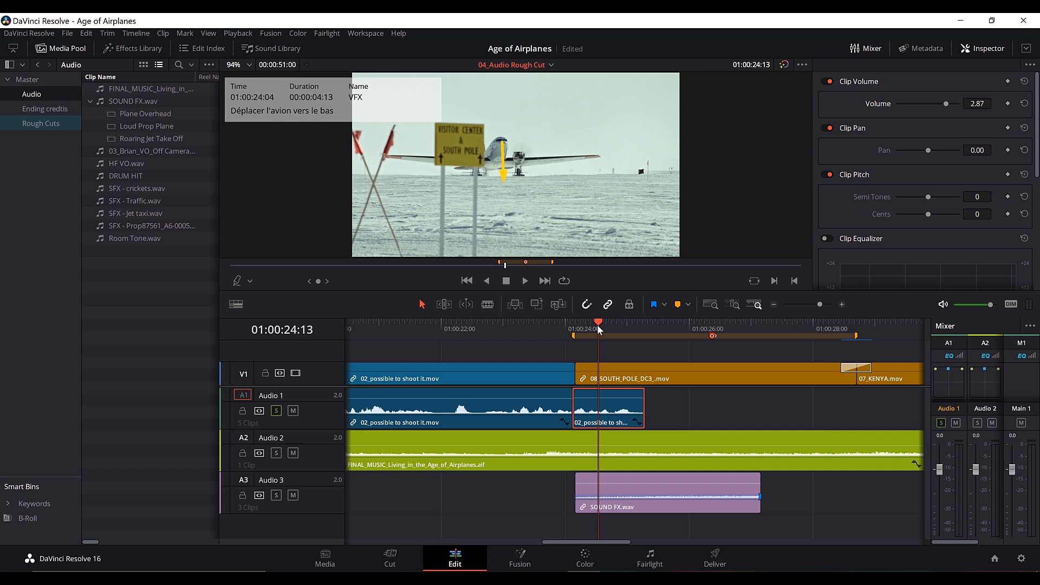
{"action": "left_click", "coordinate": [979, 50]}
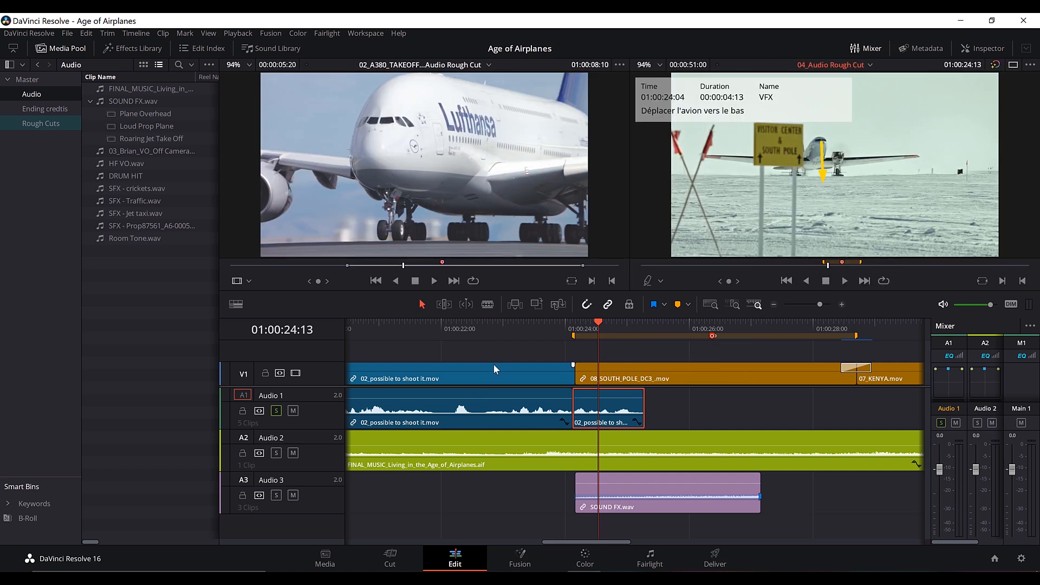
Solo Audio 3 instead of Audio 1 and place the playhead just before the 02_A380_TAKEOFF.mov clip
{"action": "key", "text": "shift+z"}
{"action": "left_click_drag", "start_coordinate": [437, 337], "coordinate": [408, 337]}
{"action": "key", "text": "Down"}
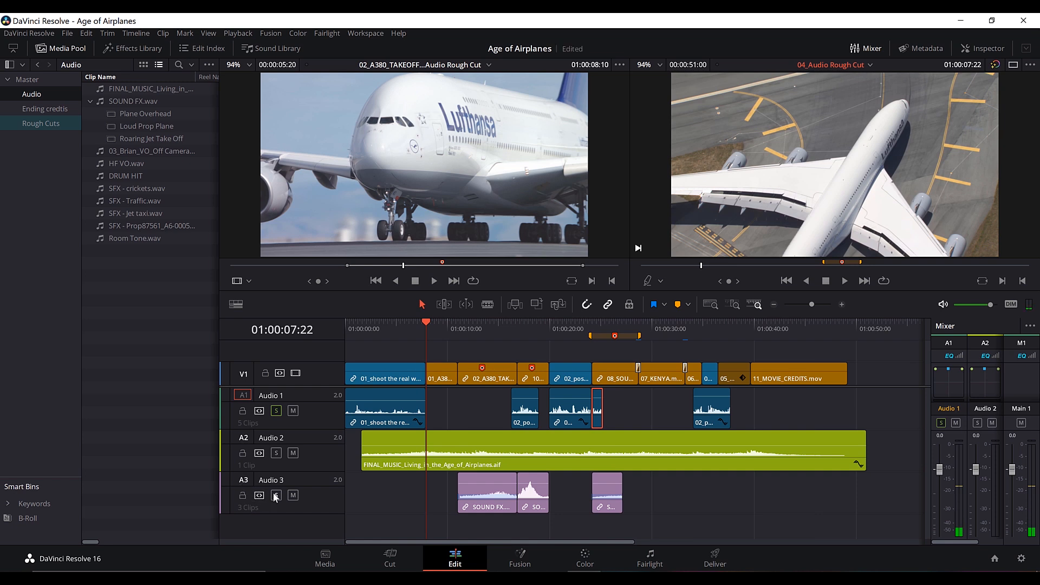
{"action": "left_click", "coordinate": [448, 320]}
Play the soloed Audio 3 through the takeoff and Maldives sound effects to check their levels, and return the playhead to 01:00:12:01
{"action": "key", "text": "space"}
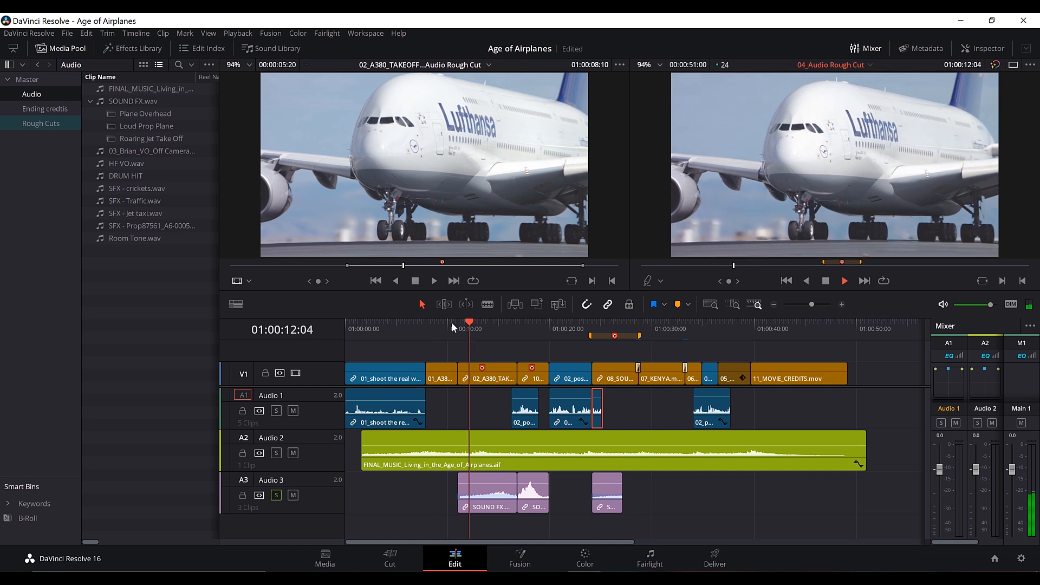
{"action": "key", "text": "space"}
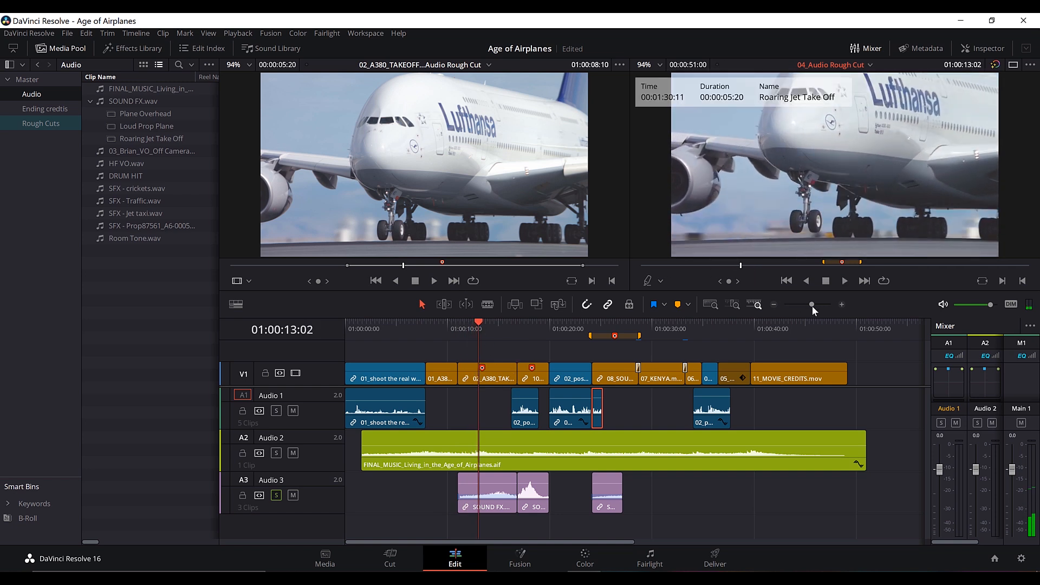
{"action": "left_click_drag", "start_coordinate": [812, 306], "coordinate": [816, 307]}
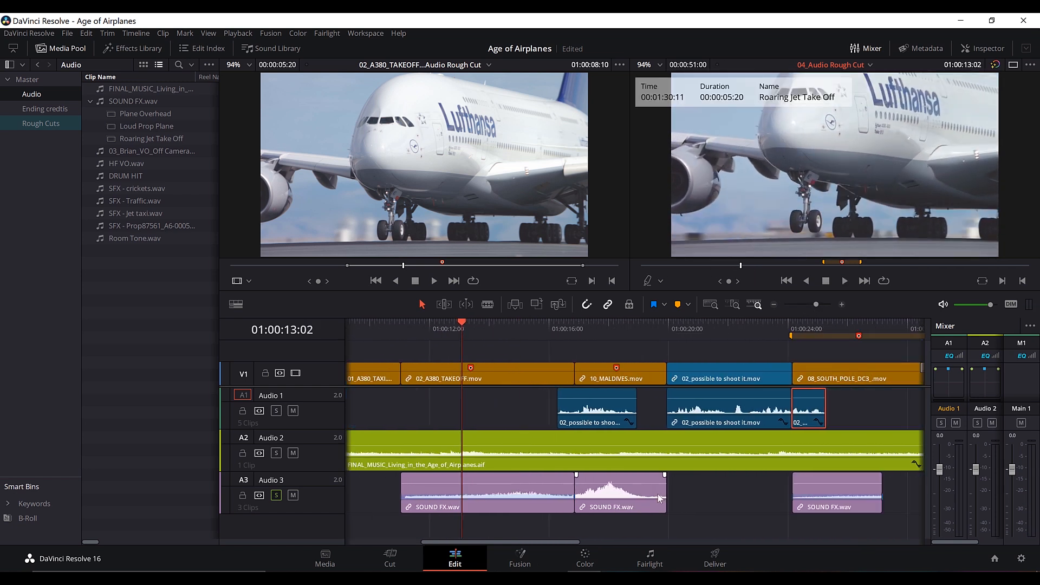
{"action": "key", "text": "space"}
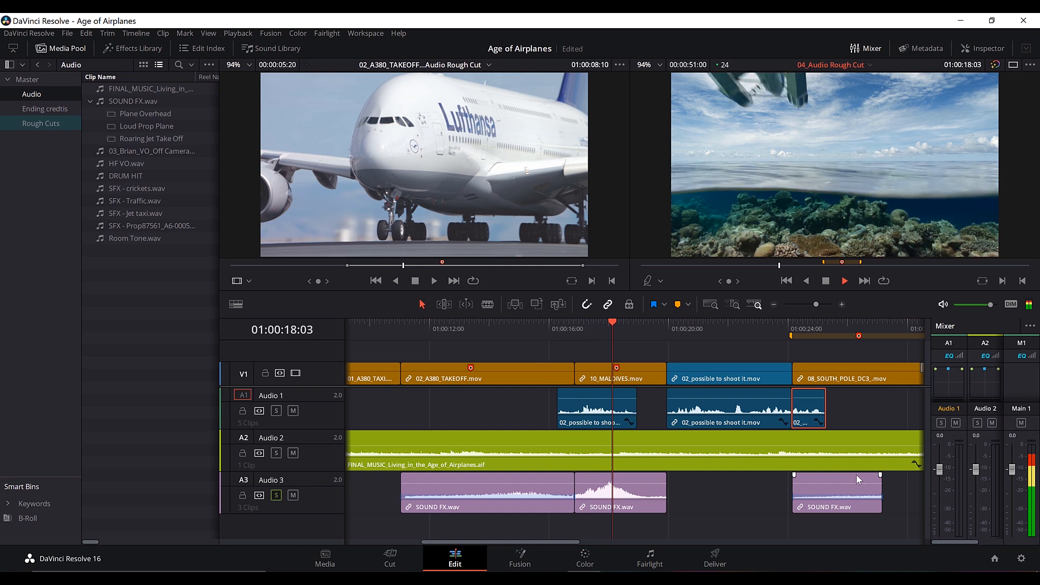
{"action": "left_click", "coordinate": [433, 328]}
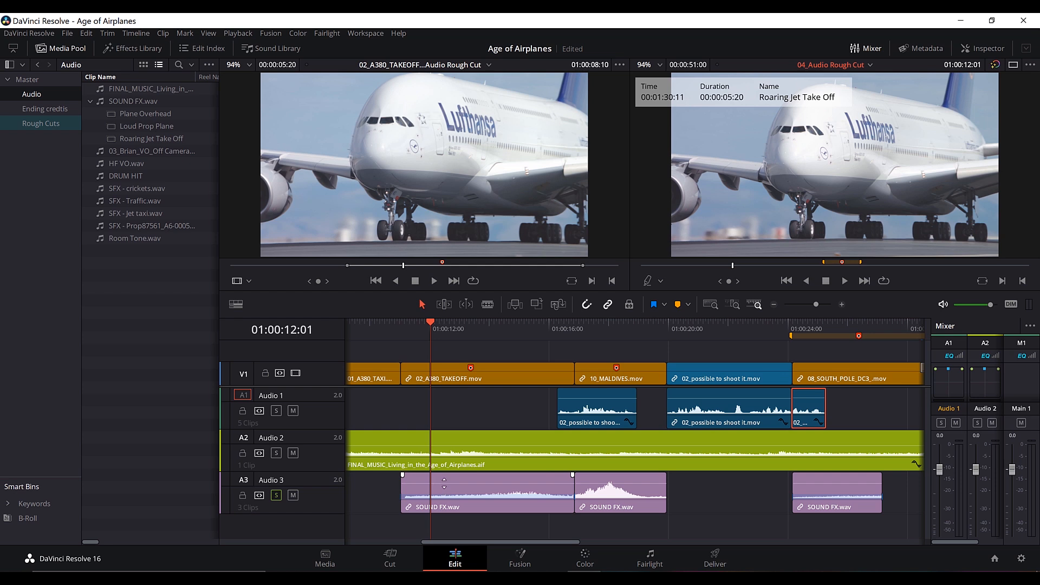
Try raising the takeoff sound effect's volume to 24 dB and lowering it strongly while listening, and undo the last volume change
{"action": "left_click_drag", "start_coordinate": [444, 484], "coordinate": [486, 475]}
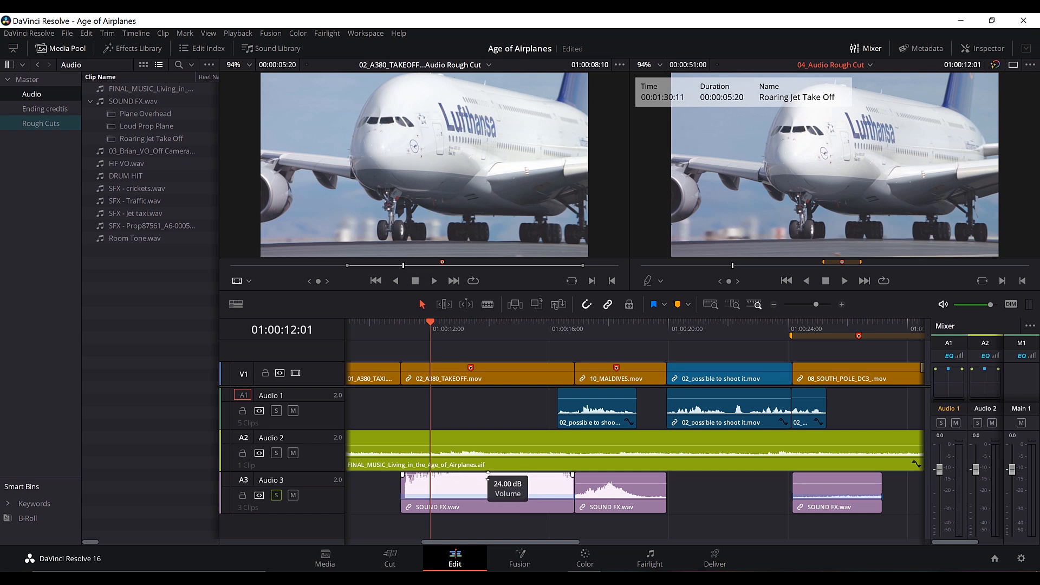
{"action": "key", "text": "space"}
{"action": "left_click_drag", "start_coordinate": [493, 483], "coordinate": [487, 500]}
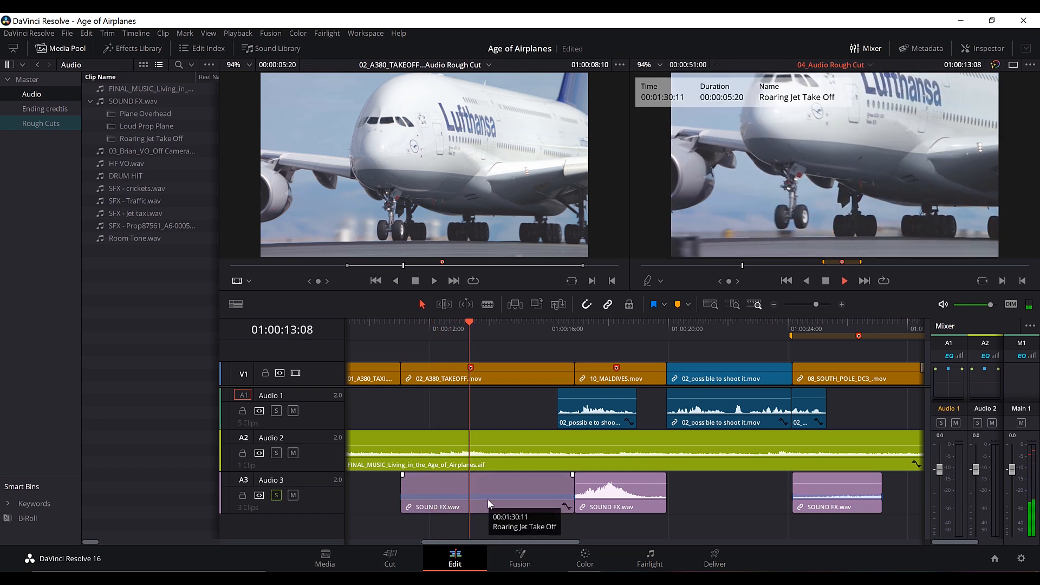
{"action": "key", "text": "space"}
{"action": "key", "text": "space"}
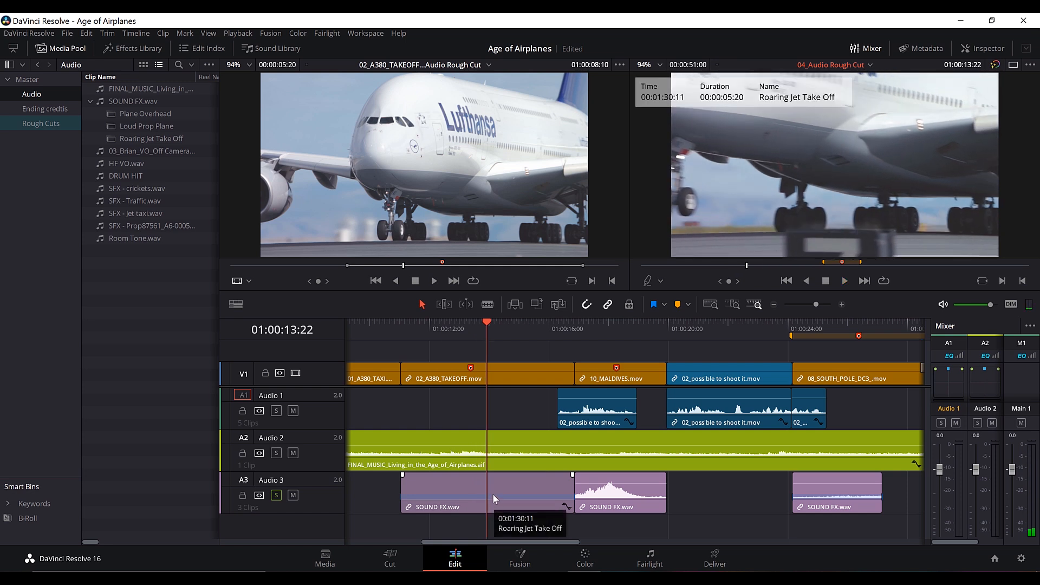
{"action": "key", "text": "ctrl+z"}
Set the volume of the takeoff sound effect on Audio 3 to -10.50 dB and play it to check the level
{"action": "left_click_drag", "start_coordinate": [480, 483], "coordinate": [483, 486]}
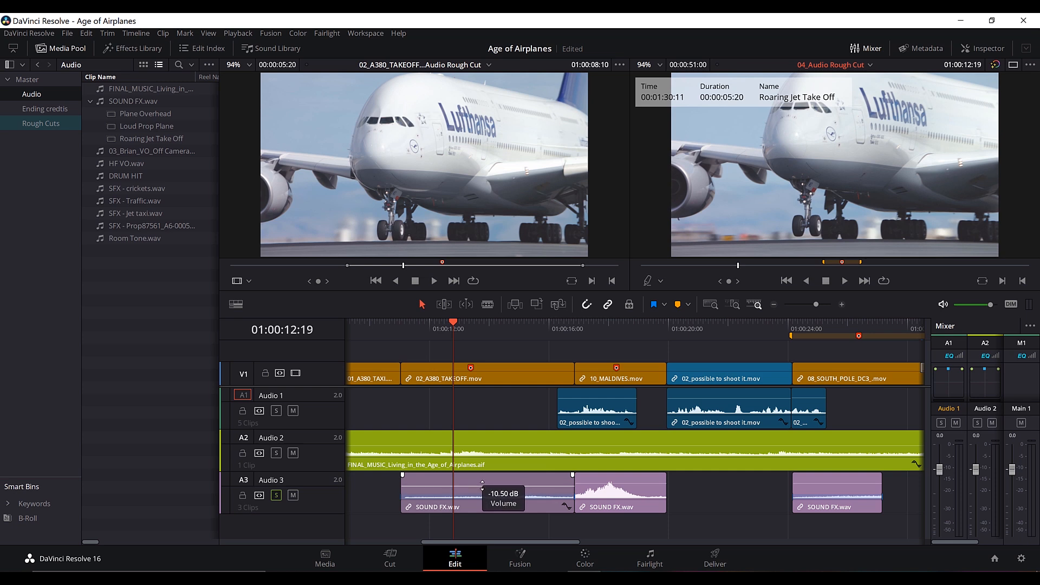
{"action": "left_click", "coordinate": [404, 332]}
{"action": "key", "text": "space"}
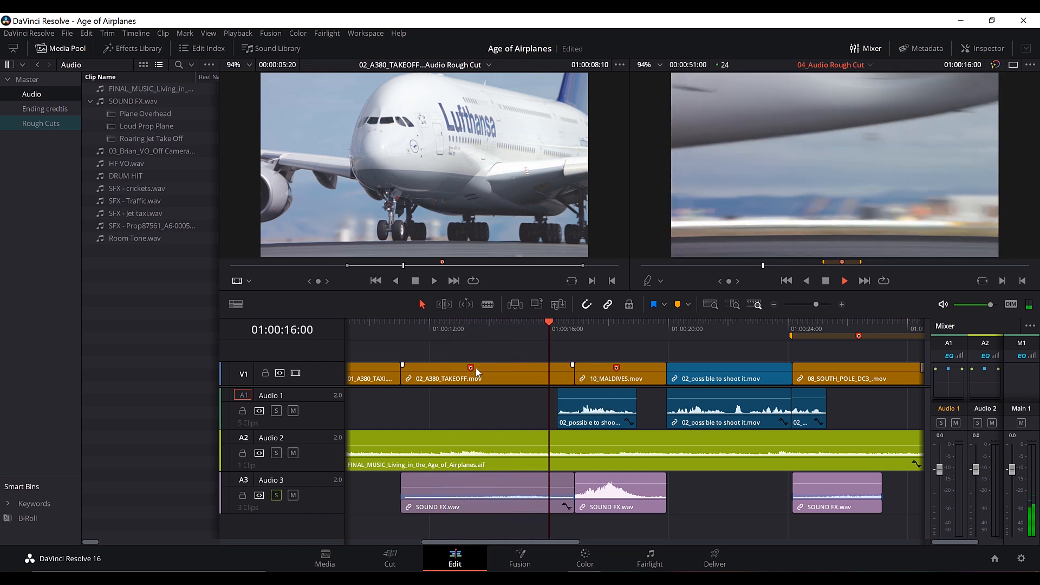
{"action": "key", "text": "space"}
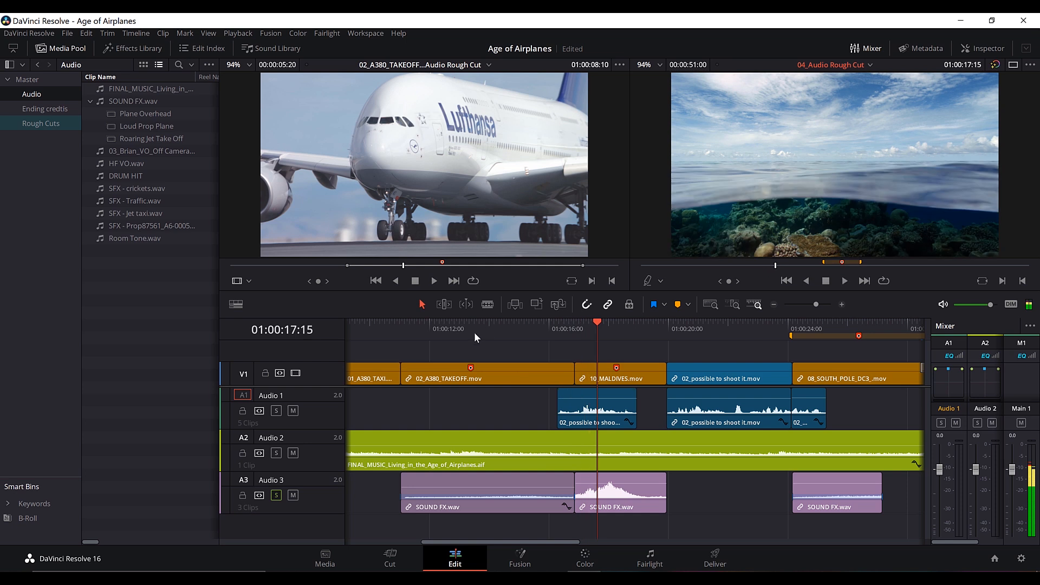
{"action": "left_click", "coordinate": [494, 336]}
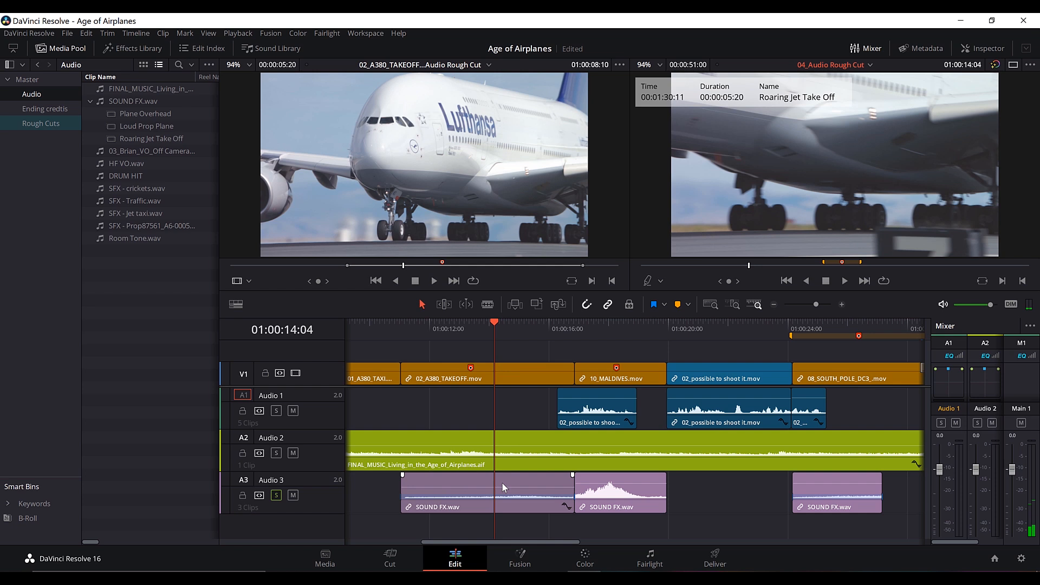
Paste only the takeoff sound effect's volume attribute onto the Maldives and South Pole sound effects, and play Audio 3 to check the levels
{"action": "left_click", "coordinate": [502, 484]}
{"action": "key", "text": "ctrl+c"}
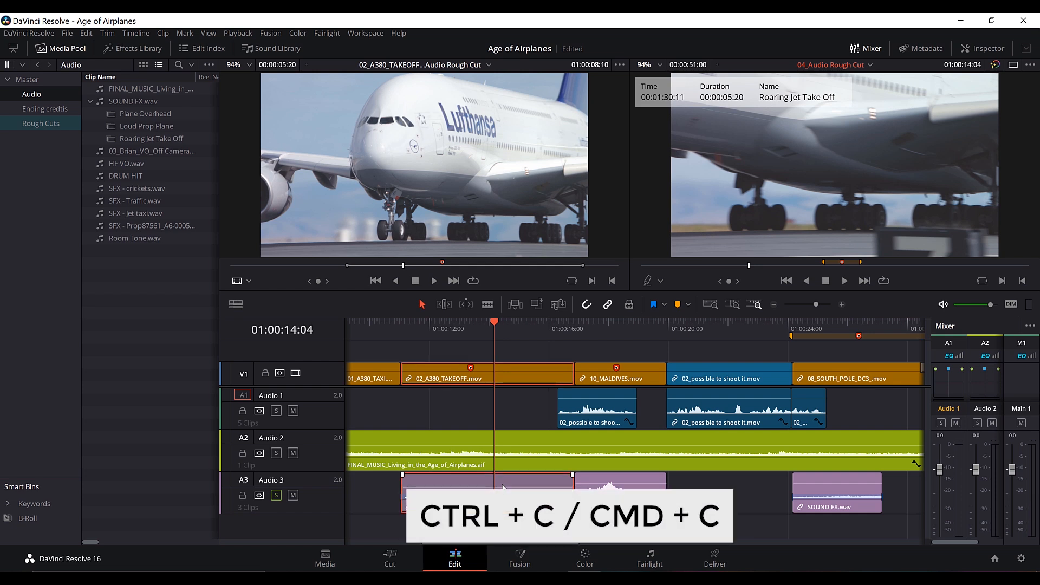
{"action": "left_click", "coordinate": [632, 491]}
{"action": "left_click", "coordinate": [862, 489], "text": "ctrl"}
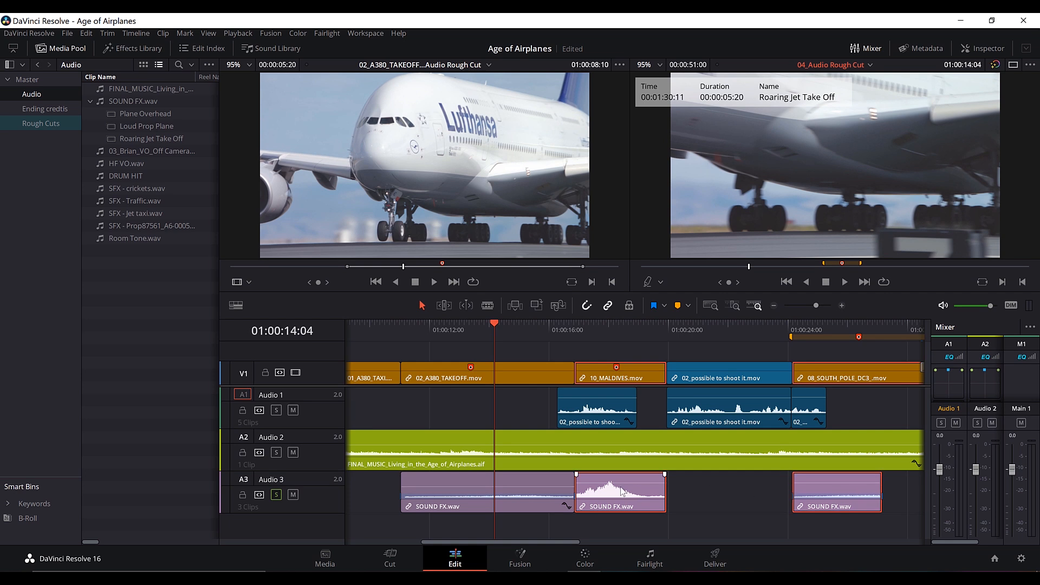
{"action": "key", "text": "alt+v"}
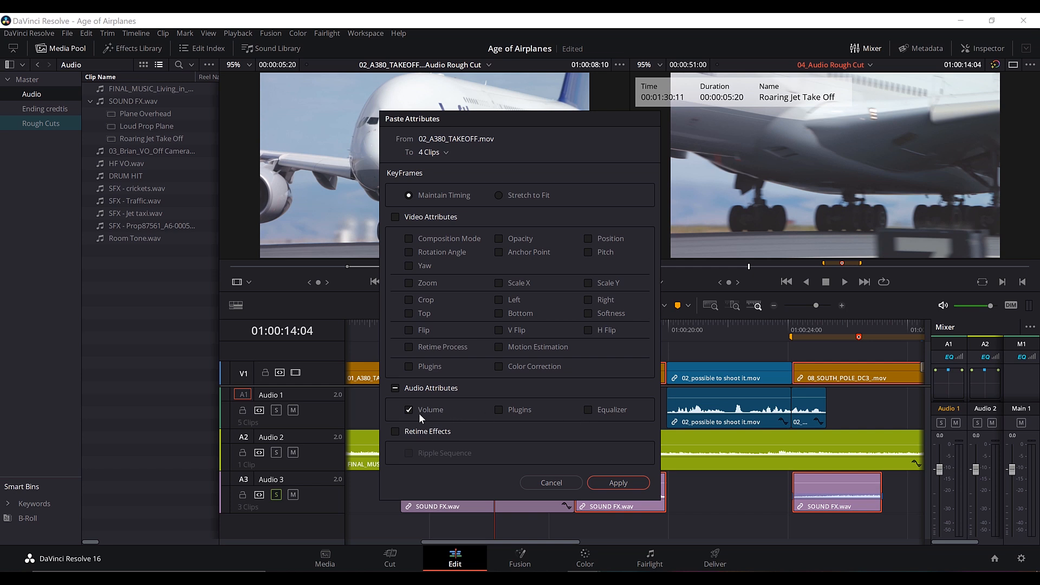
{"action": "left_click", "coordinate": [617, 483]}
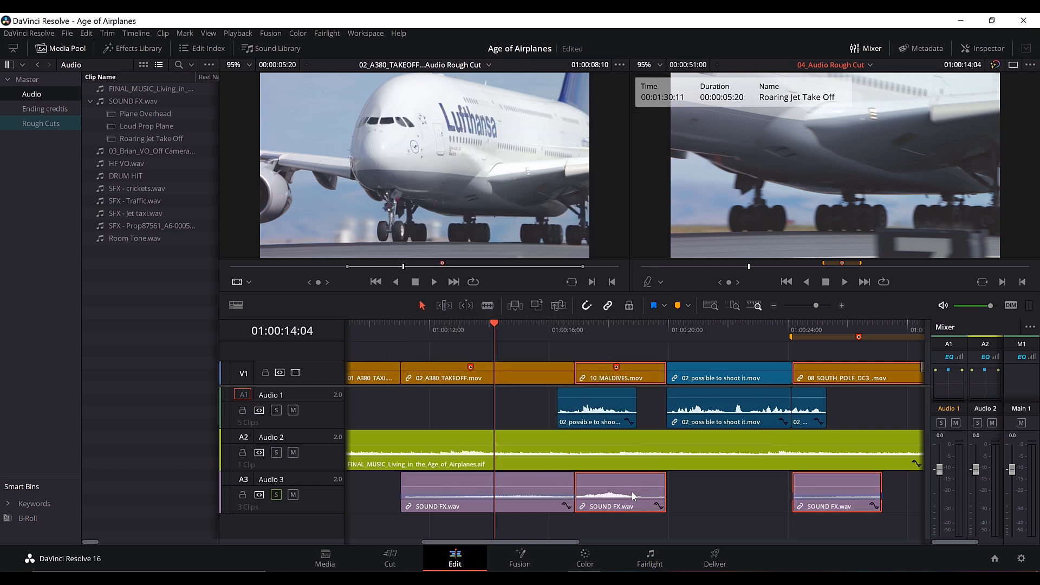
{"action": "left_click_drag", "start_coordinate": [421, 331], "coordinate": [372, 335]}
{"action": "key", "text": "space"}
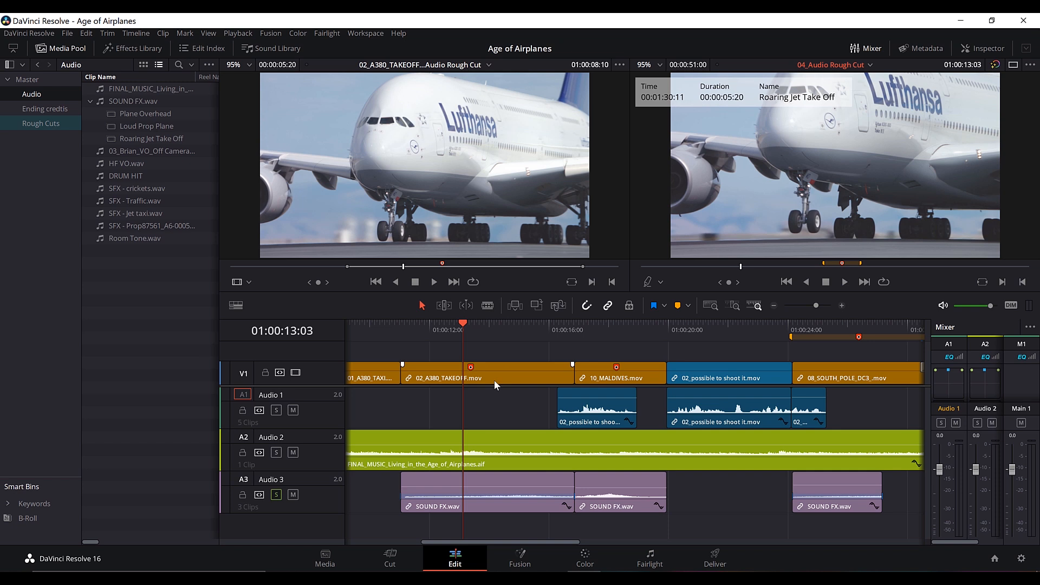
Turn off solo on Audio 3 and play the timeline from its start to check the full mix
{"action": "scroll", "coordinate": [494, 379], "scroll_direction": "down", "scroll_amount": 3}
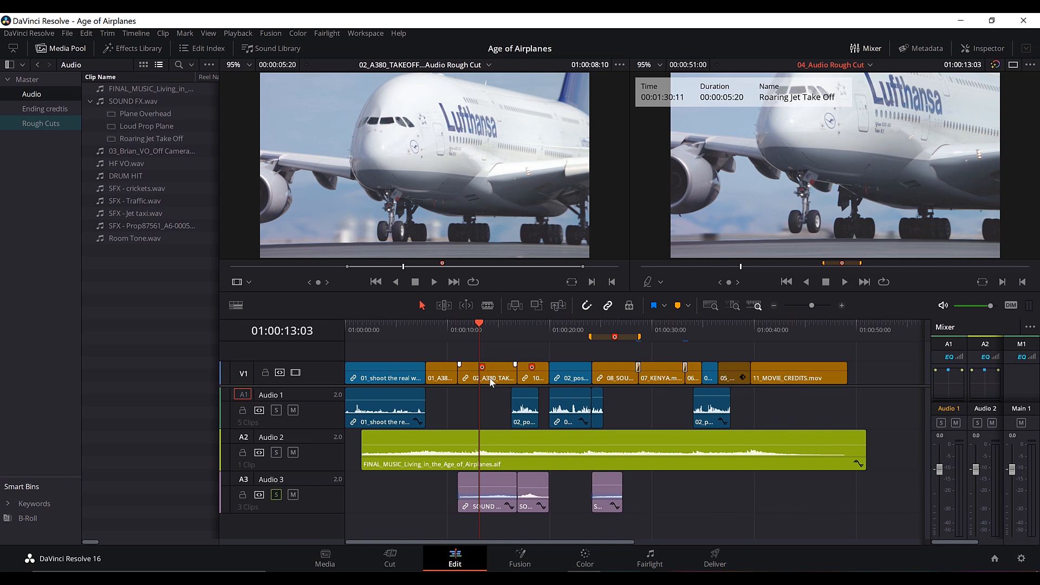
{"action": "left_click_drag", "start_coordinate": [434, 332], "coordinate": [330, 336]}
{"action": "key", "text": "space"}
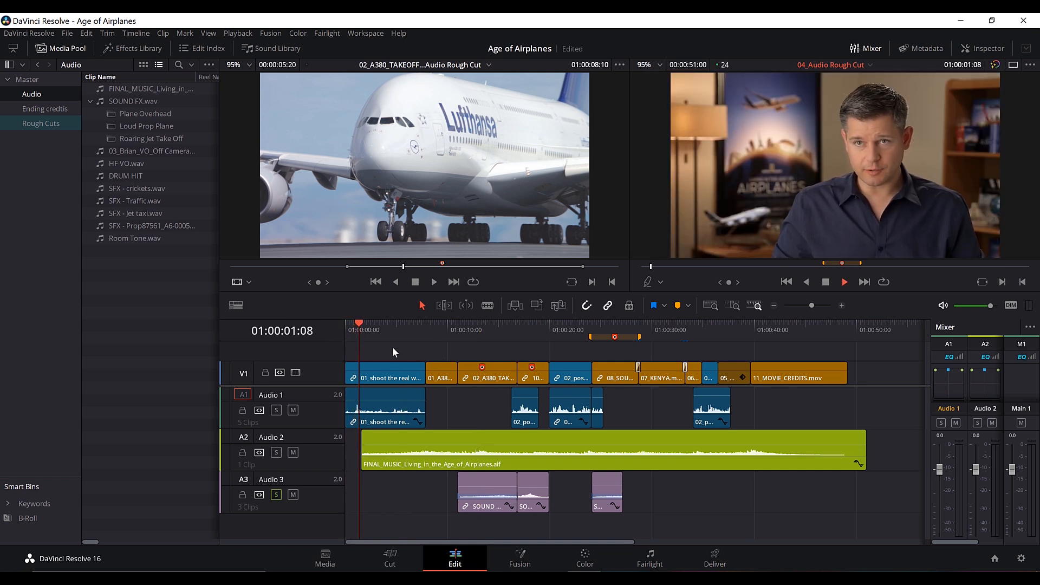
{"action": "key", "text": "space"}
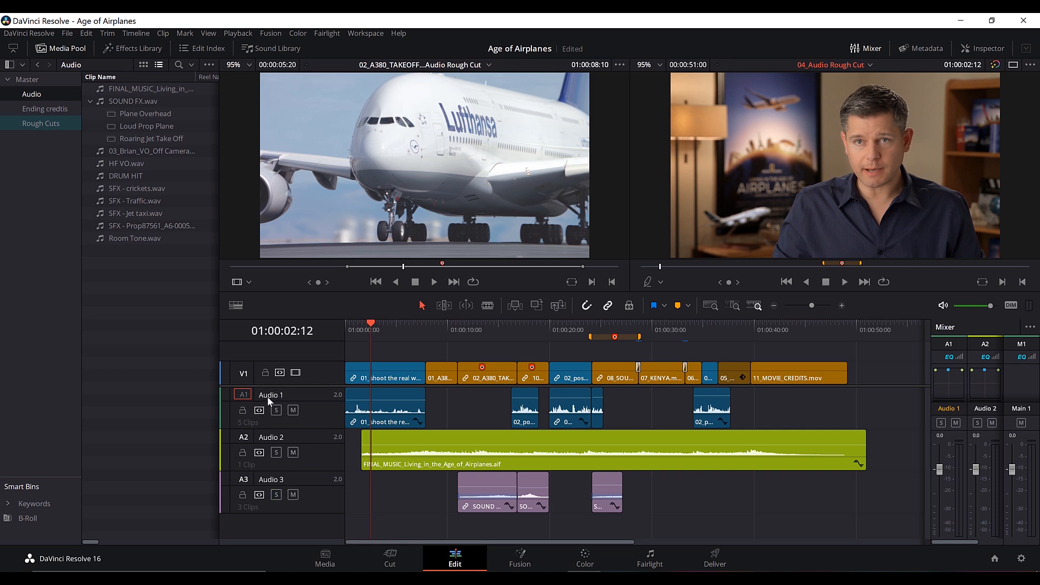
{"action": "key", "text": "Home"}
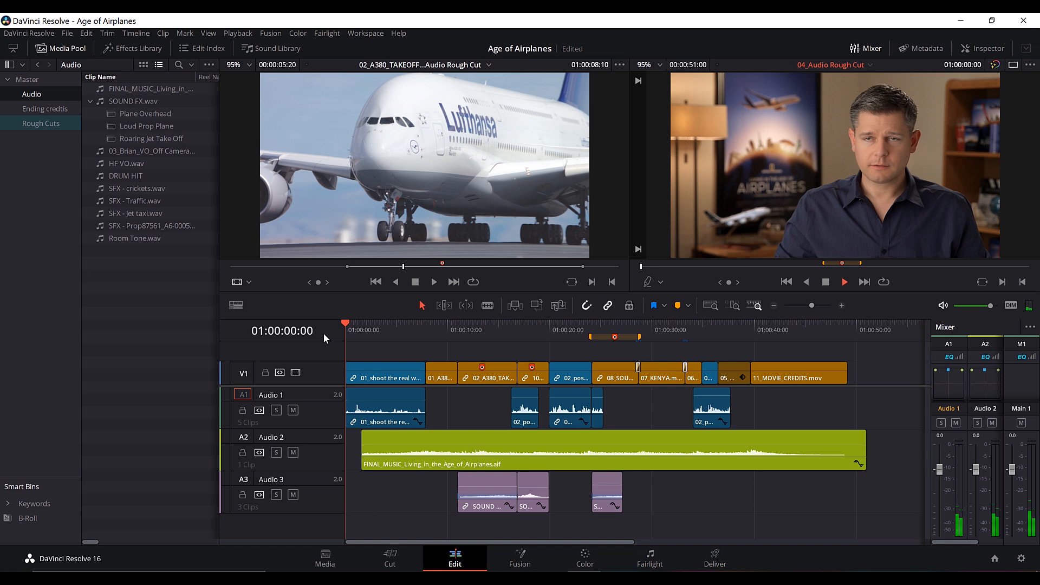
{"action": "key", "text": "space"}
Move the music clip on Audio 2 earlier to the timeline start, 01:00:00:00, and play the opening
{"action": "left_click_drag", "start_coordinate": [402, 439], "coordinate": [385, 438]}
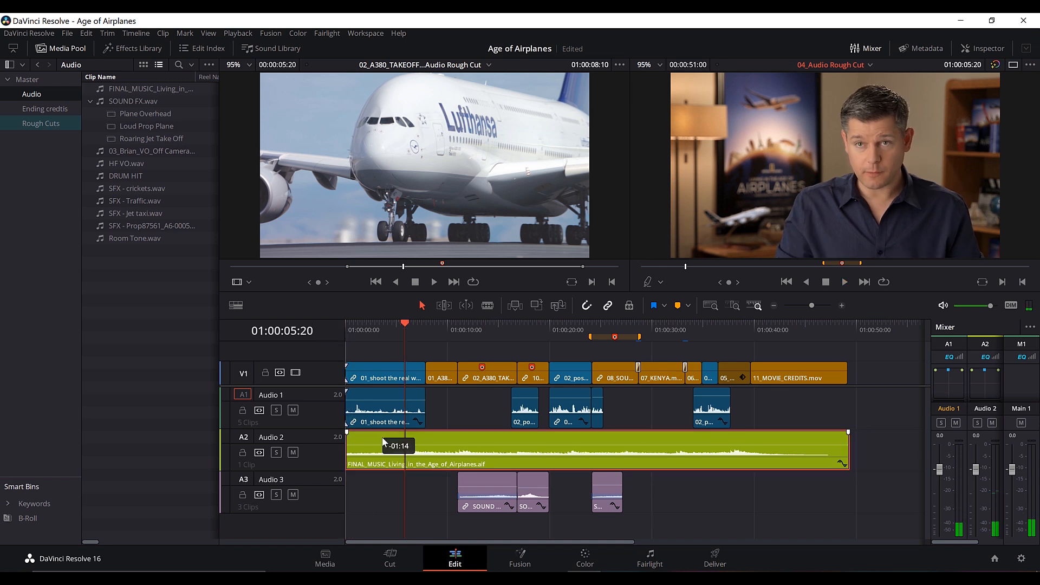
{"action": "key", "text": "Home"}
{"action": "key", "text": "space"}
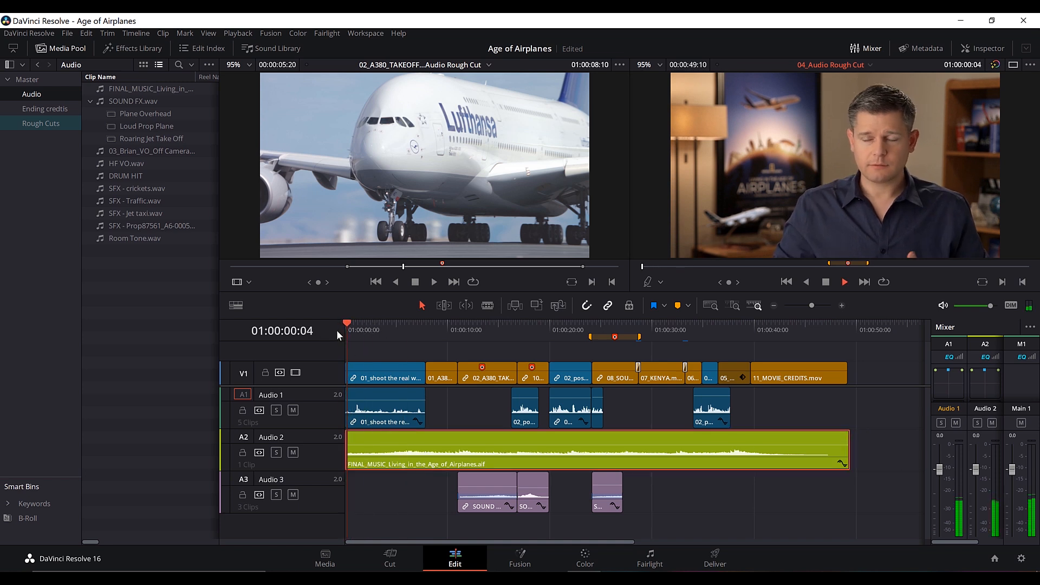
{"action": "key", "text": "space"}
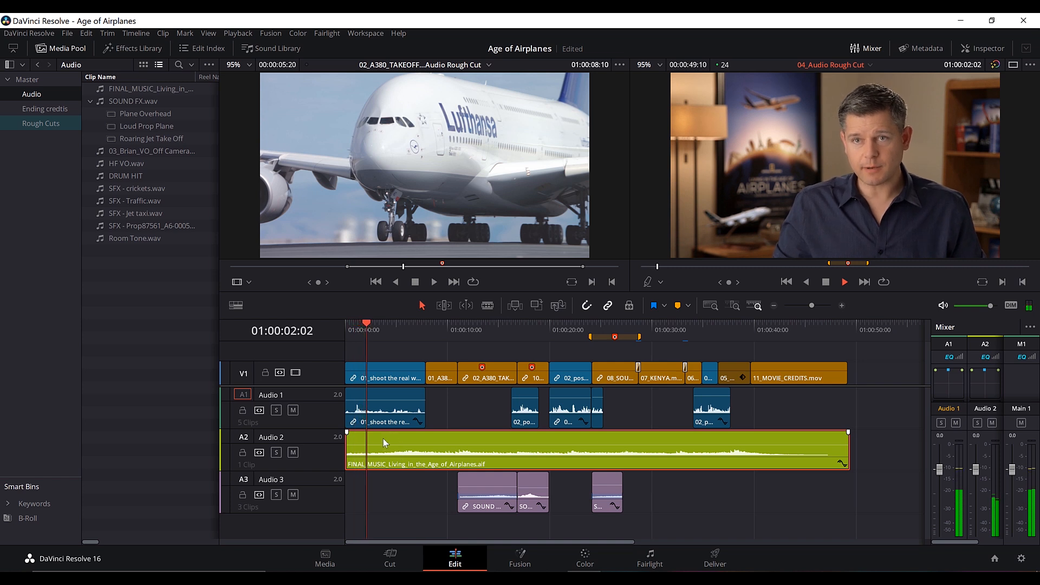
Lower the overall volume of the music clip on Audio 2 and play from the start to check it against the dialogue
{"action": "left_click", "coordinate": [436, 417]}
{"action": "left_click_drag", "start_coordinate": [379, 445], "coordinate": [378, 451]}
{"action": "left_click", "coordinate": [347, 330]}
{"action": "key", "text": "space"}
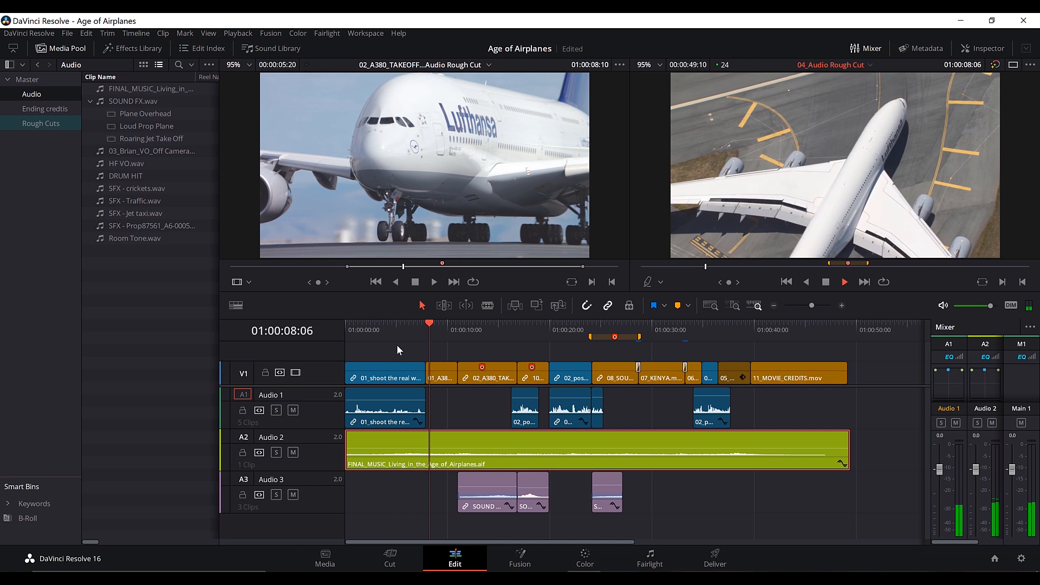
Add a volume keyframe to the music clip at 01:00:07:22, where the A380 taxi clip begins
{"action": "mouse_move", "coordinate": [426, 329]}
{"action": "left_mouse_down"}
{"action": "mouse_move", "coordinate": [413, 332]}
{"action": "mouse_move", "coordinate": [440, 329]}
{"action": "mouse_move", "coordinate": [430, 333]}
{"action": "left_mouse_up"}
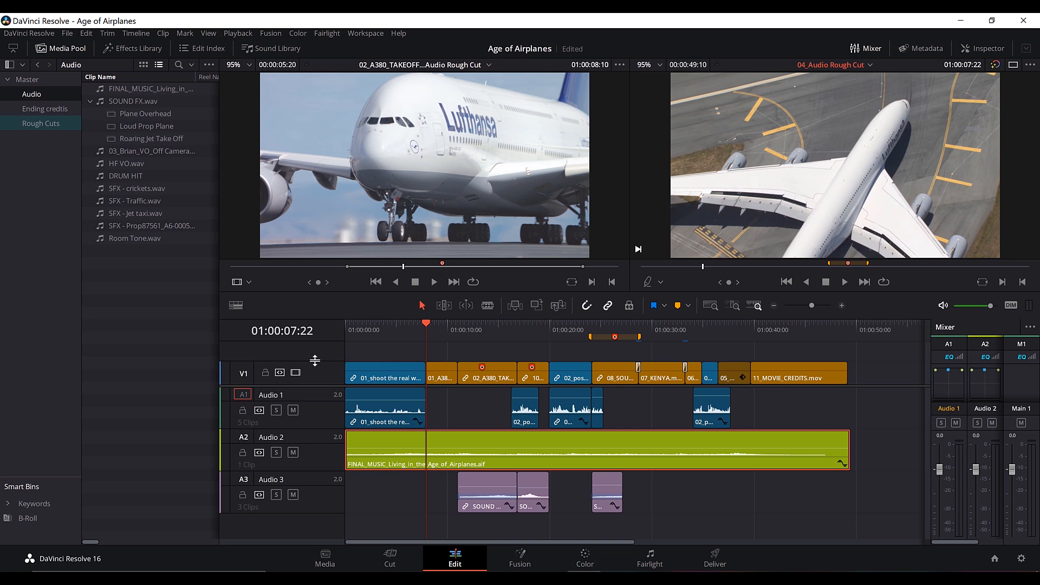
{"action": "left_click", "coordinate": [426, 448], "text": "alt"}
{"action": "left_click", "coordinate": [470, 407]}
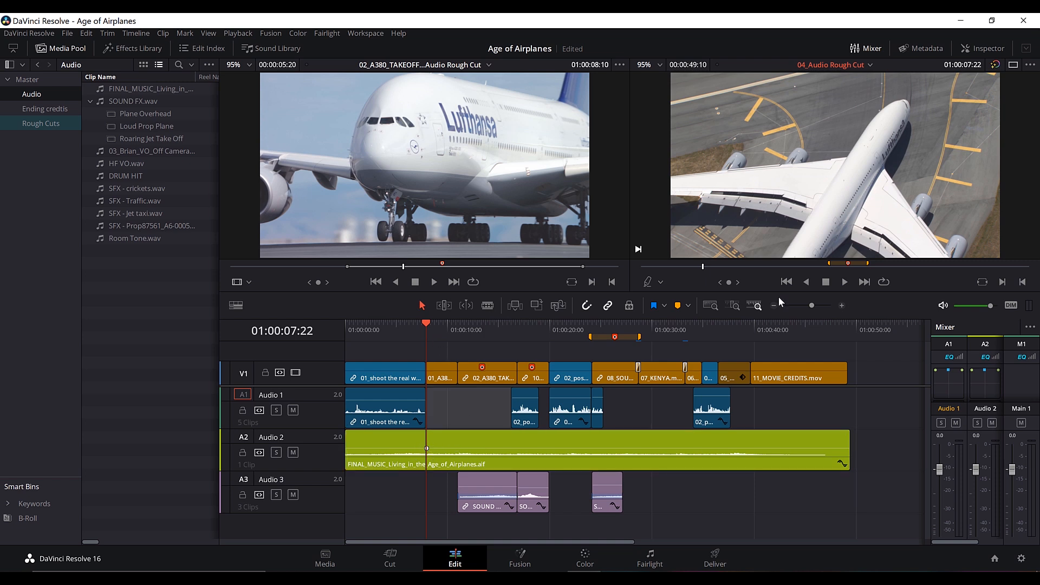
Add another volume keyframe to the music clip 12 frames earlier, at 01:00:07:10
{"action": "left_click_drag", "start_coordinate": [813, 306], "coordinate": [816, 306]}
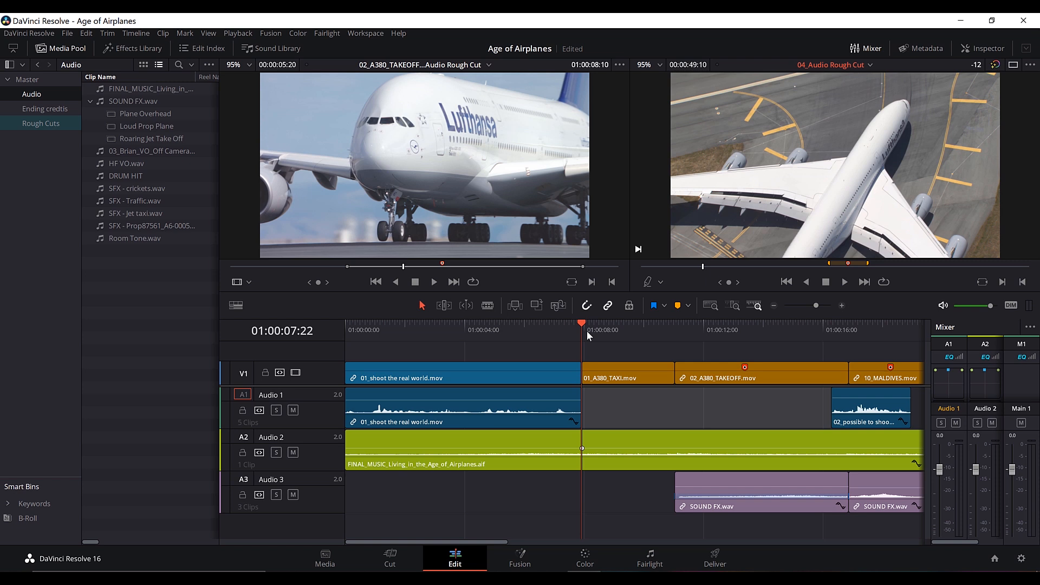
{"action": "key", "text": "Left"}
{"action": "key", "text": "Left"}
{"action": "key", "text": "Left"}
{"action": "key", "text": "Left"}
{"action": "key", "text": "Left"}
{"action": "key", "text": "Left"}
{"action": "key", "text": "Left"}
{"action": "key", "text": "Left"}
{"action": "key", "text": "Left"}
{"action": "key", "text": "Left"}
{"action": "key", "text": "Left"}
{"action": "key", "text": "Left"}
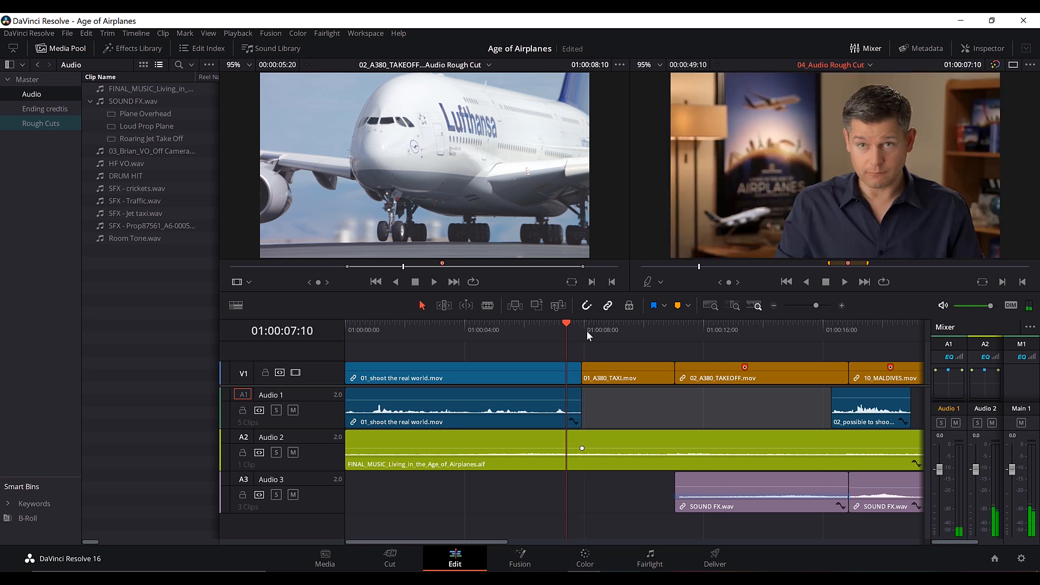
{"action": "left_click", "coordinate": [568, 449], "text": "alt"}
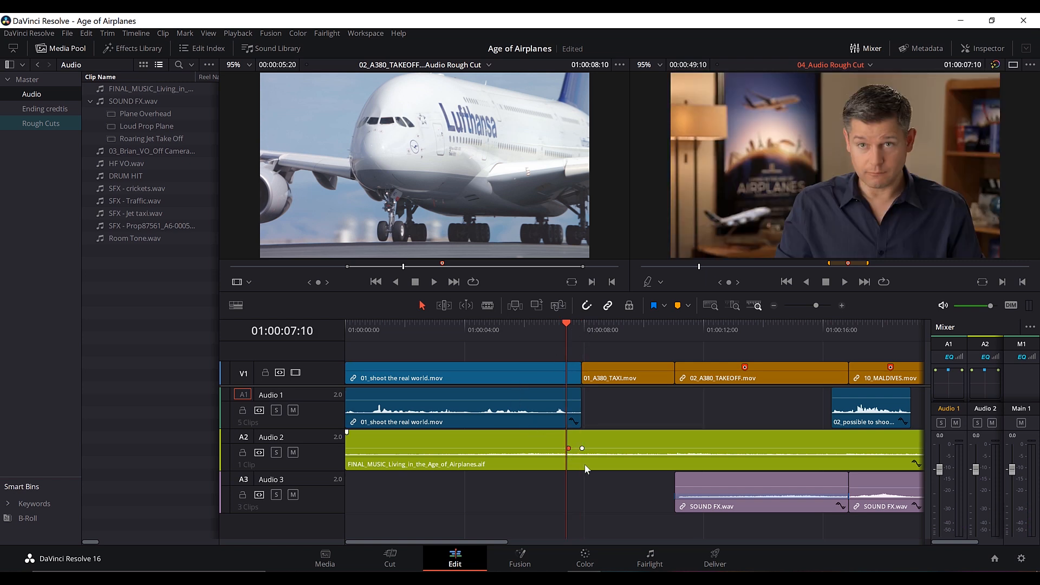
{"action": "left_click", "coordinate": [618, 416]}
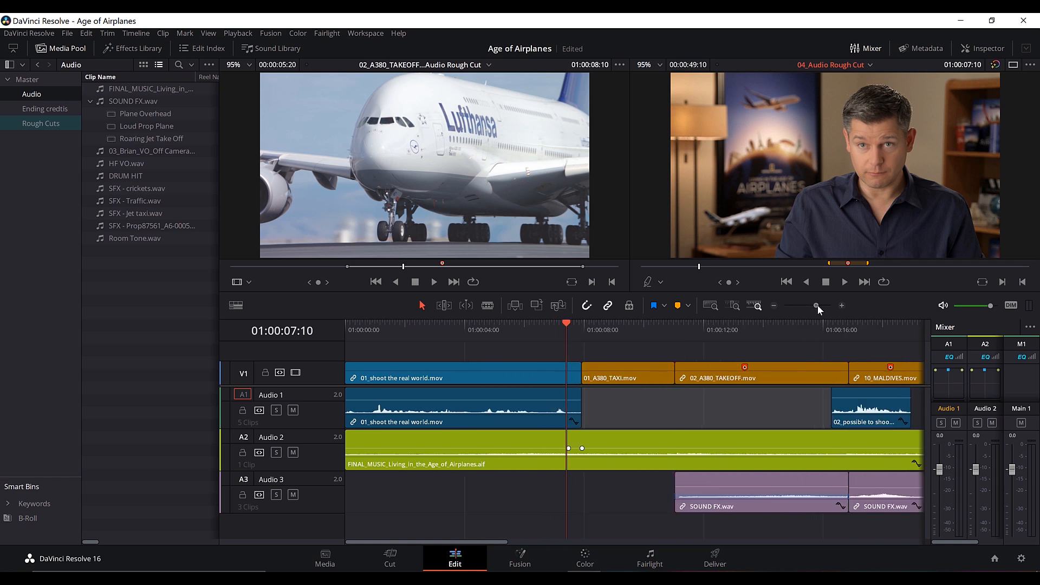
Raise the music volume at the 01:00:07:22 keyframe to about -10.95 dB
{"action": "left_click_drag", "start_coordinate": [817, 305], "coordinate": [821, 307]}
{"action": "mouse_move", "coordinate": [772, 376]}
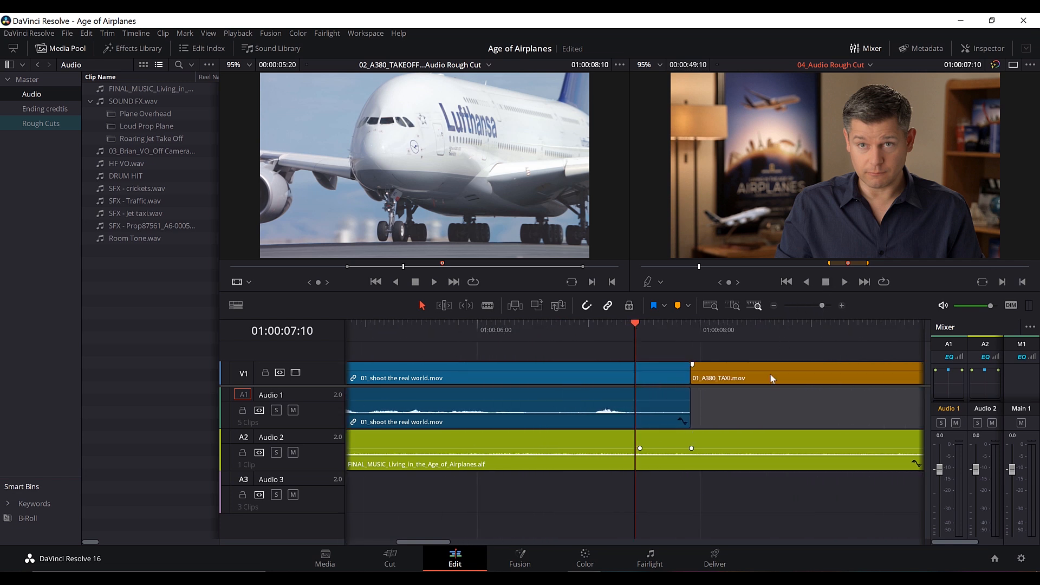
{"action": "left_click", "coordinate": [692, 446], "text": "alt"}
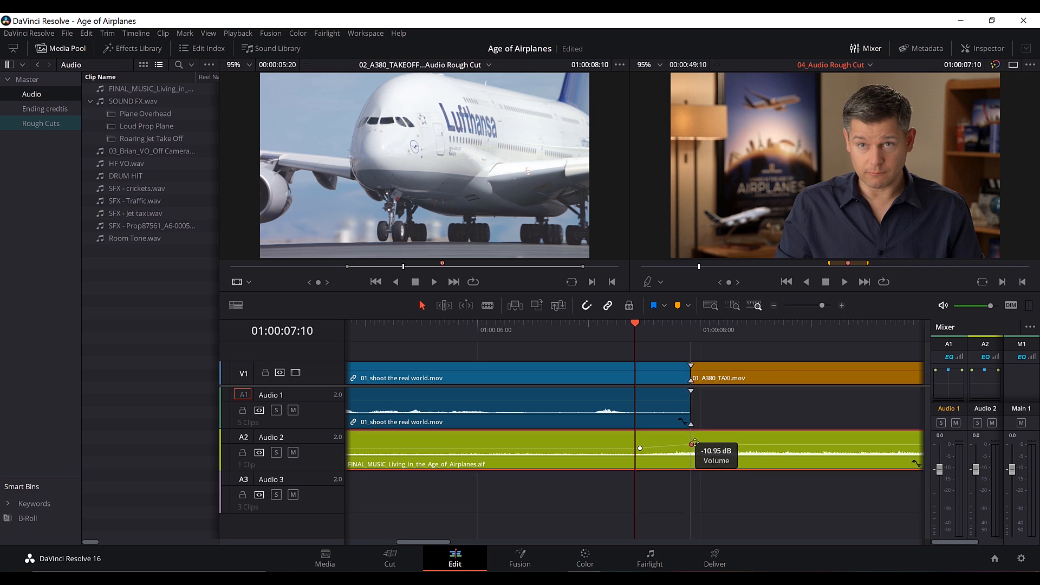
{"action": "left_click", "coordinate": [792, 412]}
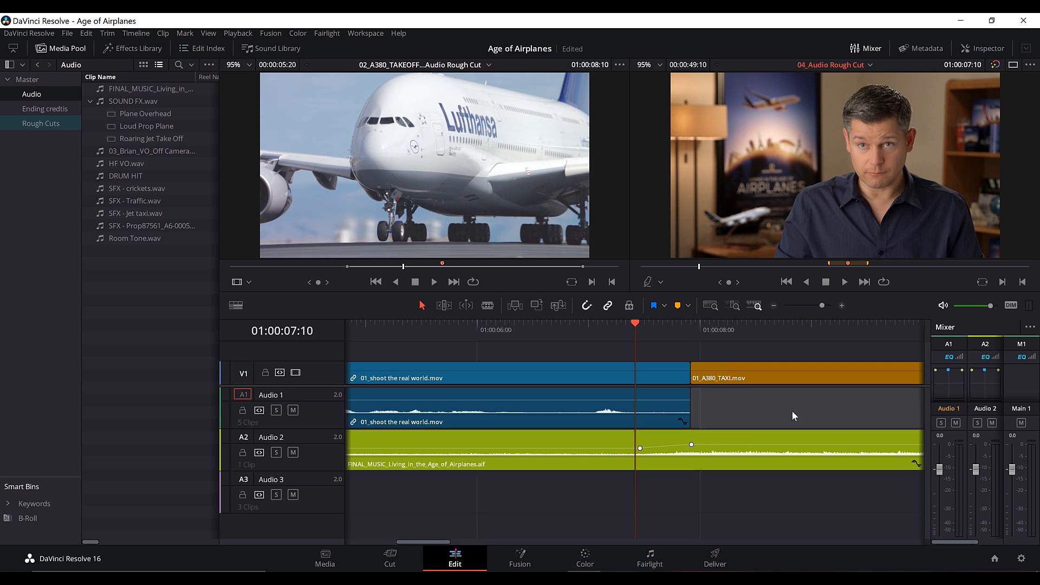
Play the music's volume ramp into the taxi shot, and save the project
{"action": "left_click", "coordinate": [403, 337]}
{"action": "key", "text": "space"}
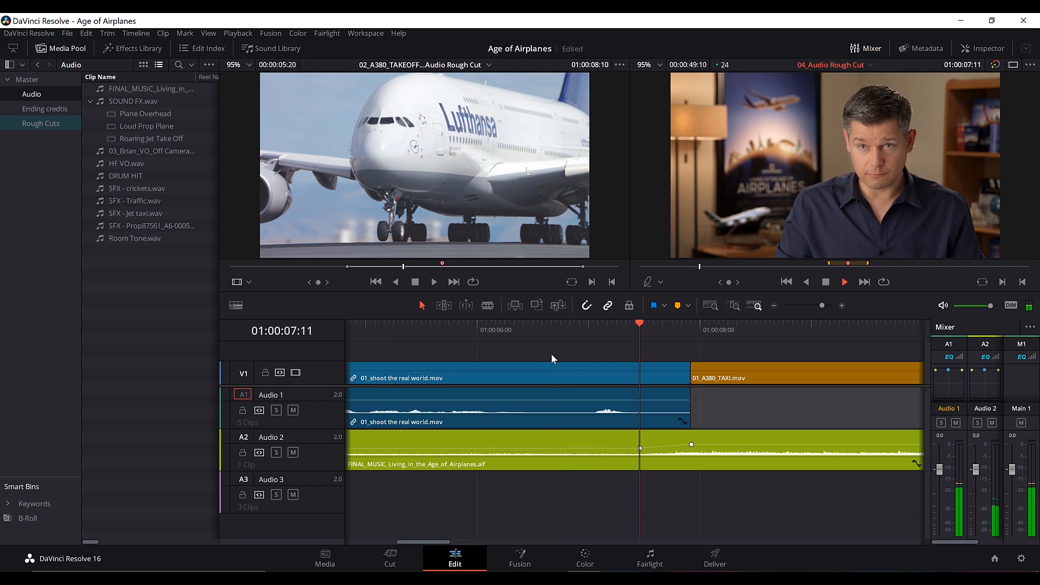
{"action": "left_click_drag", "start_coordinate": [556, 338], "coordinate": [421, 353]}
{"action": "left_click_drag", "start_coordinate": [822, 305], "coordinate": [812, 308]}
{"action": "key", "text": "space"}
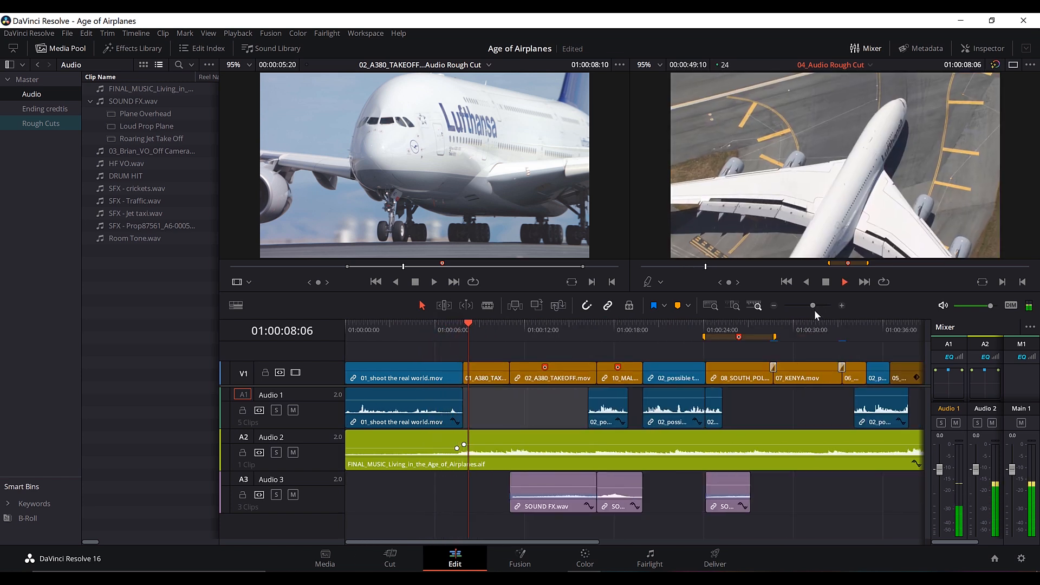
{"action": "key", "text": "space"}
{"action": "key", "text": "ctrl+s"}
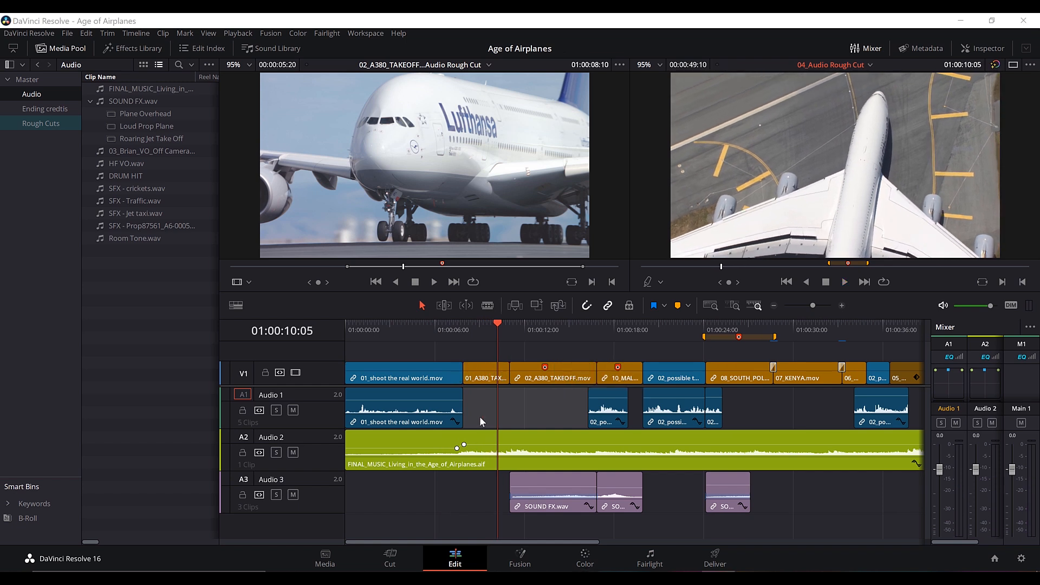
Play the opening dialogue to find the music's entry point, and move the music clip's start to 01:00:00:23
{"action": "left_click", "coordinate": [480, 417]}
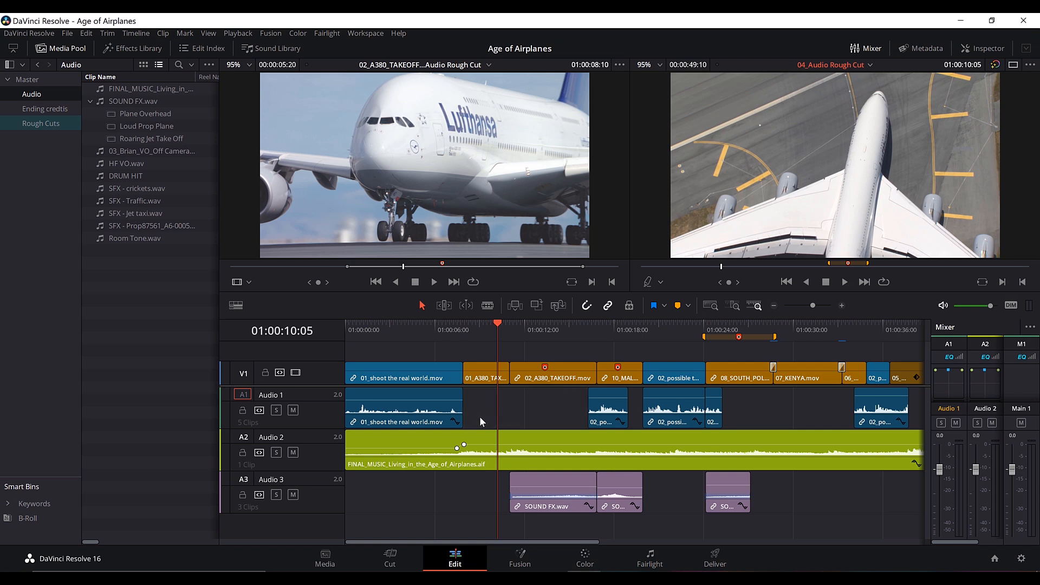
{"action": "key", "text": "ctrl+minus"}
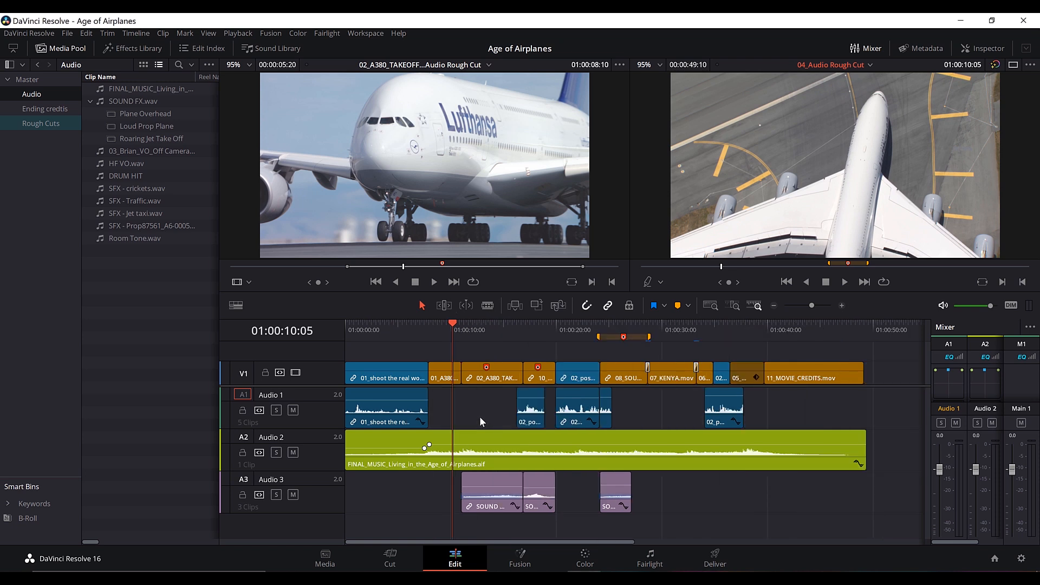
{"action": "left_click_drag", "start_coordinate": [453, 324], "coordinate": [323, 356]}
{"action": "key", "text": "Home"}
{"action": "left_click", "coordinate": [381, 436]}
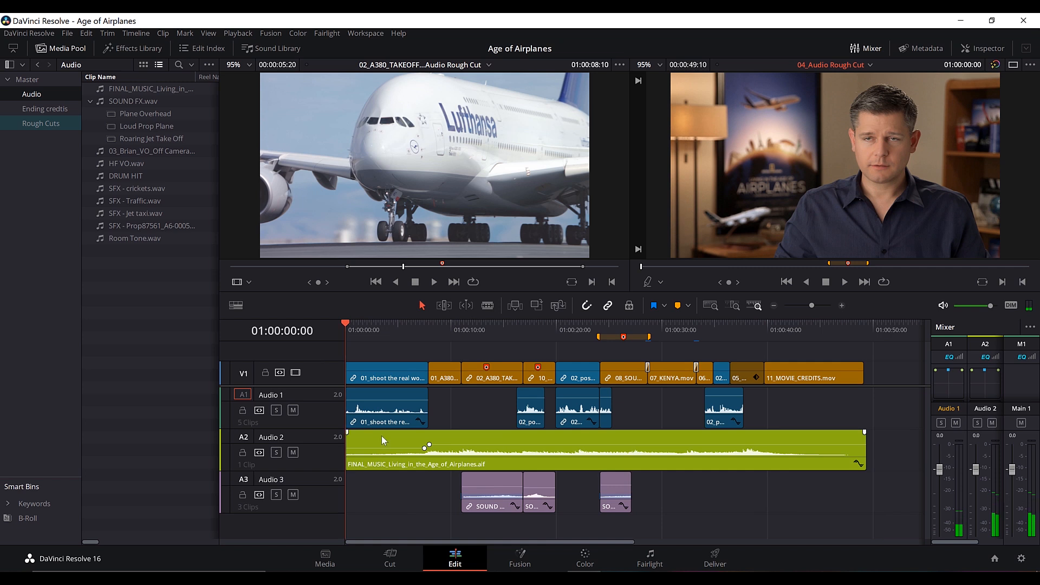
{"action": "key", "text": "space"}
{"action": "left_click_drag", "start_coordinate": [364, 323], "coordinate": [317, 343]}
{"action": "key", "text": "space"}
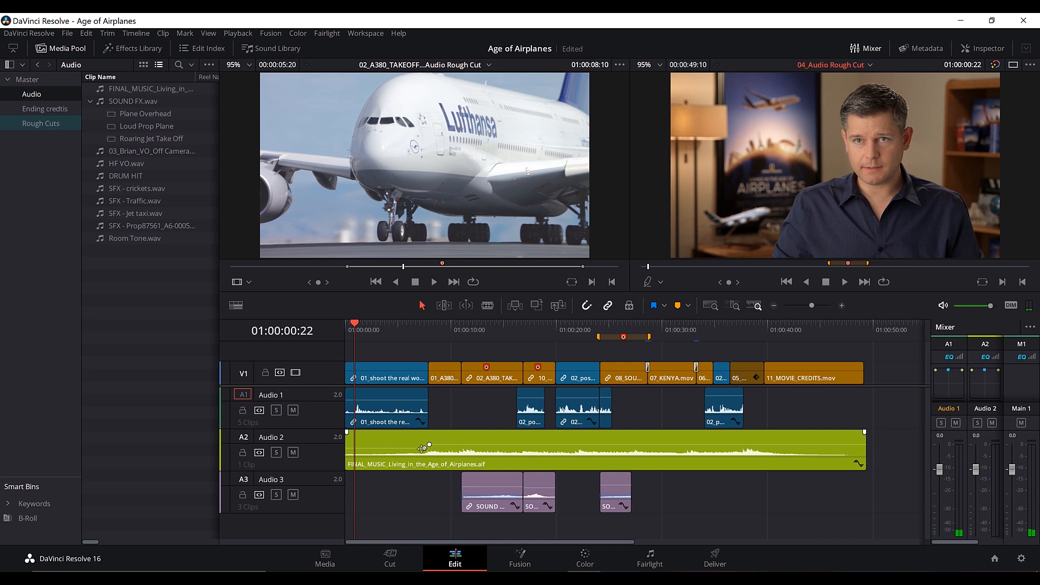
{"action": "key", "text": "space"}
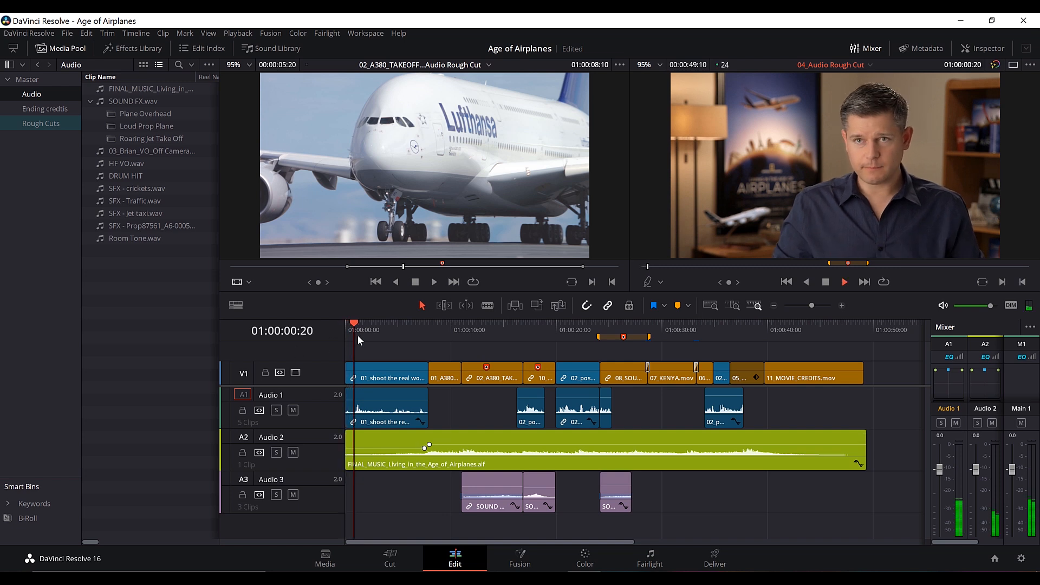
{"action": "key", "text": "space"}
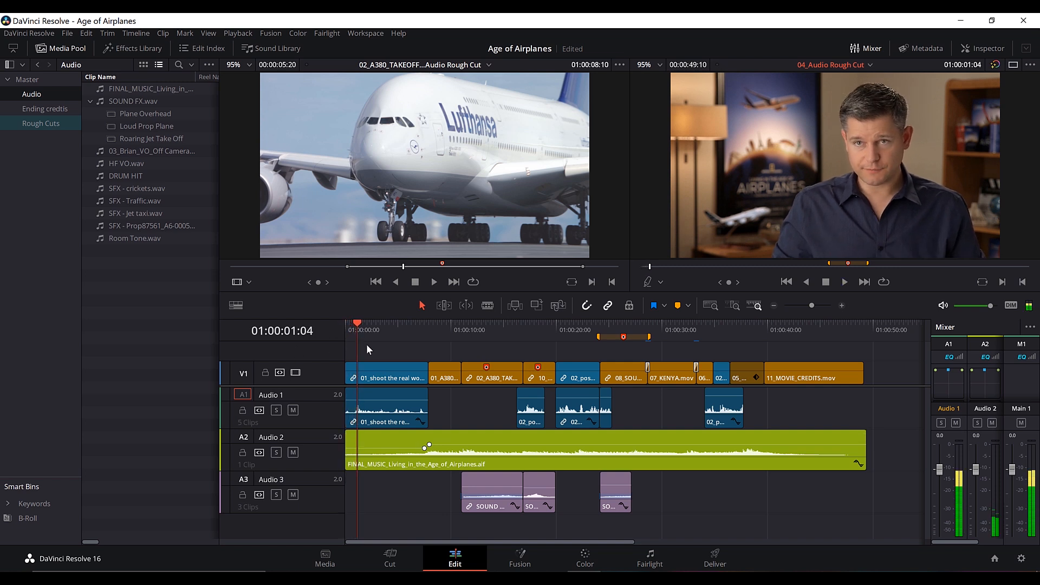
{"action": "left_click_drag", "start_coordinate": [352, 328], "coordinate": [353, 331]}
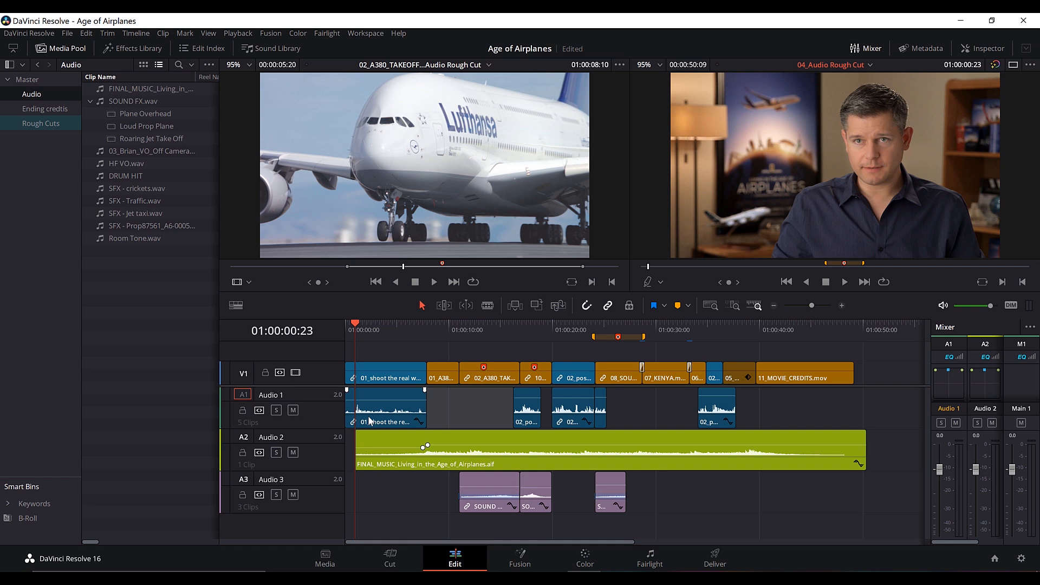
Try extending a fade-in at the start of the music clip on Audio 2
{"action": "left_click", "coordinate": [363, 434]}
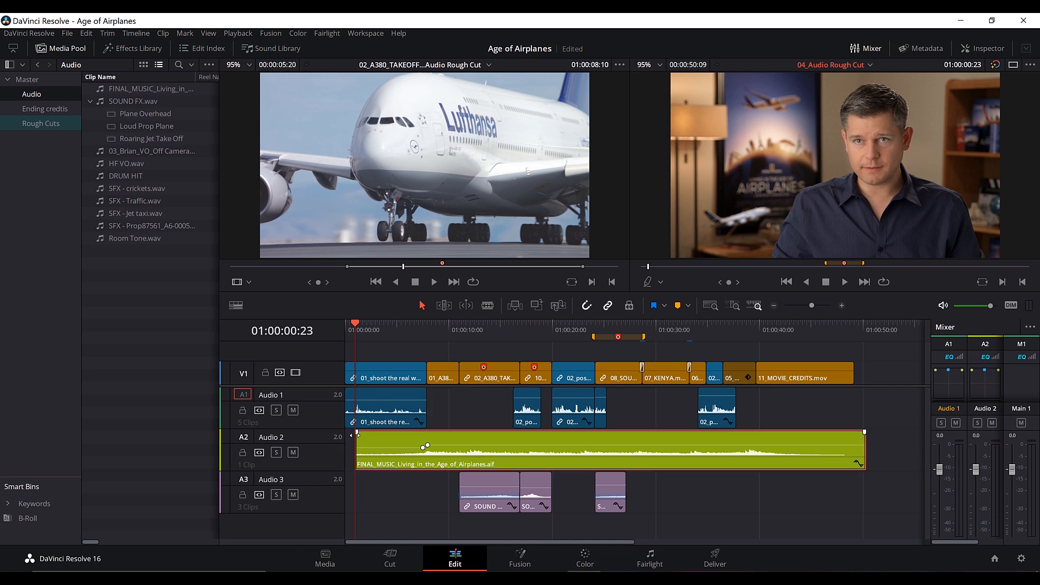
{"action": "left_click", "coordinate": [446, 413]}
{"action": "left_click_drag", "start_coordinate": [356, 432], "coordinate": [382, 432]}
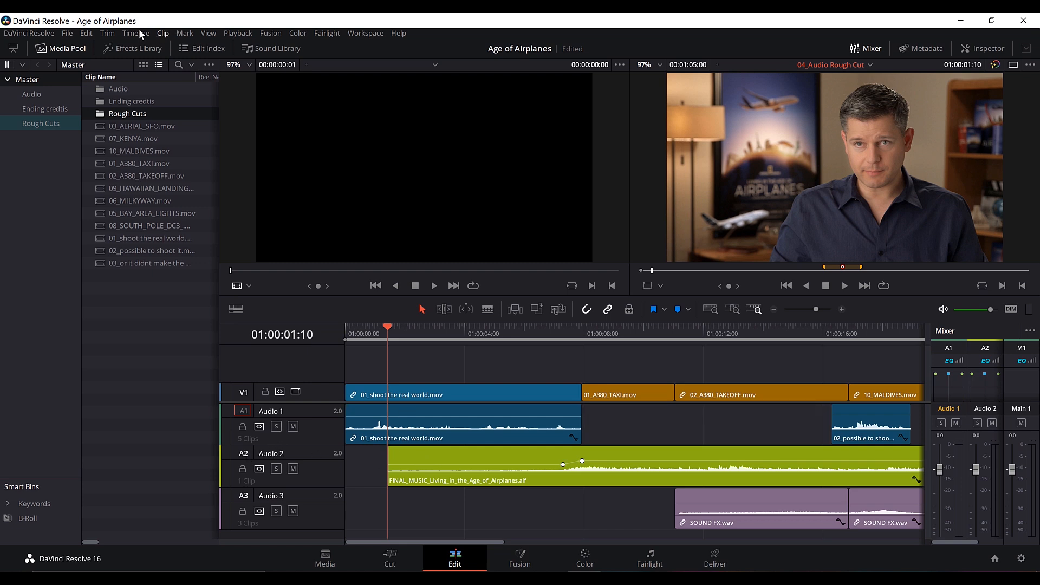
Try Fade In to Playhead at 01:00:01:10 on the first interview clip, and undo the fade
{"action": "left_click", "coordinate": [107, 33]}
{"action": "mouse_move", "coordinate": [131, 202]}
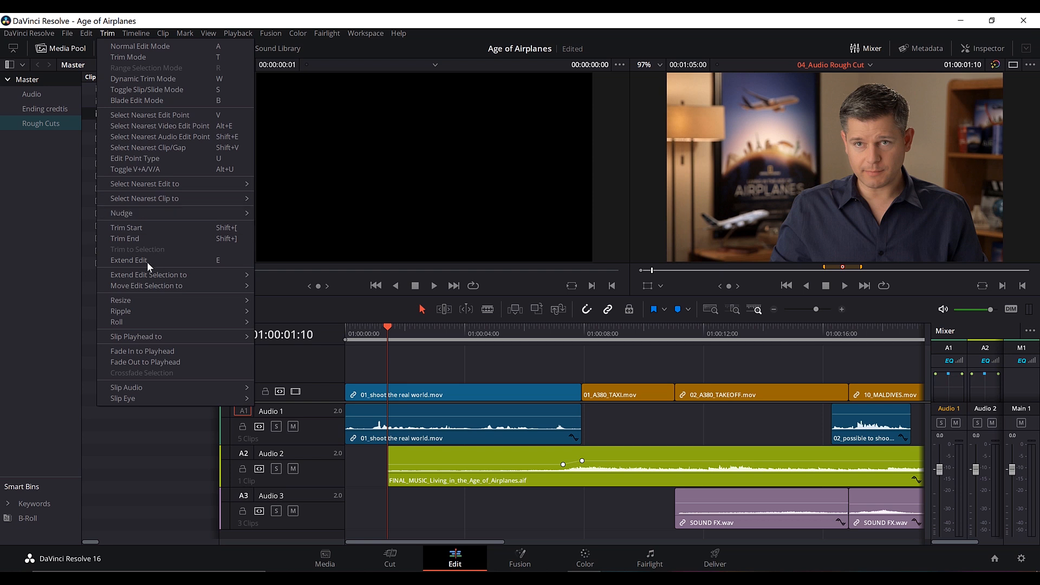
{"action": "left_click", "coordinate": [167, 349]}
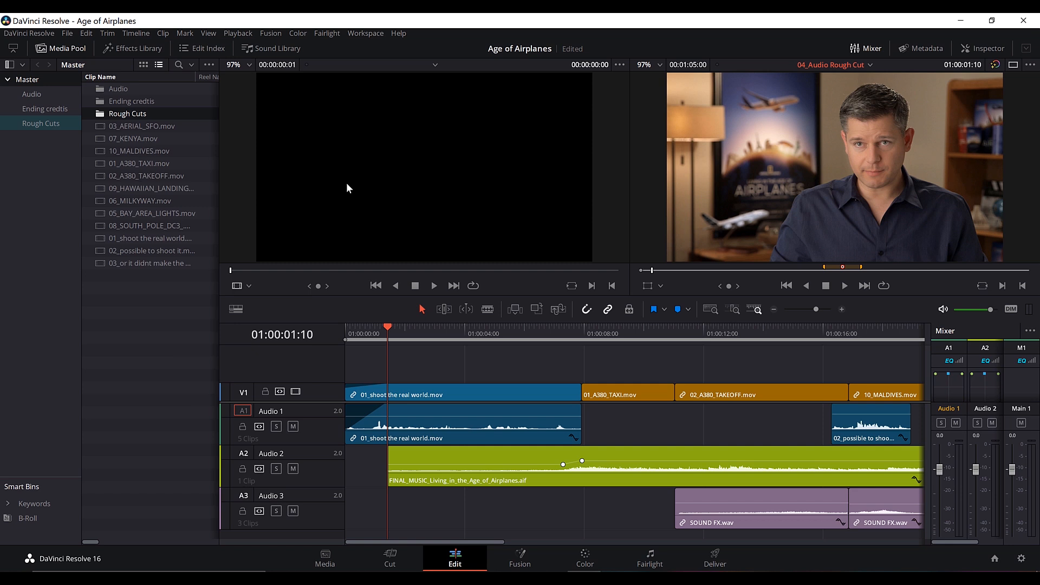
{"action": "key", "text": "ctrl+z"}
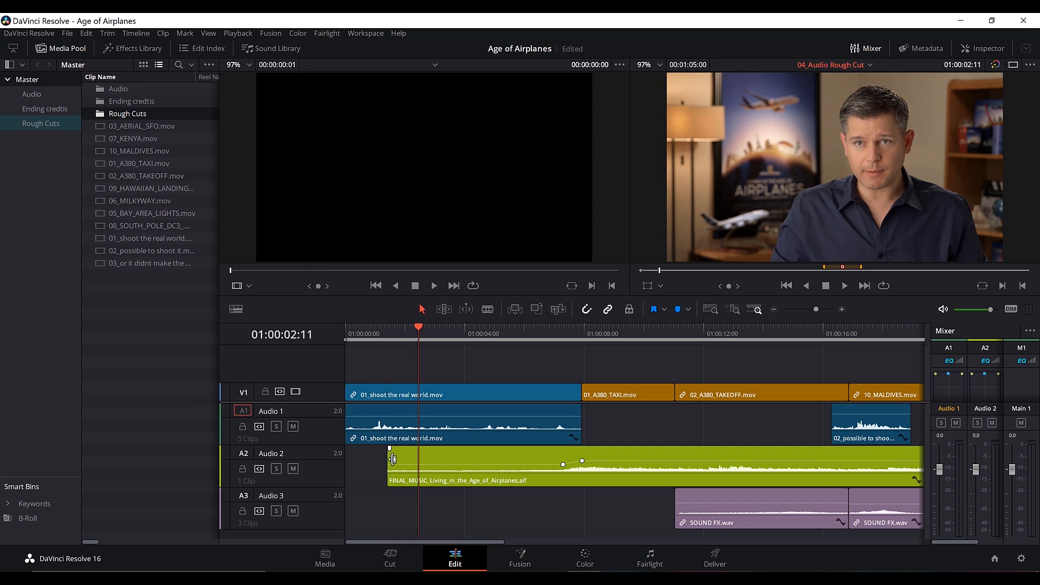
Add a 48 frame Cross Fade 0 dB to the start of the music clip on Audio 2 and play it
{"action": "right_click", "coordinate": [393, 459]}
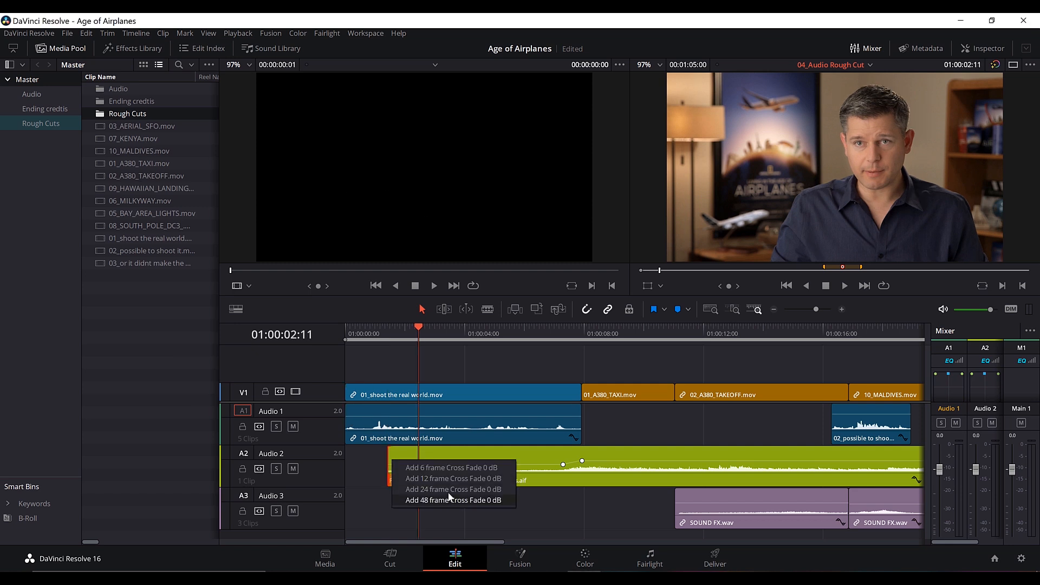
{"action": "left_click", "coordinate": [447, 500]}
{"action": "left_click", "coordinate": [372, 328]}
{"action": "key", "text": "space"}
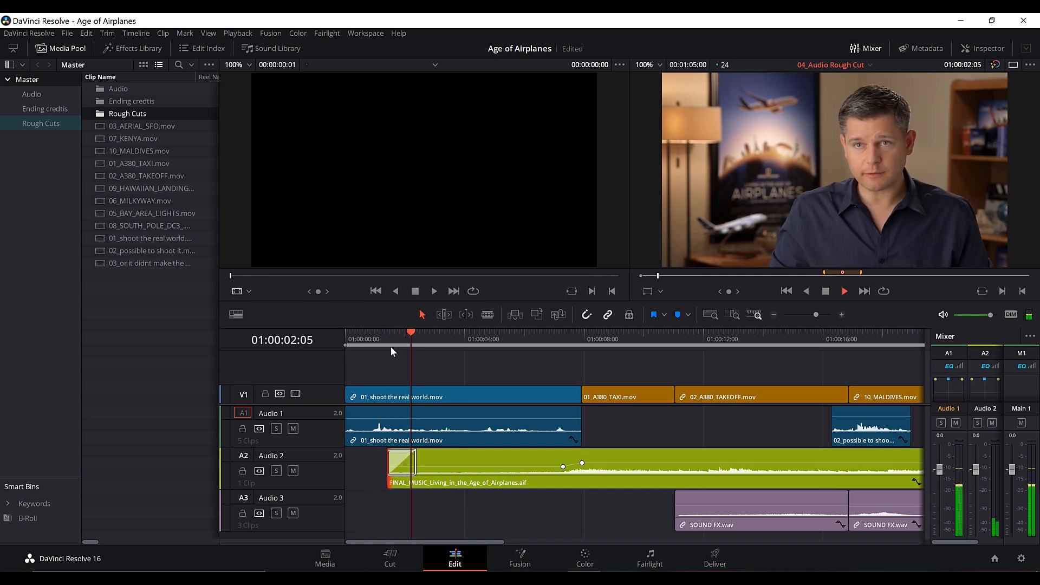
{"action": "key", "text": "space"}
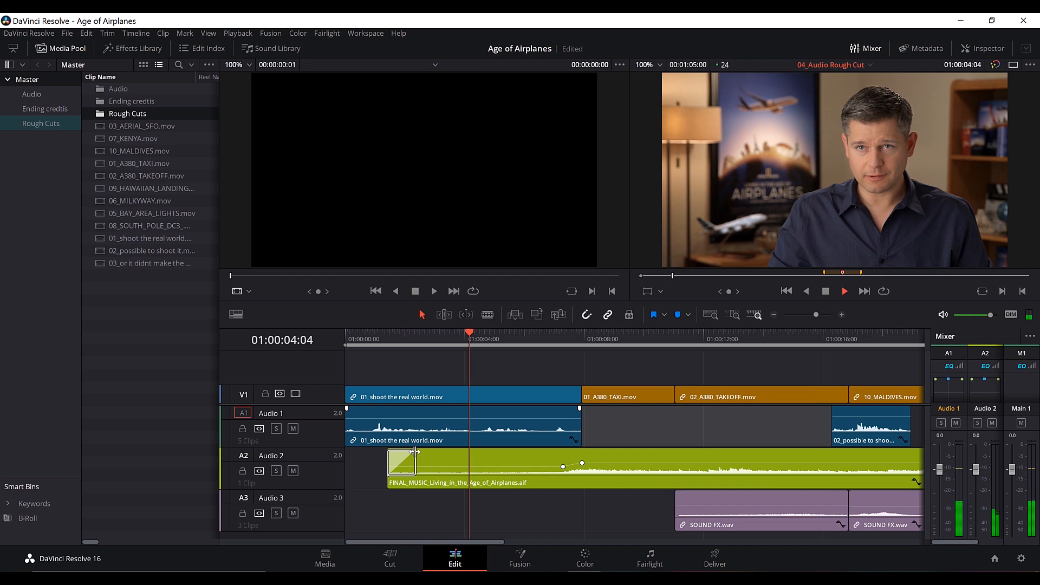
Shorten the cross fade at the start of the music clip slightly, and place the playhead before the music to review it
{"action": "left_click", "coordinate": [399, 339]}
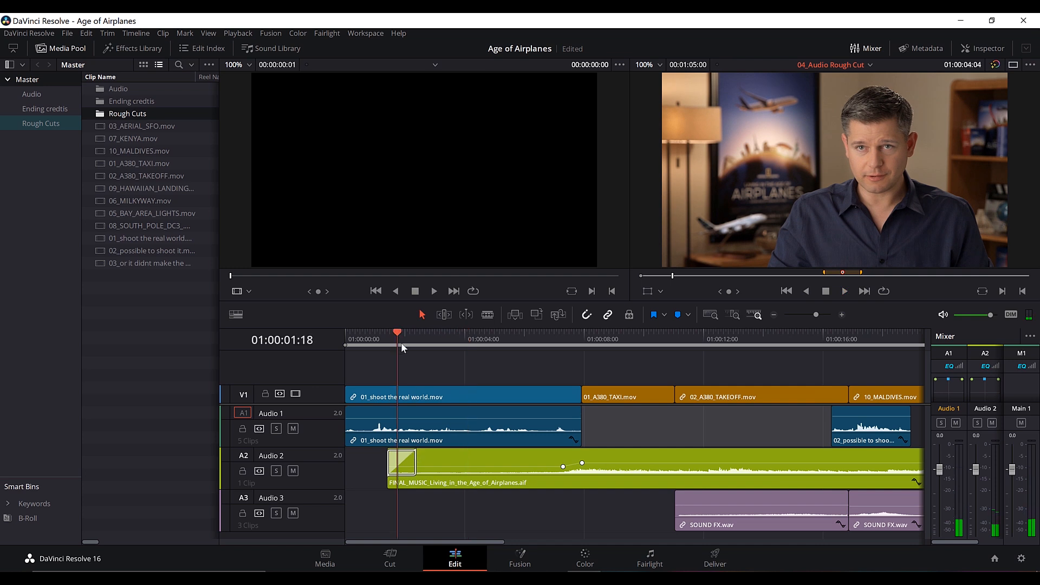
{"action": "left_click", "coordinate": [822, 315]}
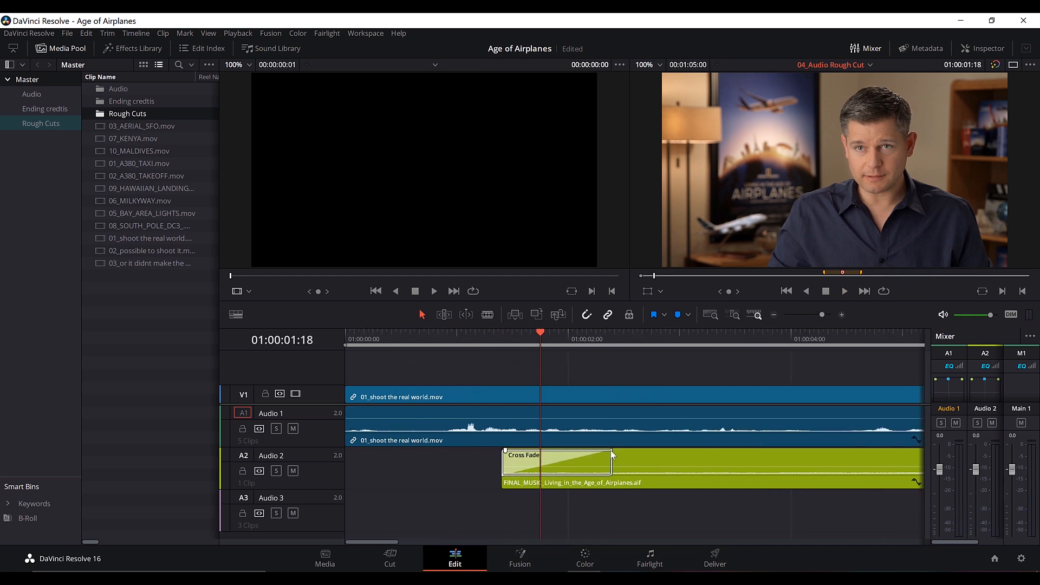
{"action": "mouse_move", "coordinate": [613, 453]}
{"action": "left_mouse_down"}
{"action": "mouse_move", "coordinate": [645, 457]}
{"action": "mouse_move", "coordinate": [599, 457]}
{"action": "left_mouse_up"}
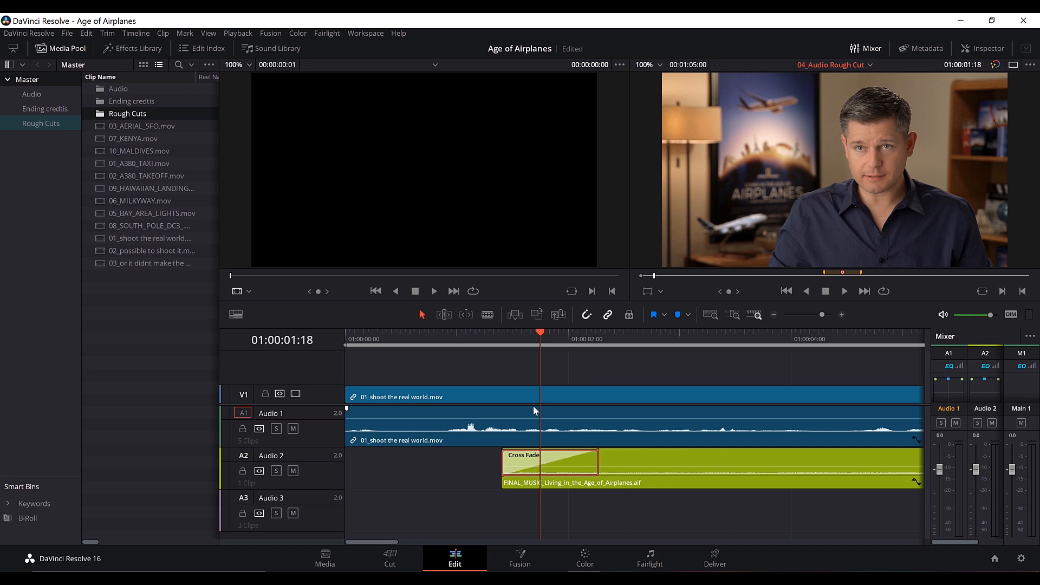
{"action": "left_click_drag", "start_coordinate": [503, 337], "coordinate": [418, 341]}
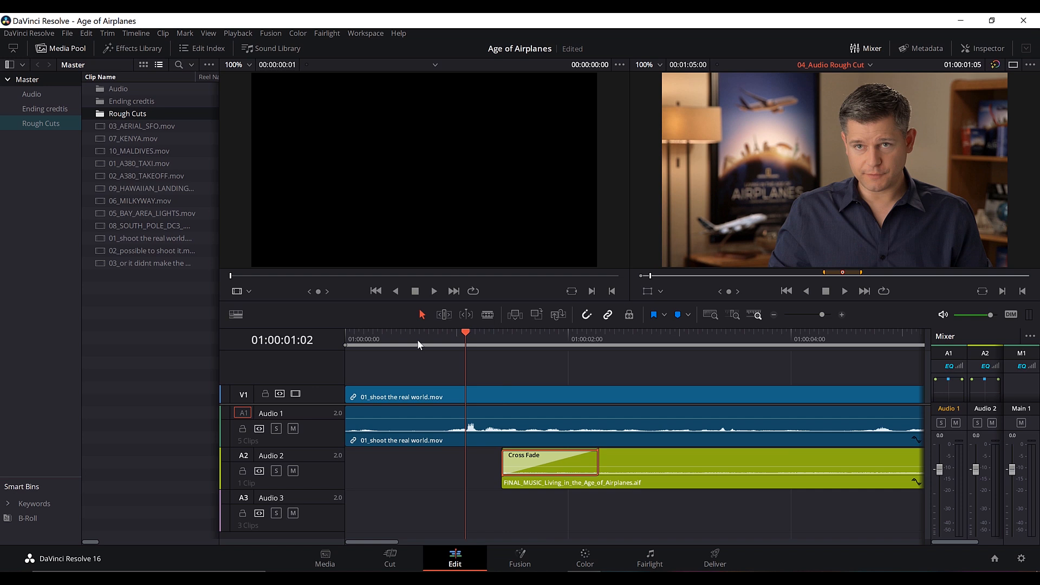